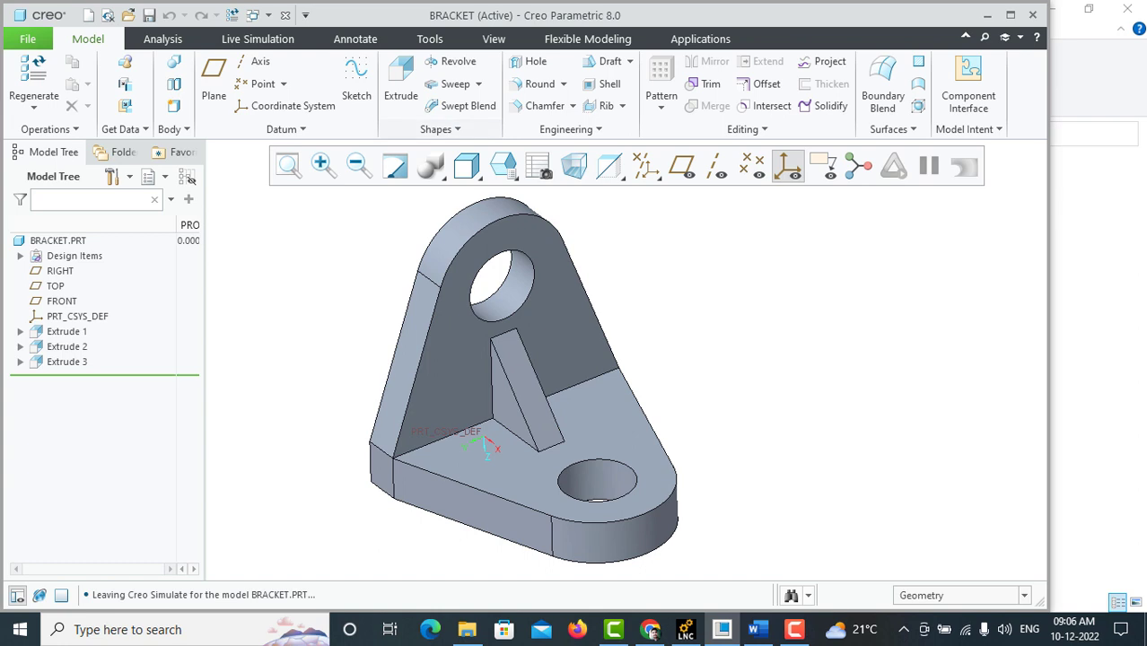
- Save a copy of the bracket part as the Parasolid file bracket.x_t, overwriting the existing file
left_click(28, 38)
mouse_move(56, 158)
left_click(180, 86)
left_click(449, 517)
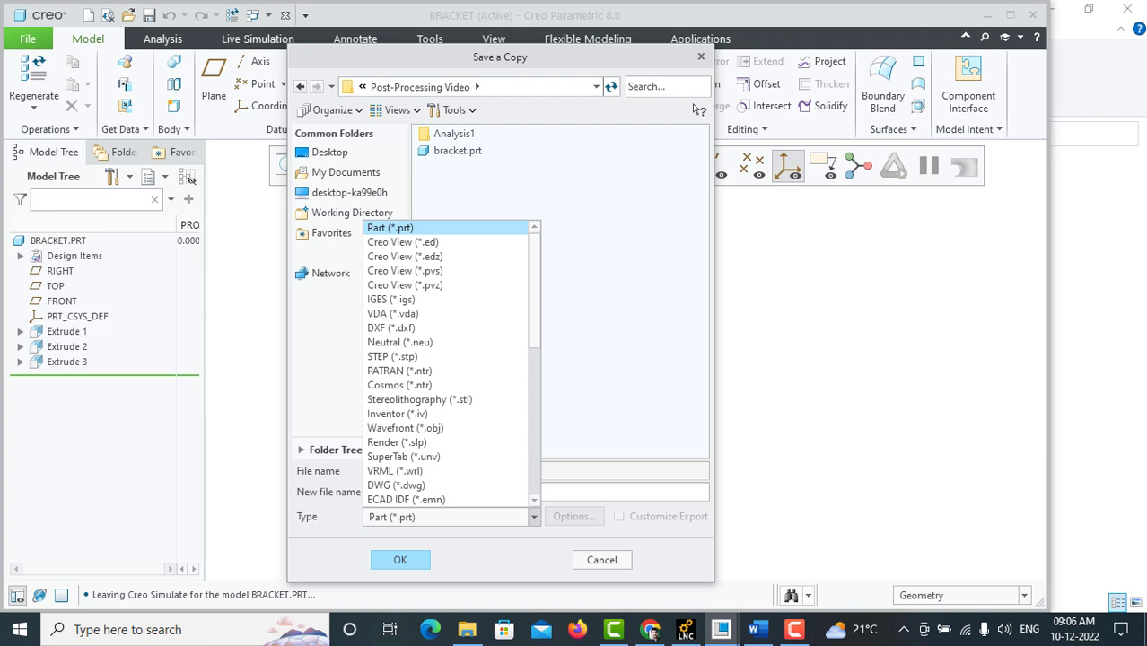
scroll(696, 107, "down", 4)
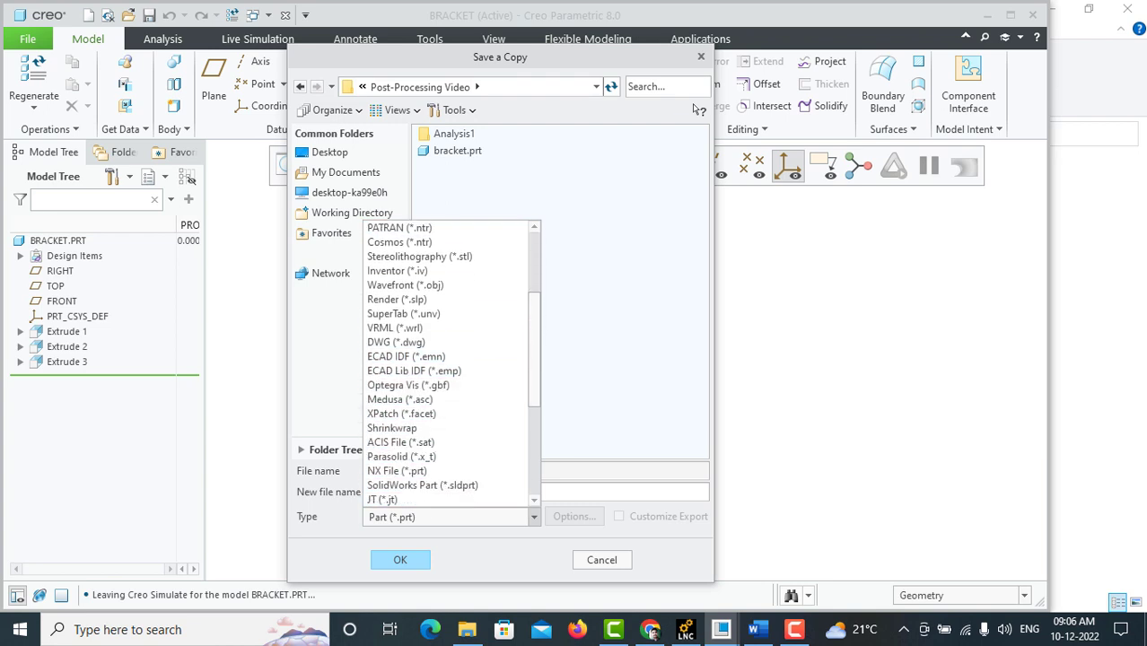
scroll(445, 363, "down", 1)
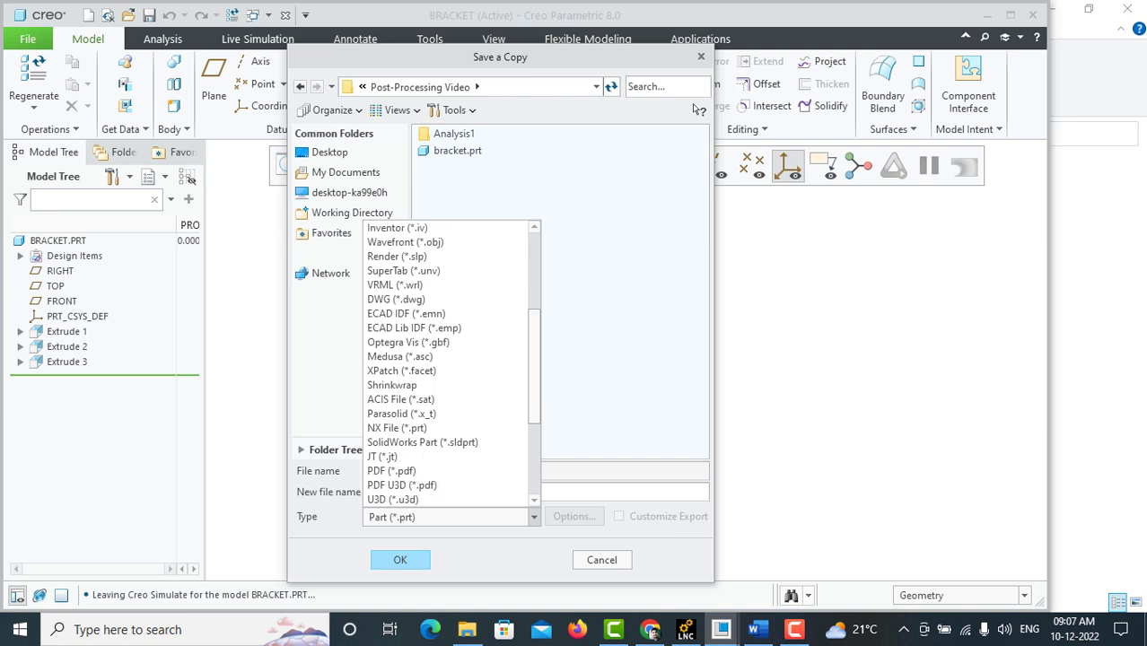
left_click(402, 414)
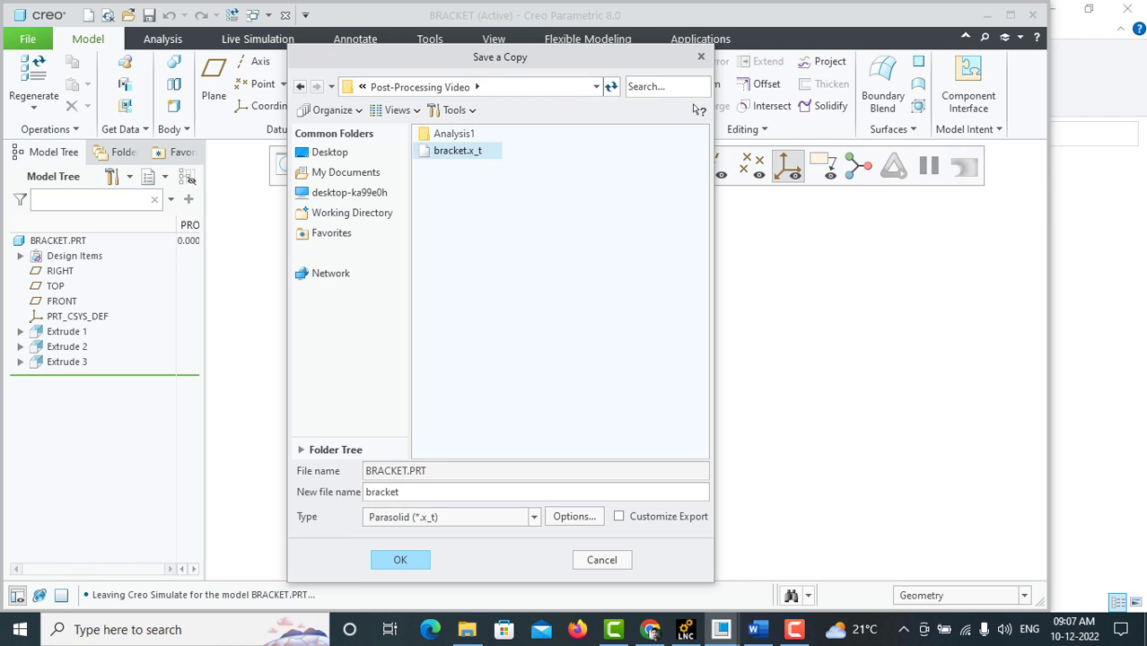
key("Return")
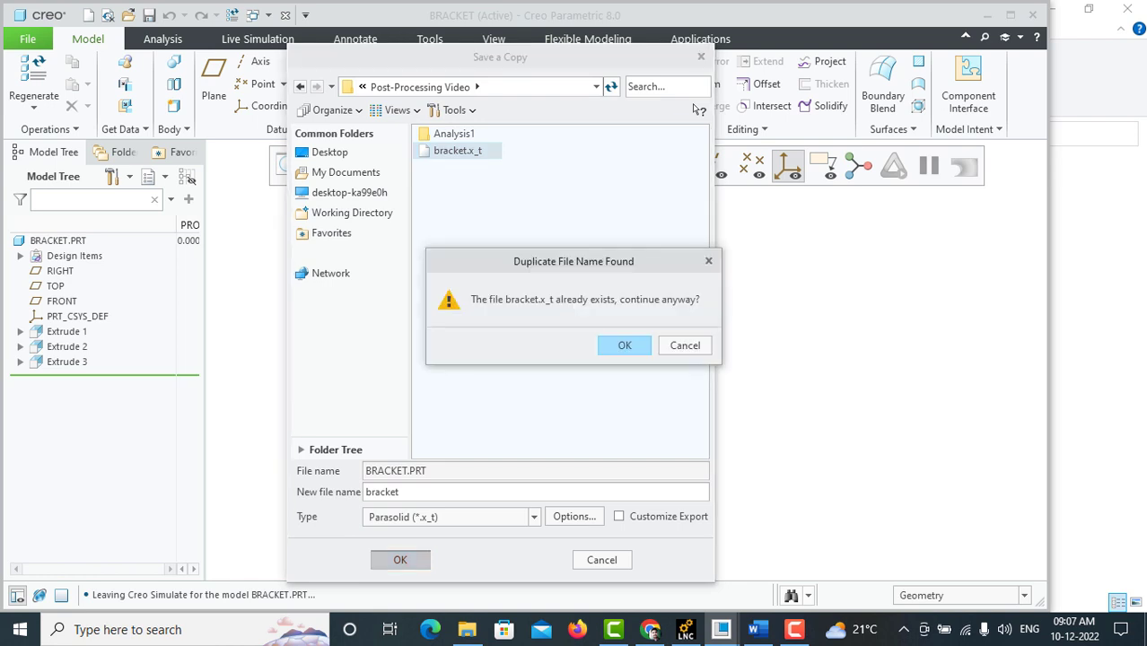
key("Return")
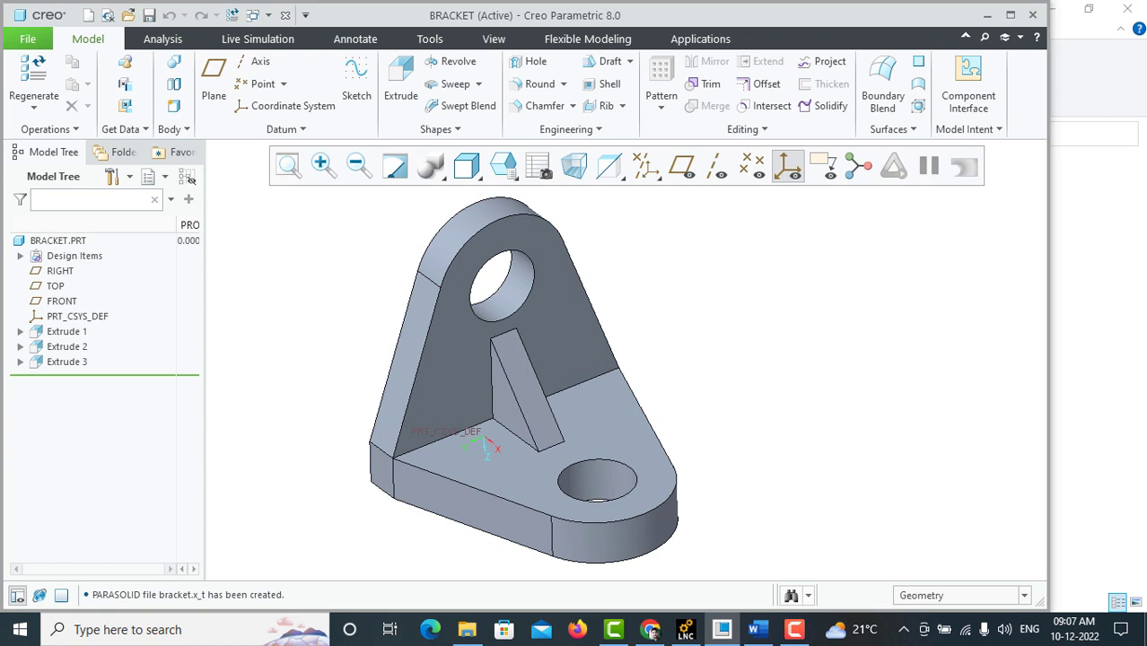
- Switch to the Mechanical APDL Product Launcher 2022 R1 from the Ansys 2022 R1 program group
left_click(19, 629)
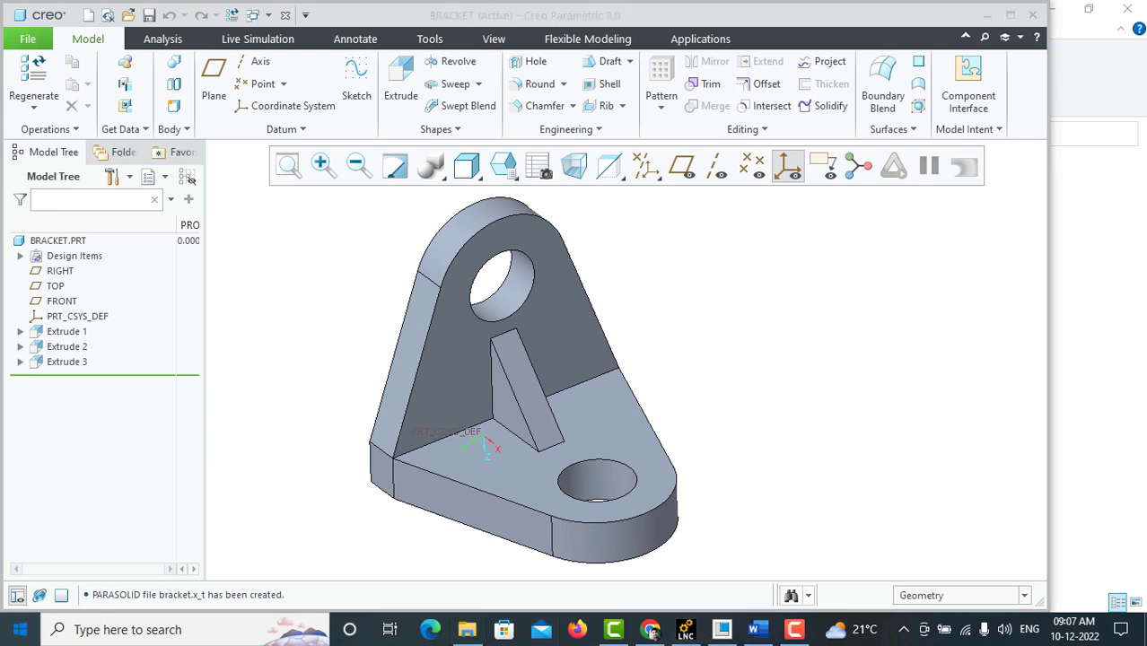
key("super")
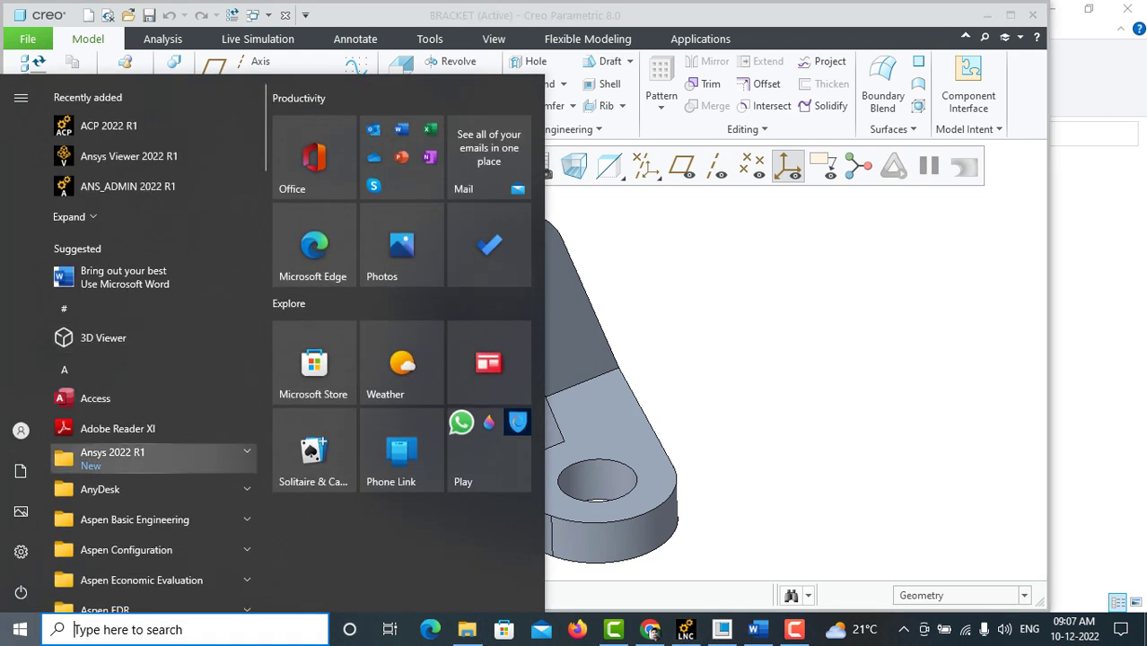
left_click(161, 457)
scroll(161, 386, "down", 7)
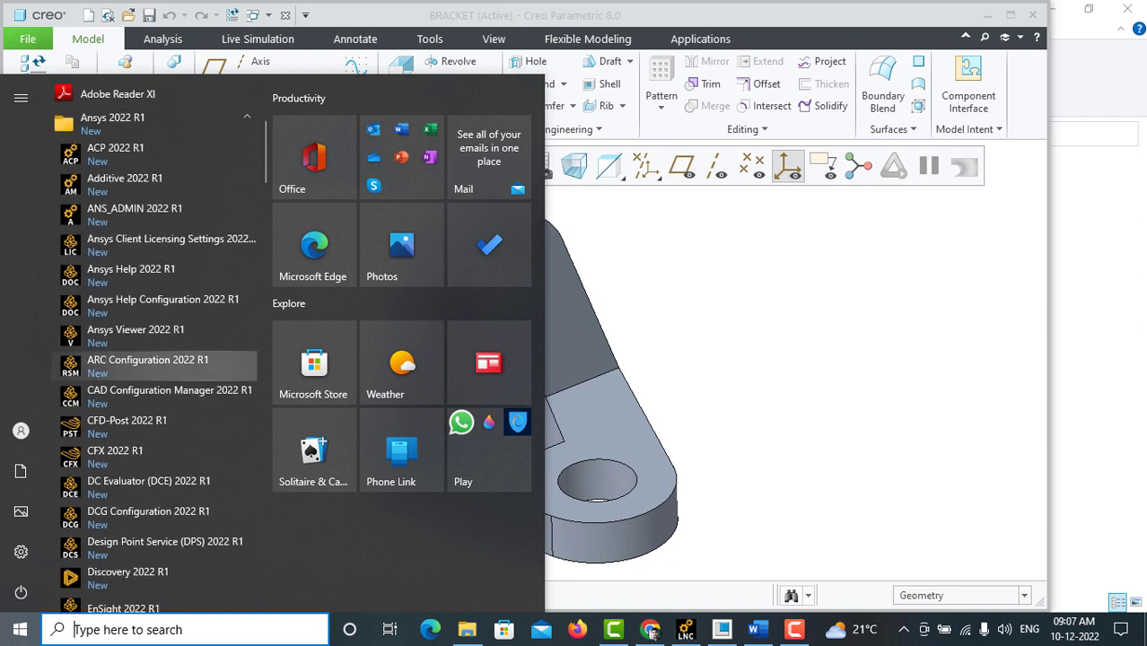
key("Down")
key("Down")
key("Down")
key("Down")
key("Down")
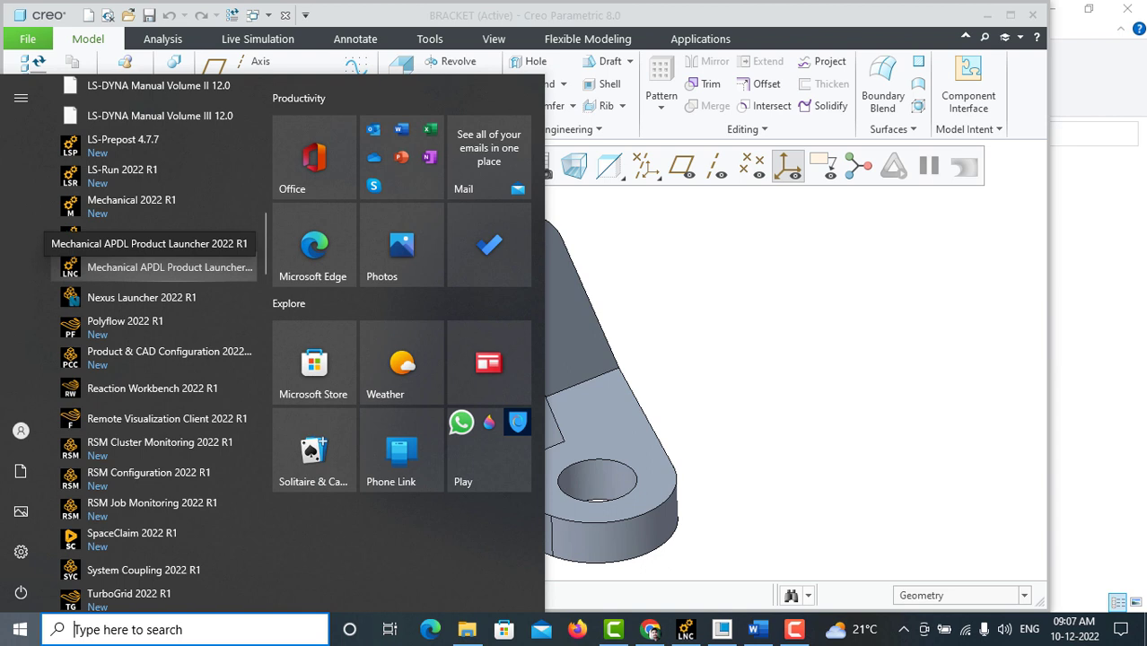
key("Return")
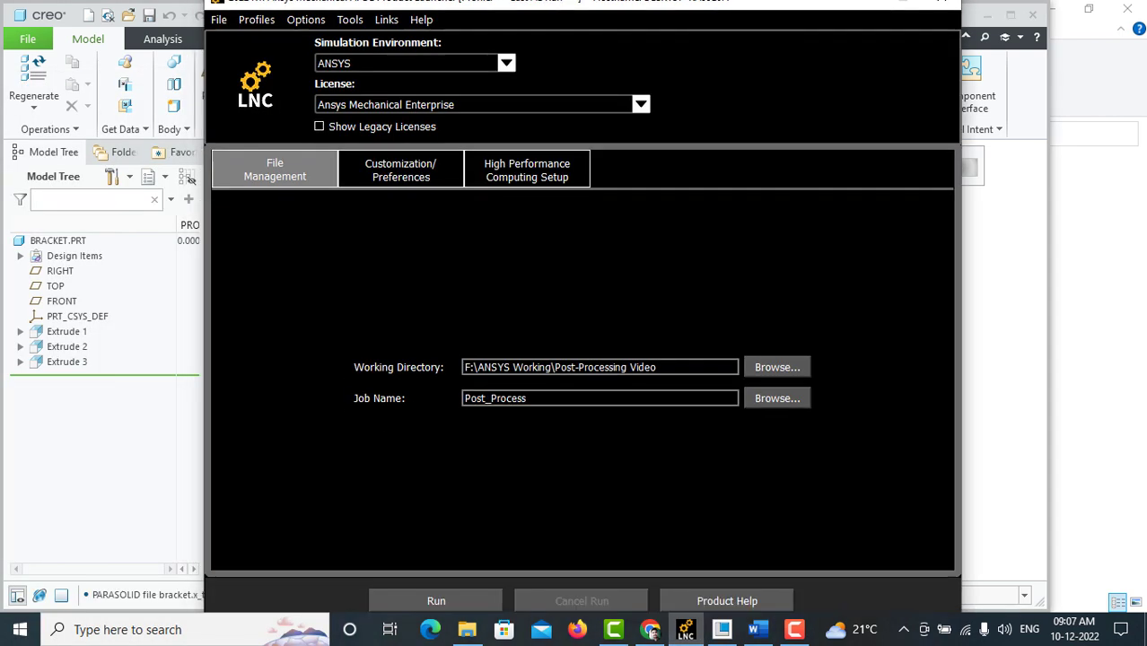
- Run ANSYS with working directory F:\ANSYS Working\Post-Processing Video and job name Post_Process
left_click_drag(657, 383, 464, 383)
left_click_drag(526, 413, 464, 414)
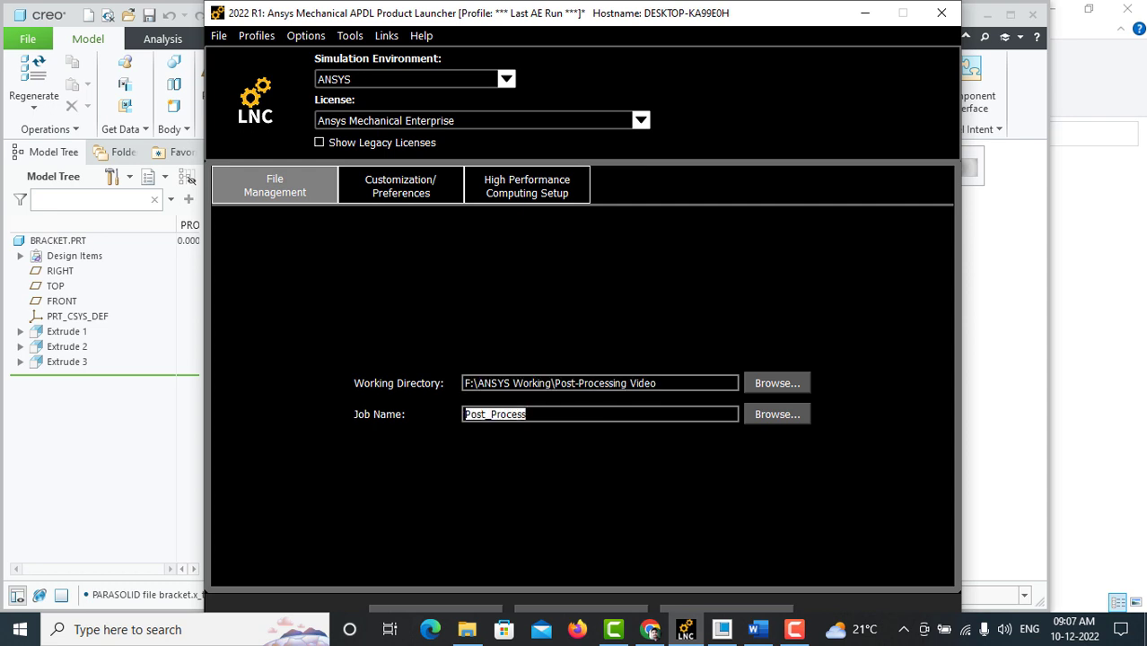
left_click(525, 413)
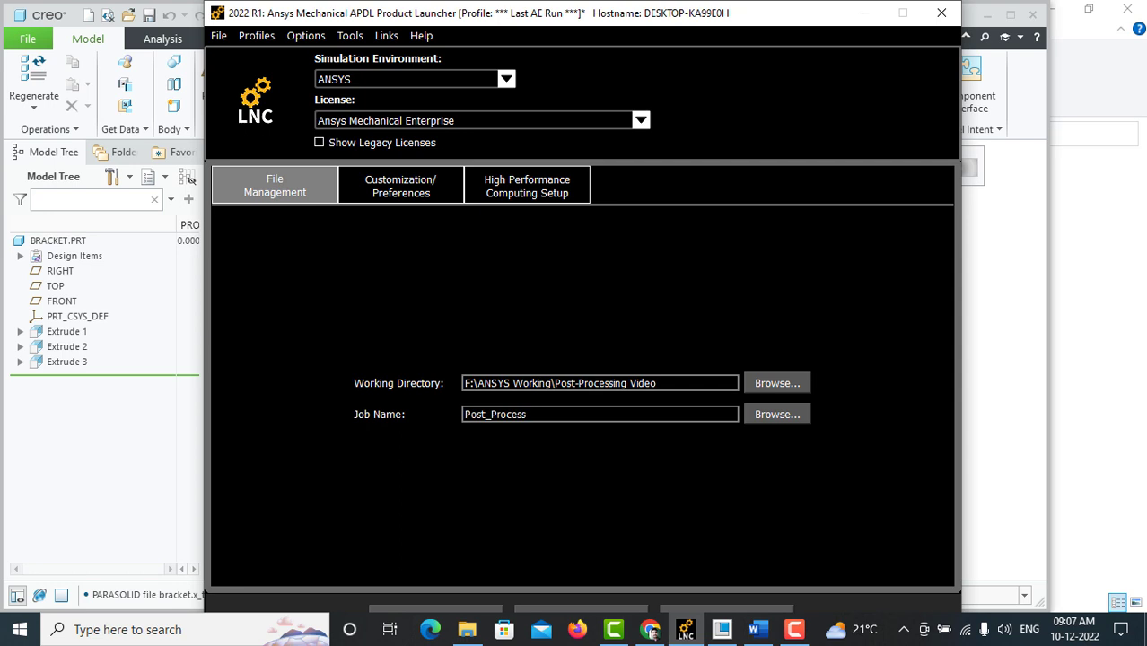
left_click_drag(583, 20, 594, 0)
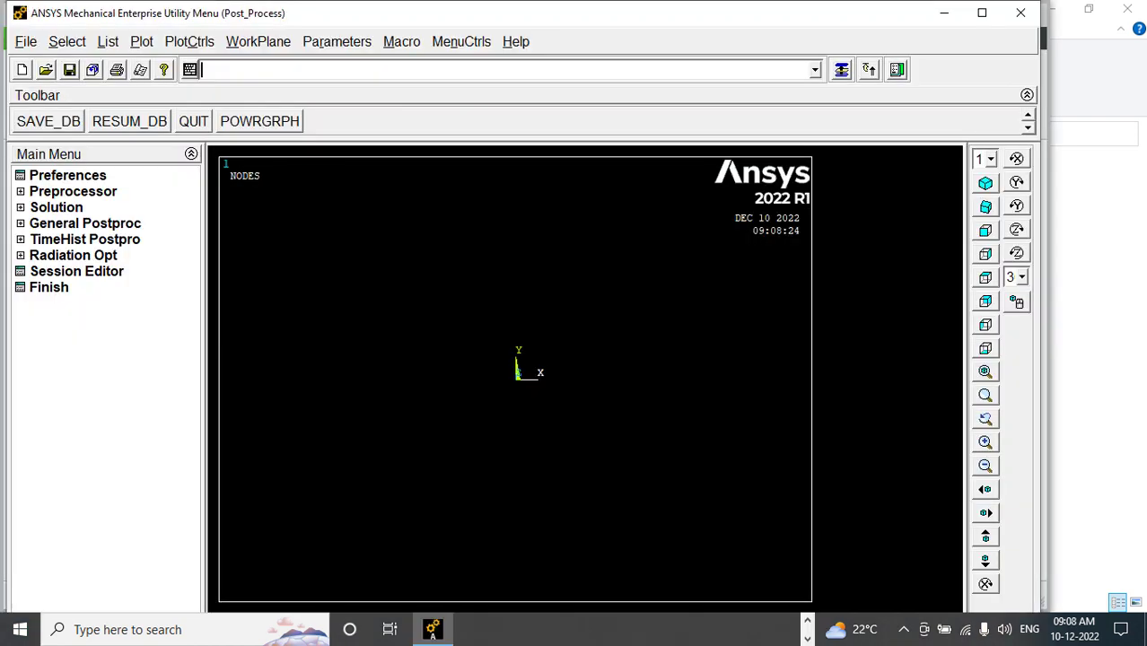
- Import the Parasolid geometry file bracket.x_t into the empty model
left_click(26, 42)
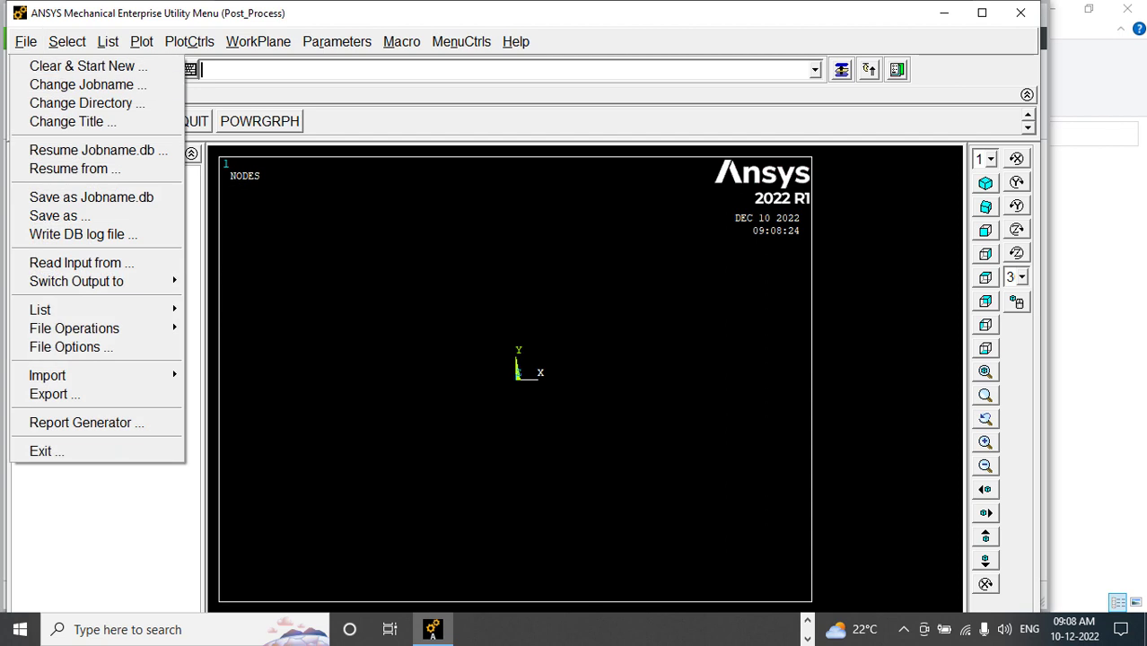
mouse_move(40, 310)
mouse_move(47, 375)
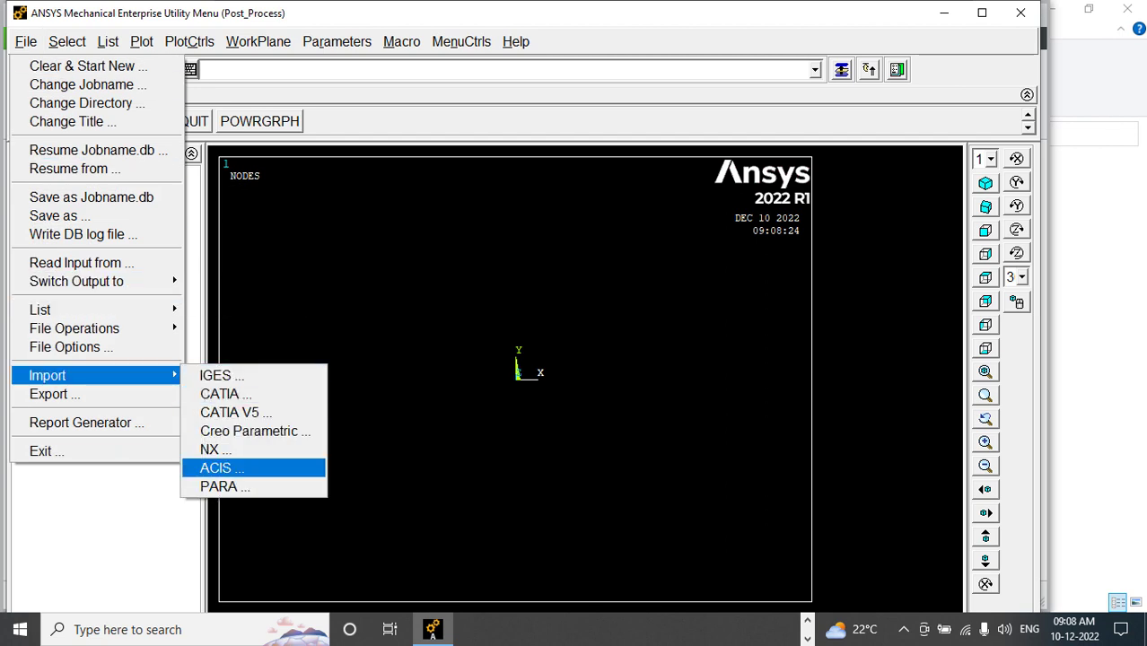
left_click(224, 487)
left_click(94, 136)
key("Return")
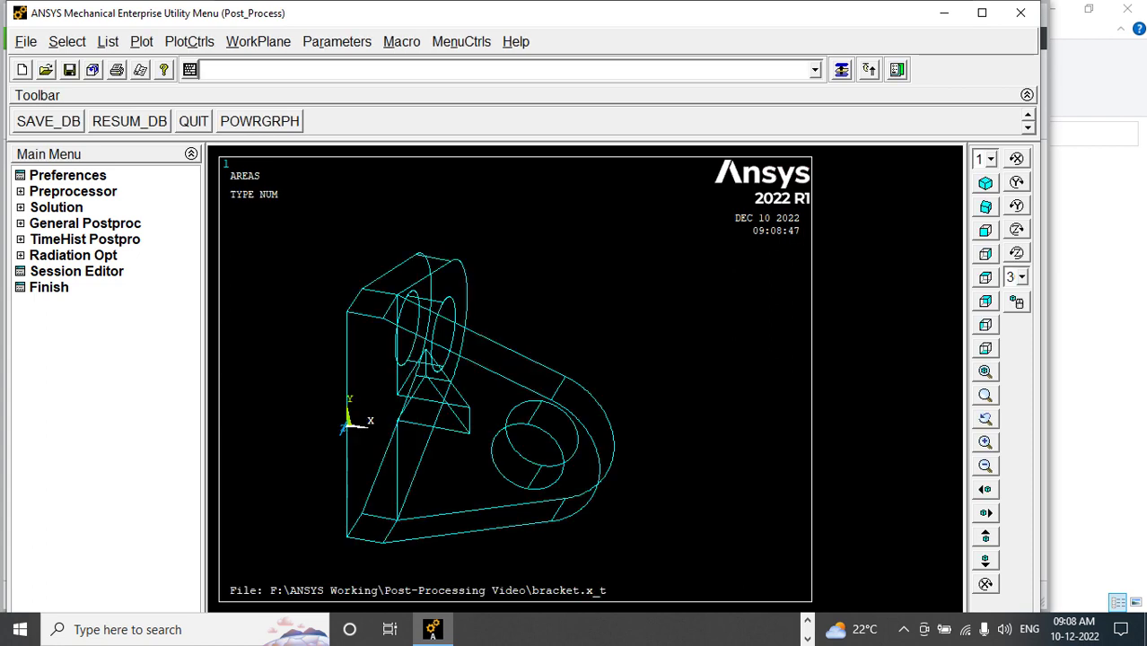
- Add the structural solid element Brick 8 node 185 as element type 1
left_click(73, 192)
left_click(88, 207)
left_click(109, 223)
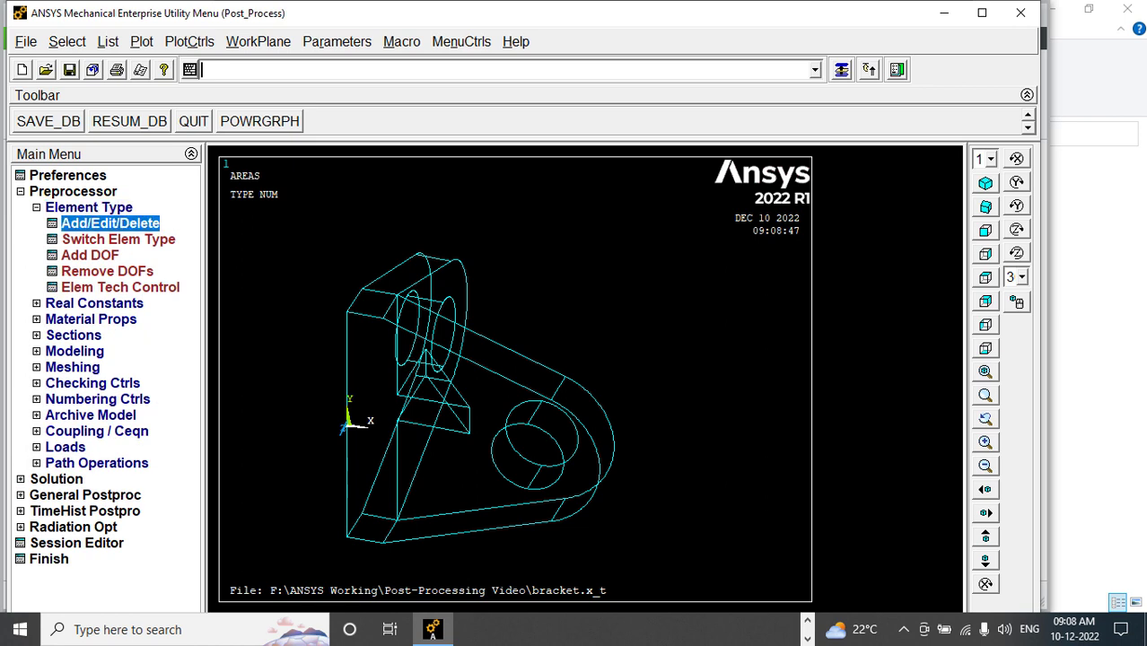
left_click(124, 430)
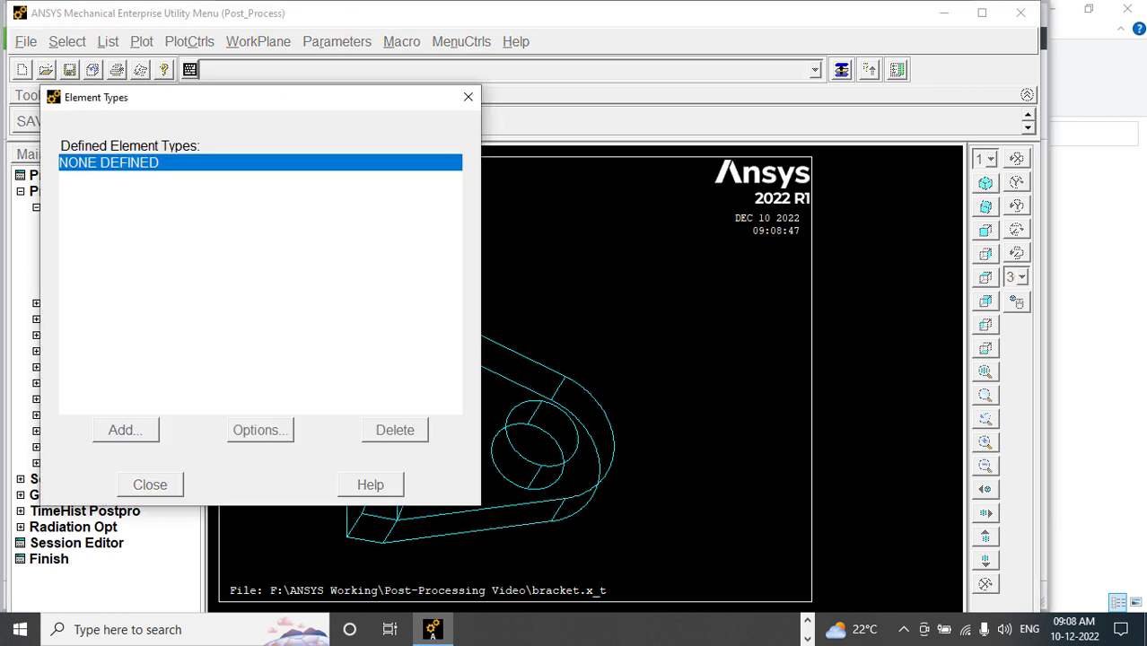
left_click(609, 300)
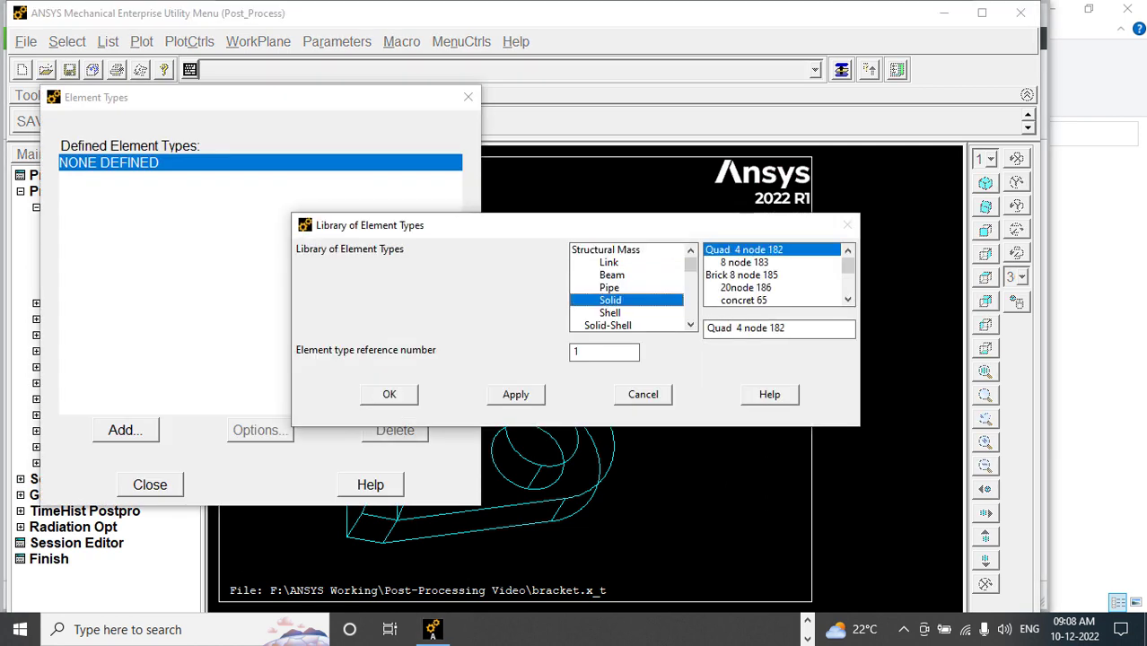
left_click(741, 274)
left_click(388, 394)
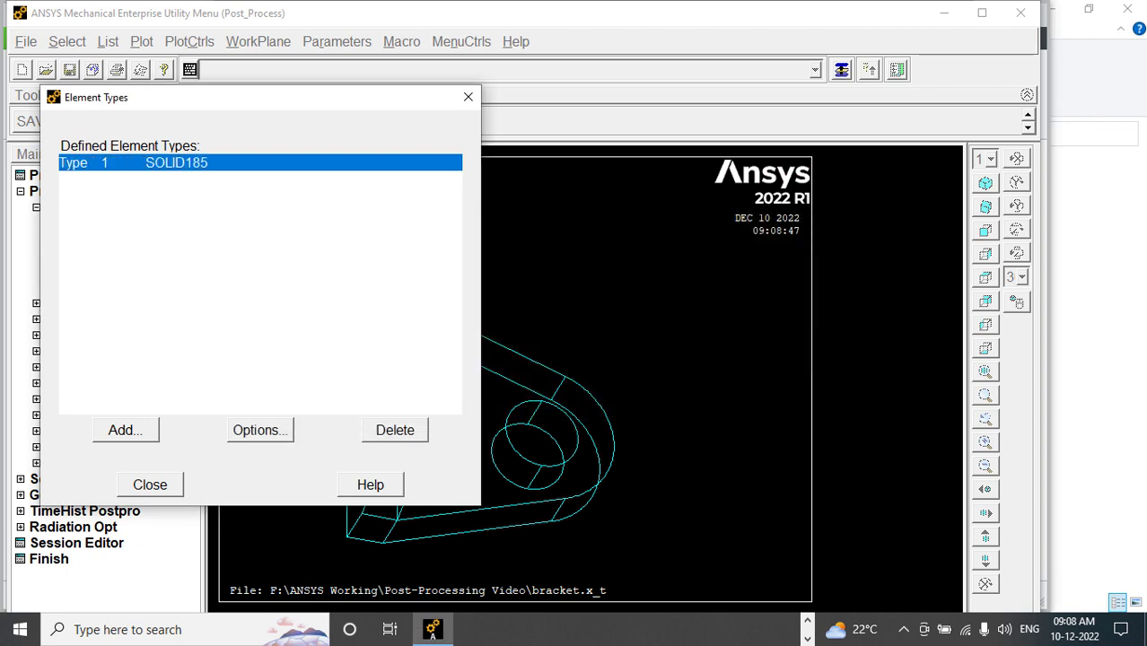
left_click(149, 485)
- Define material model 1 as structural linear elastic isotropic with EX 210e3 and PRXY 0.3
left_click(91, 239)
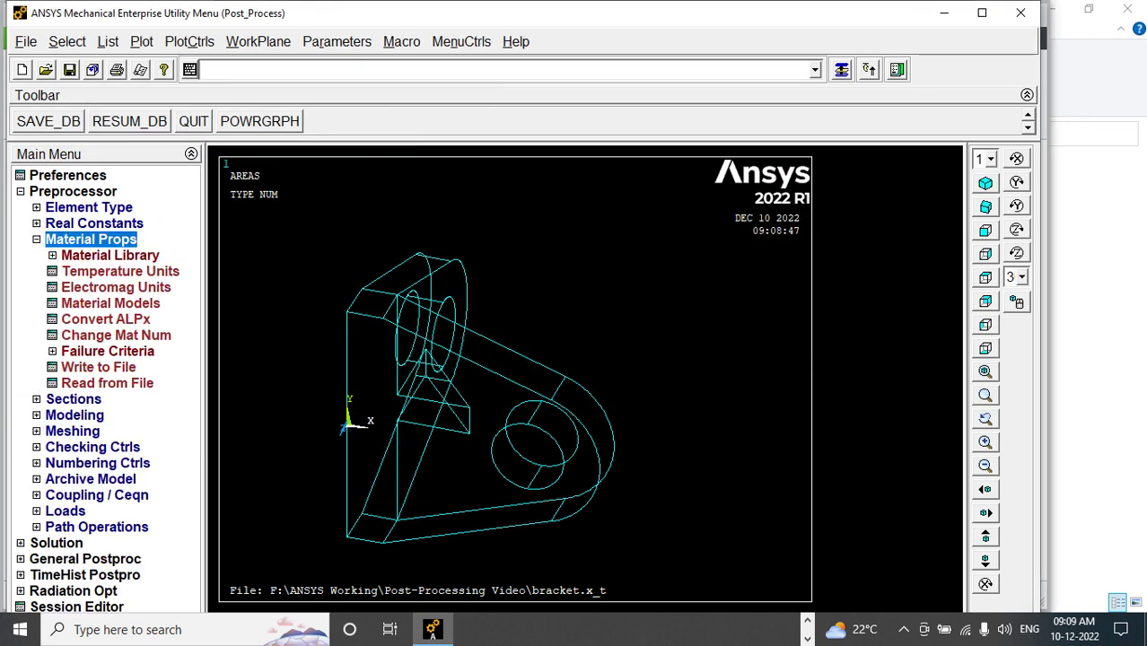
left_click(110, 303)
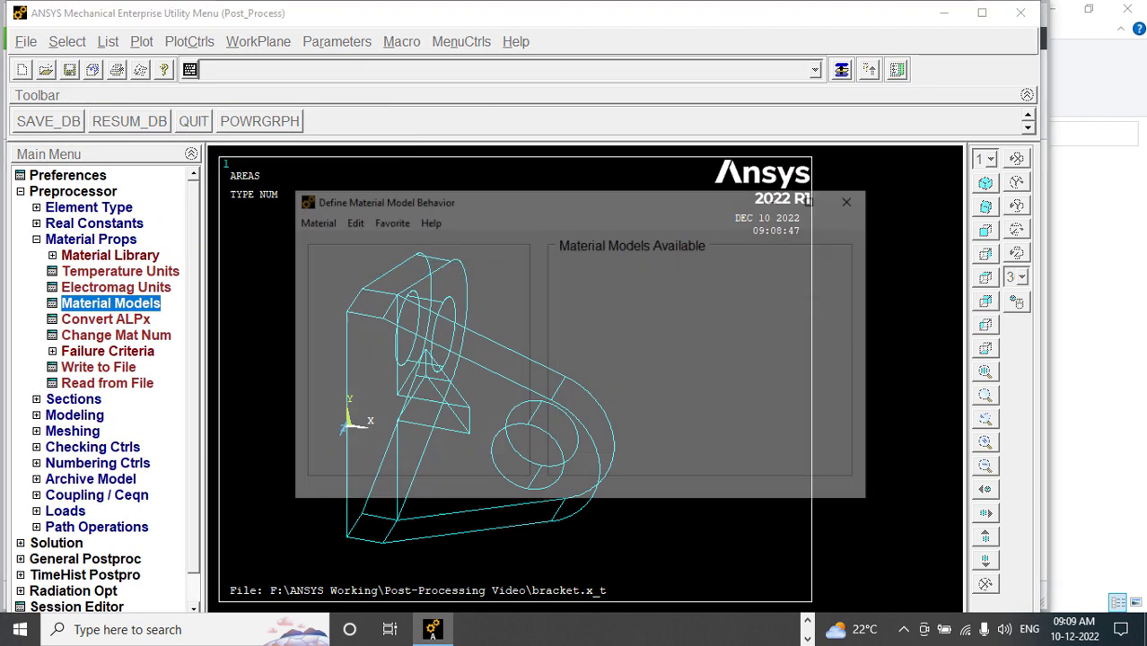
double_click(604, 286)
left_click(621, 304)
double_click(621, 304)
double_click(646, 321)
double_click(673, 336)
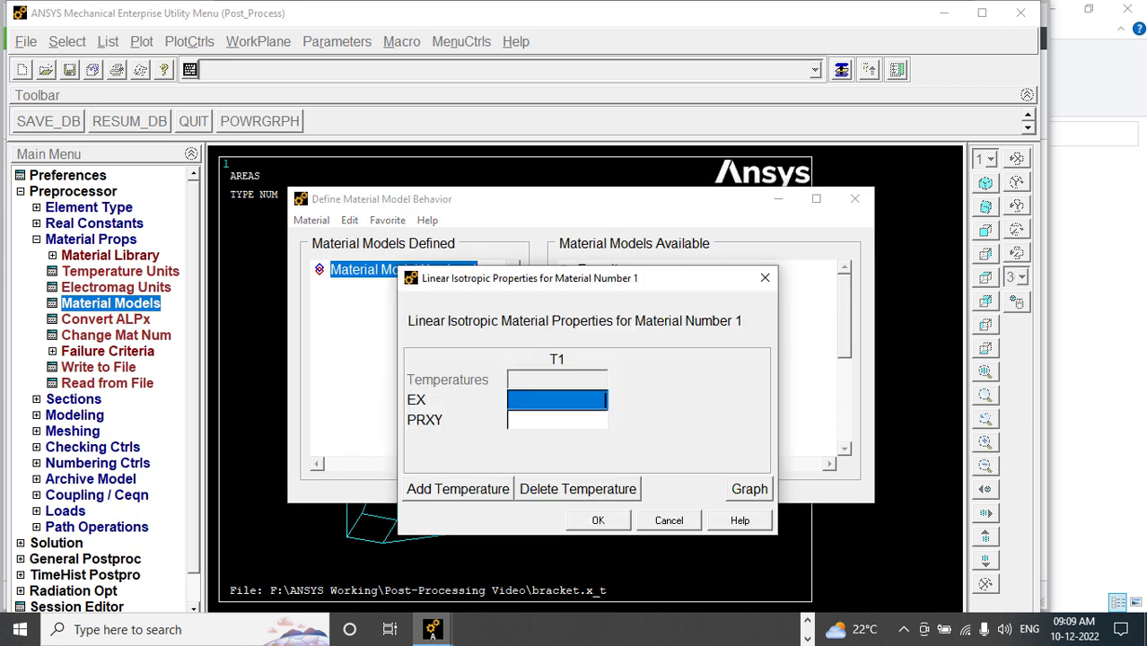
type("210e3")
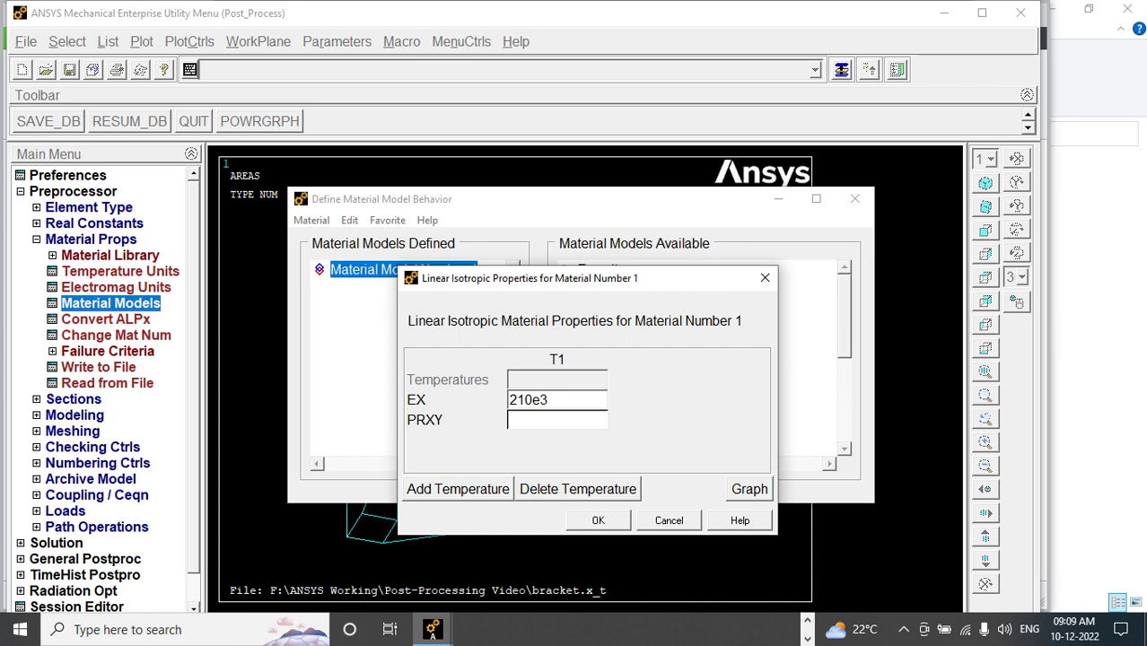
key("Tab")
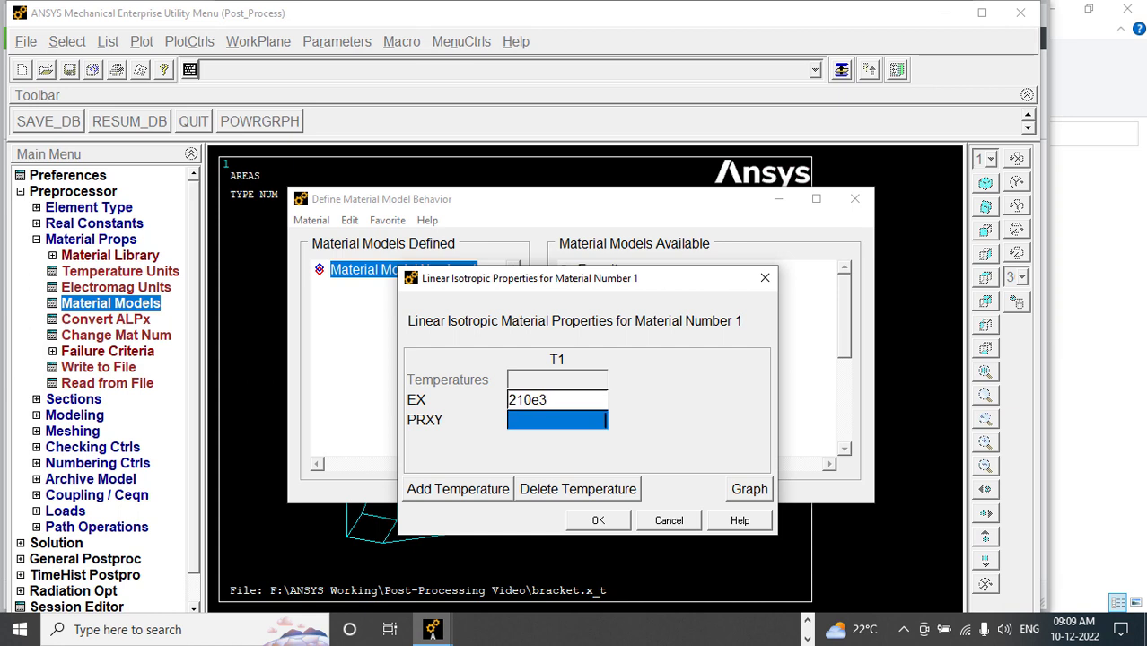
type("0.3")
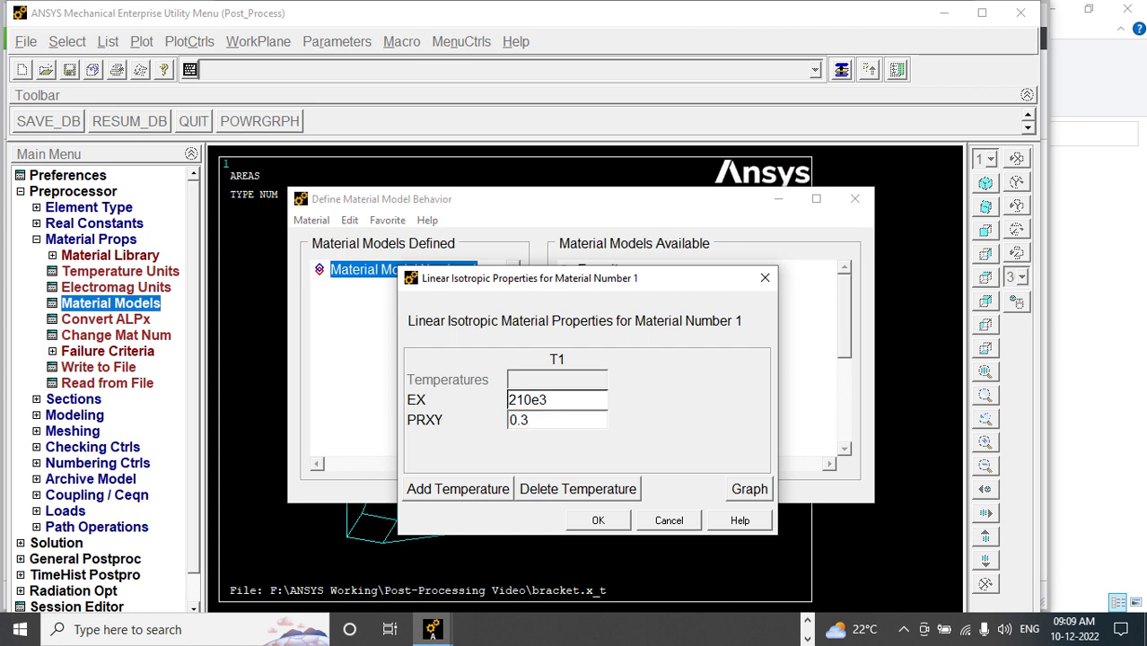
key("Return")
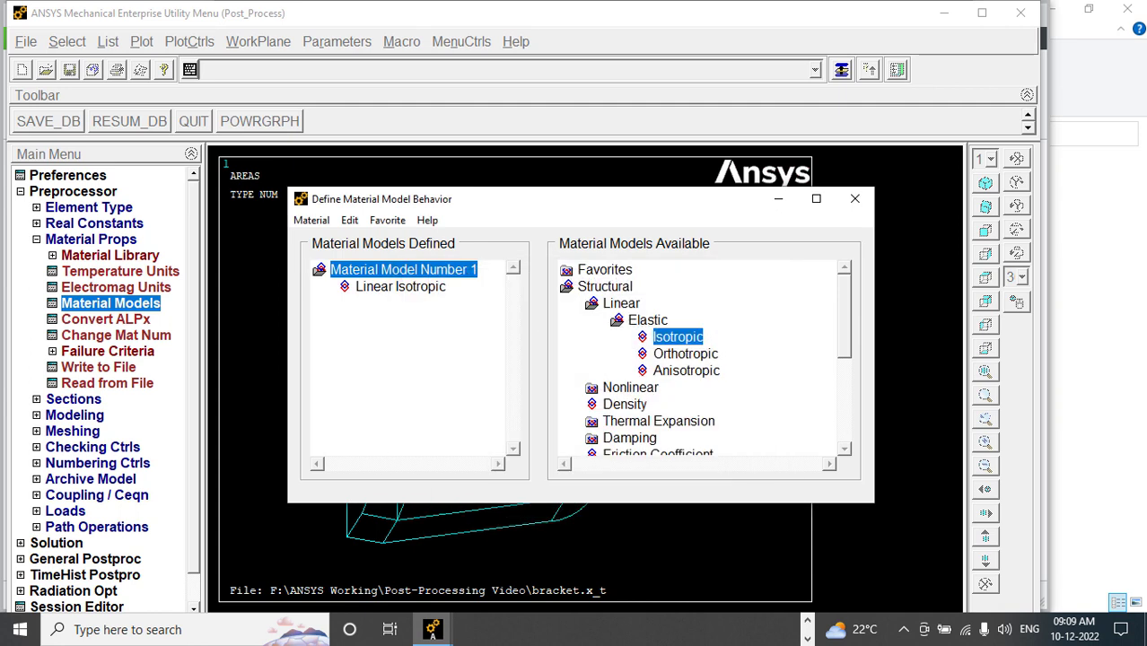
left_click(854, 199)
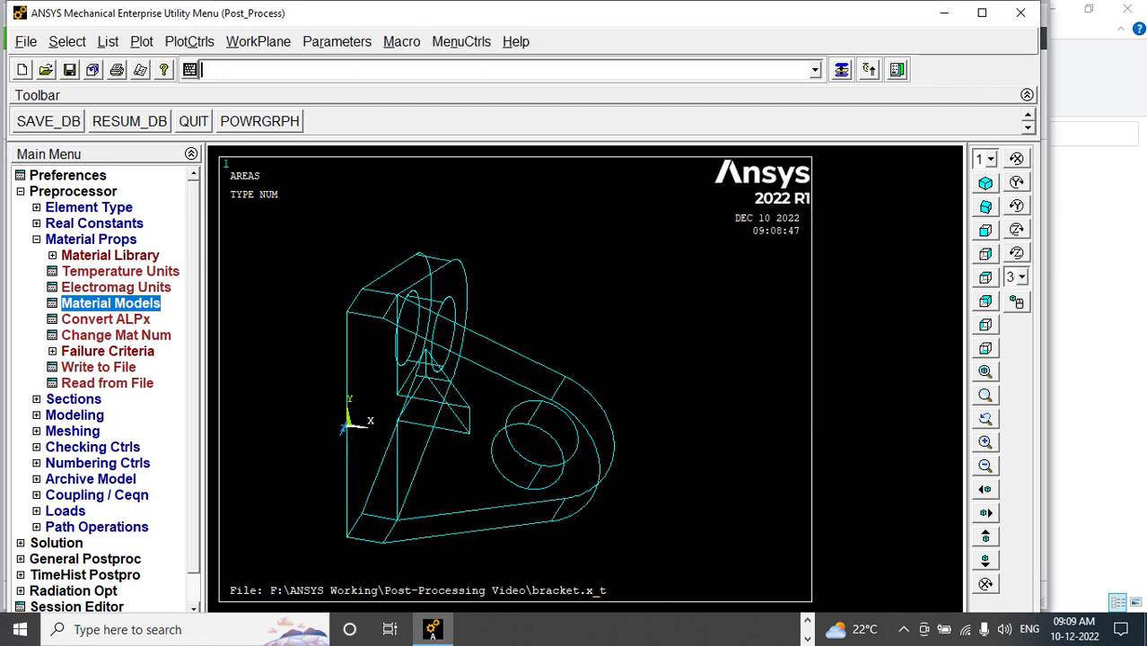
- Free-mesh the bracket volume and dismiss the mesh warnings
left_click(90, 238)
left_click(72, 287)
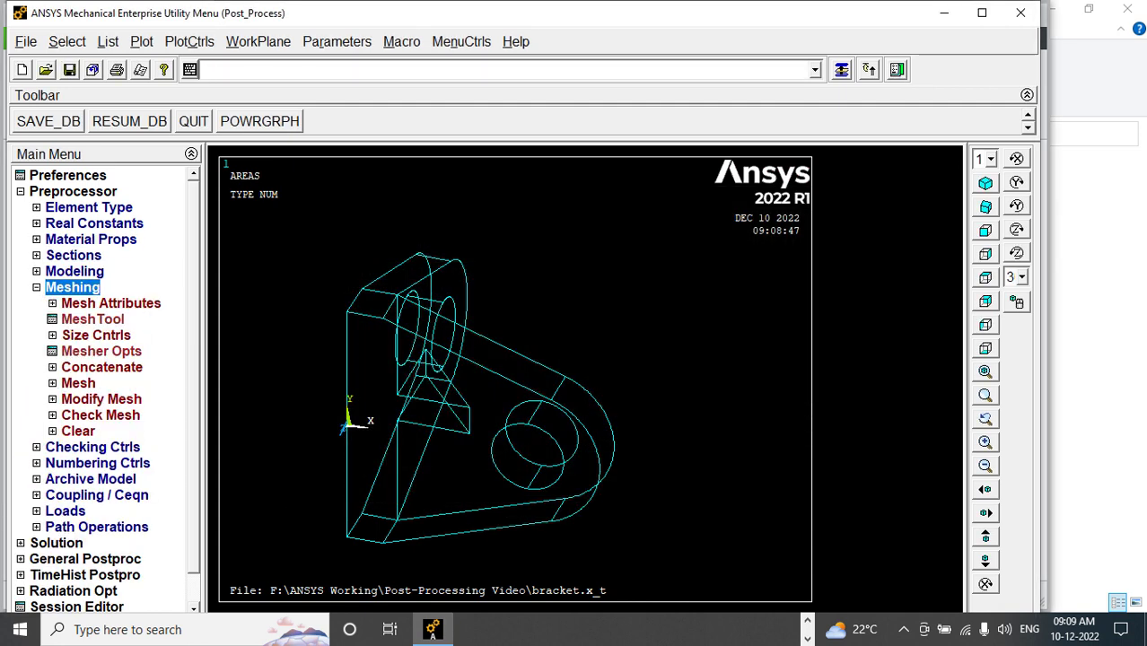
left_click(78, 383)
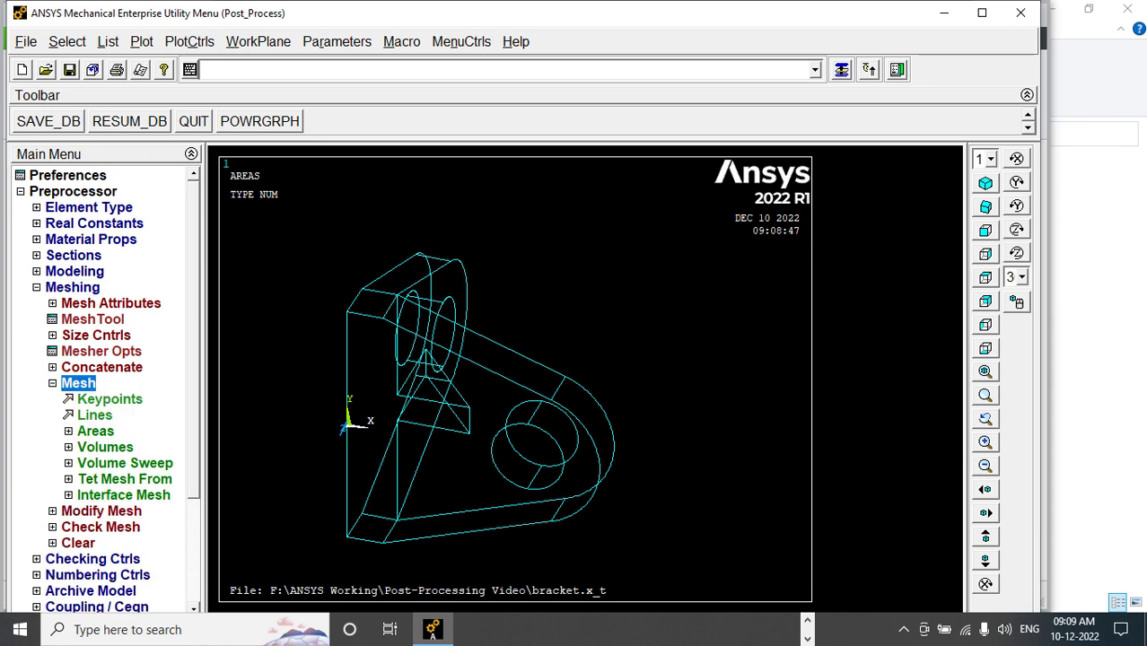
left_click(105, 446)
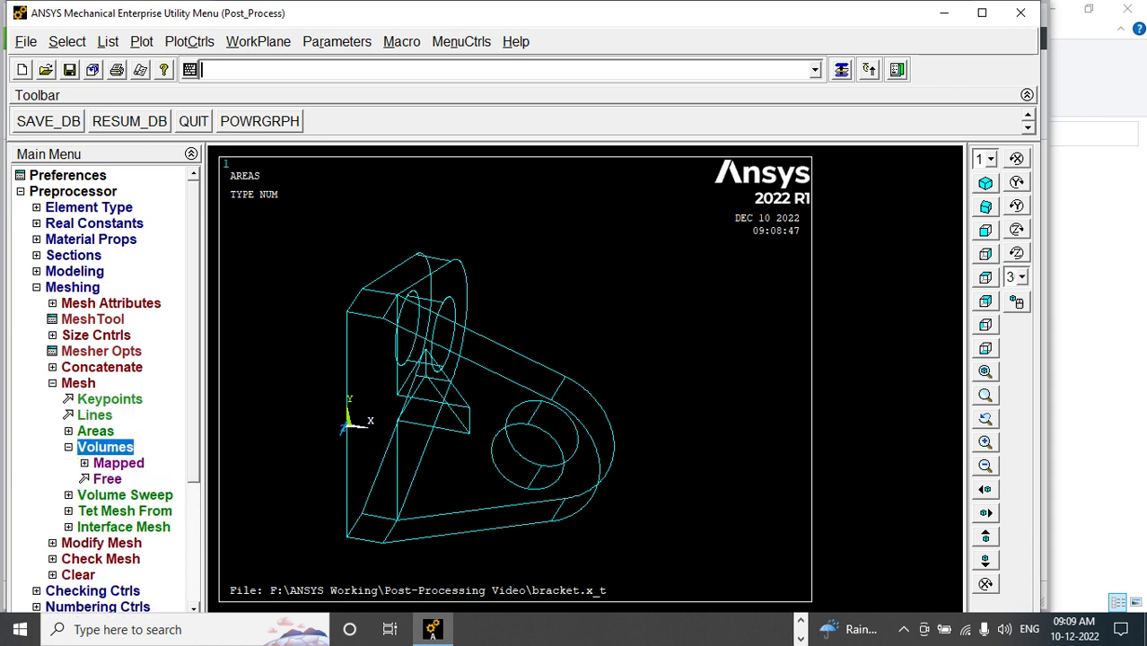
left_click(107, 479)
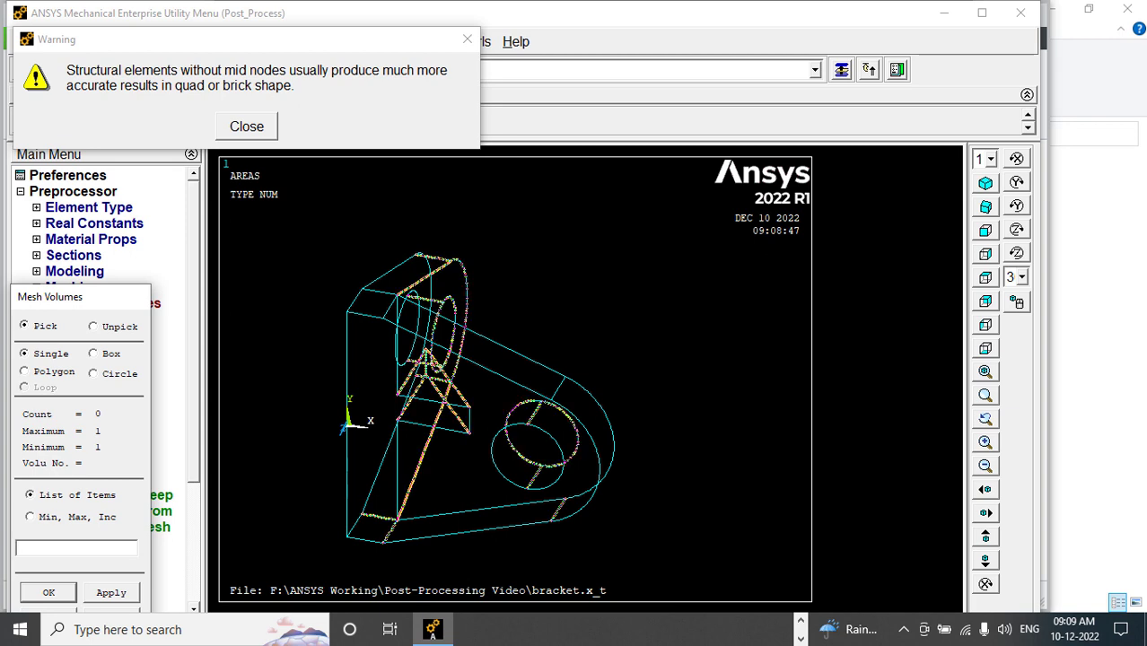
left_click(448, 394)
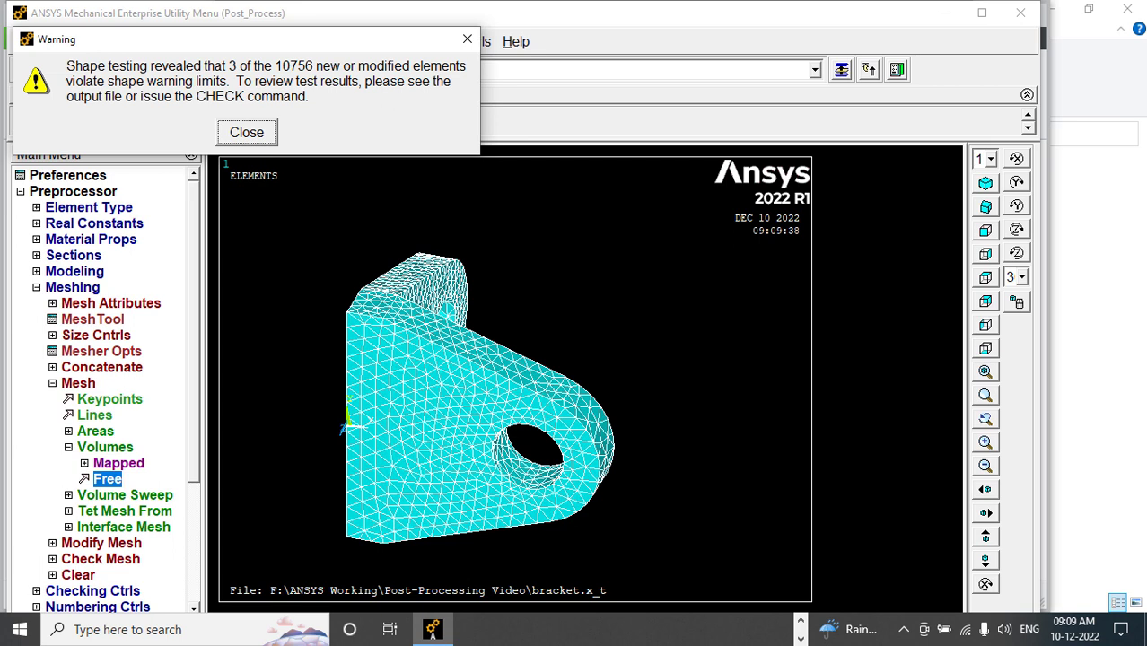
left_click(246, 132)
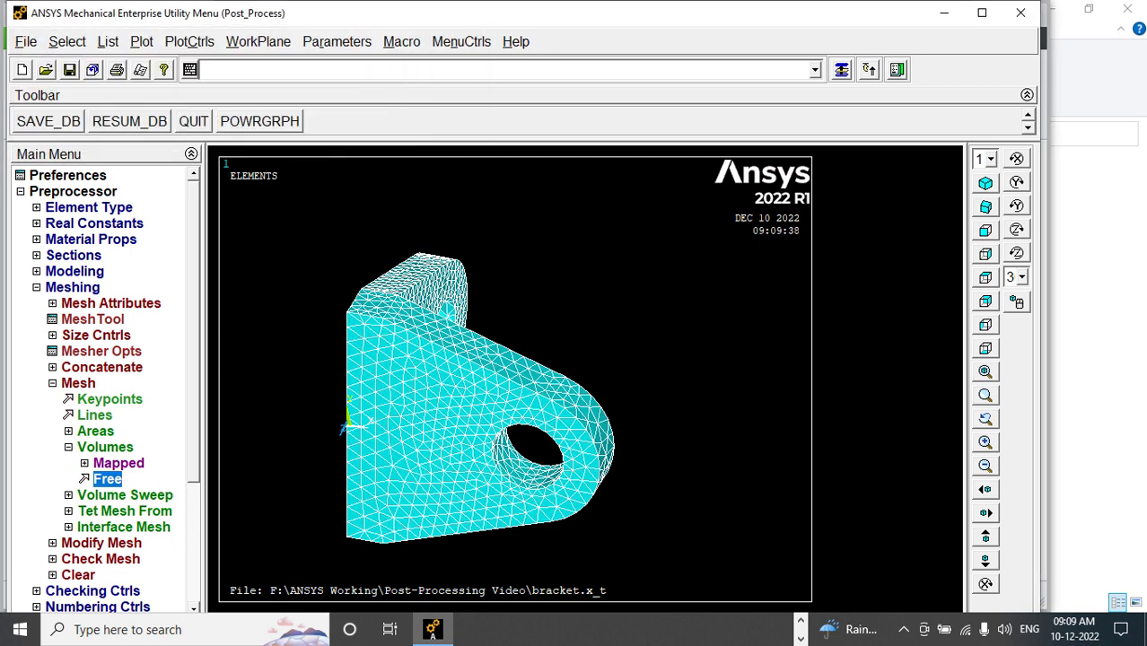
- Constrain all degrees of freedom on the two areas of the upright plate's hole
mouse_move(516, 382)
right_mouse_down("ctrl")
mouse_move(455, 393)
mouse_move(430, 376)
mouse_move(498, 386)
right_mouse_up("ctrl")
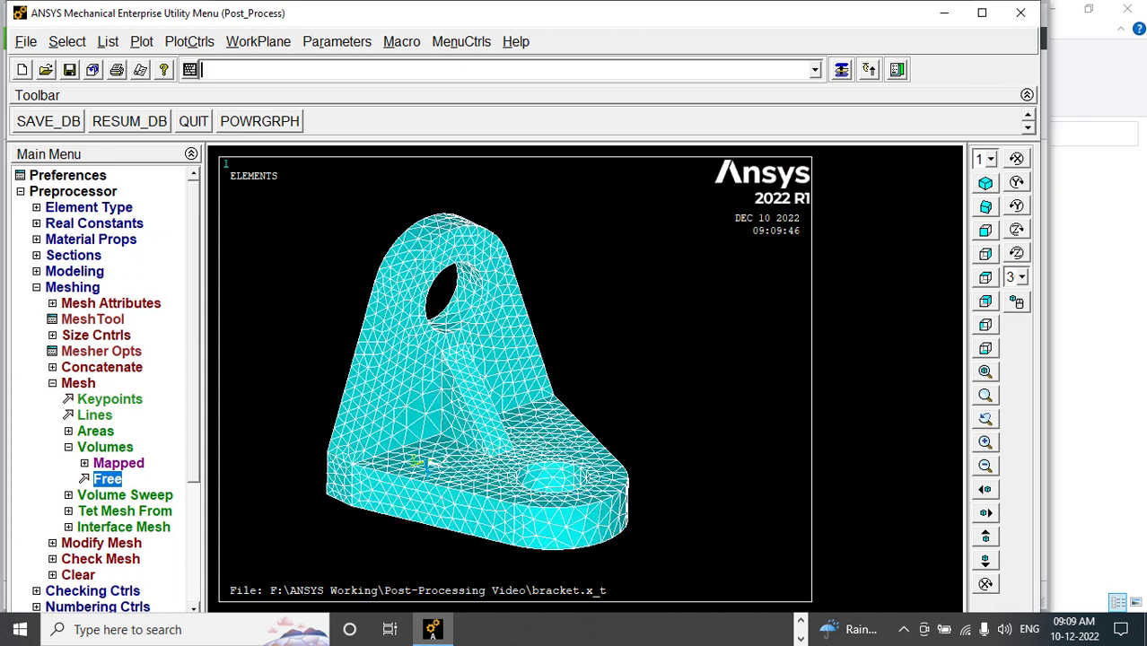
left_click(78, 382)
left_click(72, 287)
left_click(72, 192)
left_click(55, 208)
key("Down")
key("Down")
key("Right")
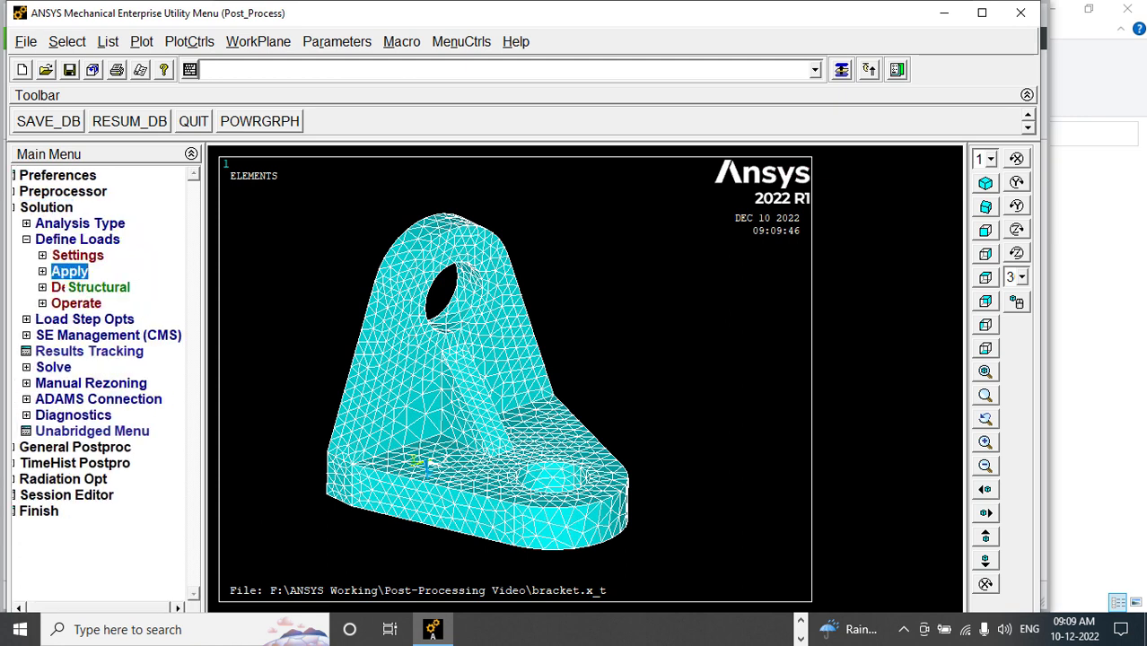
key("Down")
key("Down")
key("Right")
key("Down")
key("Right")
key("Down")
key("Right")
key("Down")
key("Down")
key("Return")
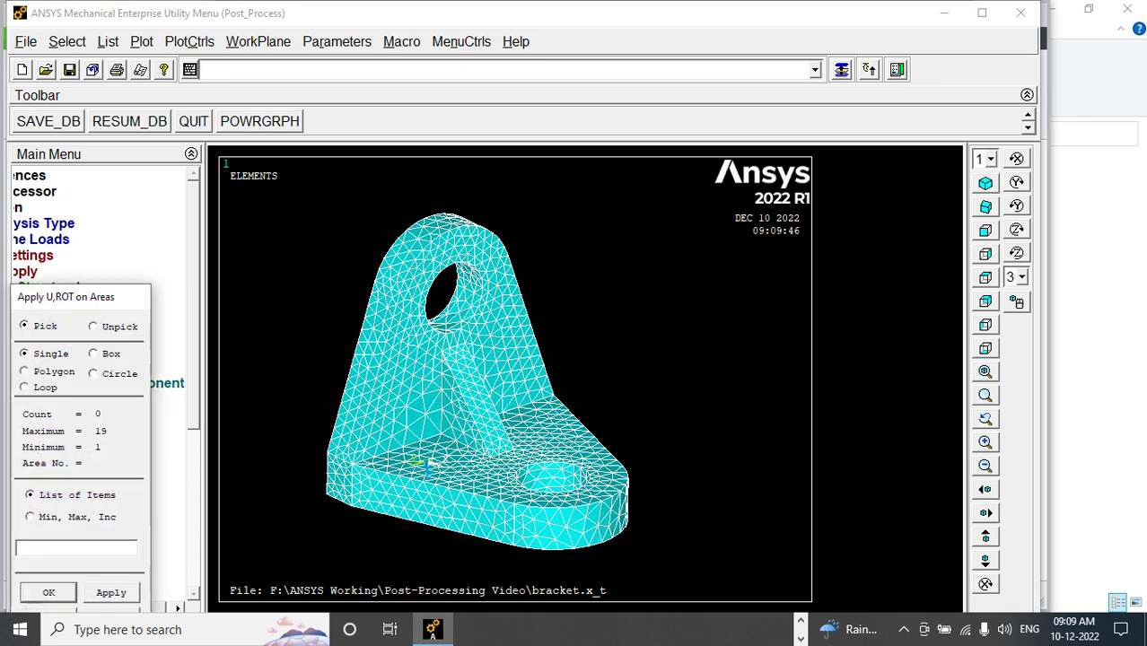
left_click(452, 291)
left_click(461, 274)
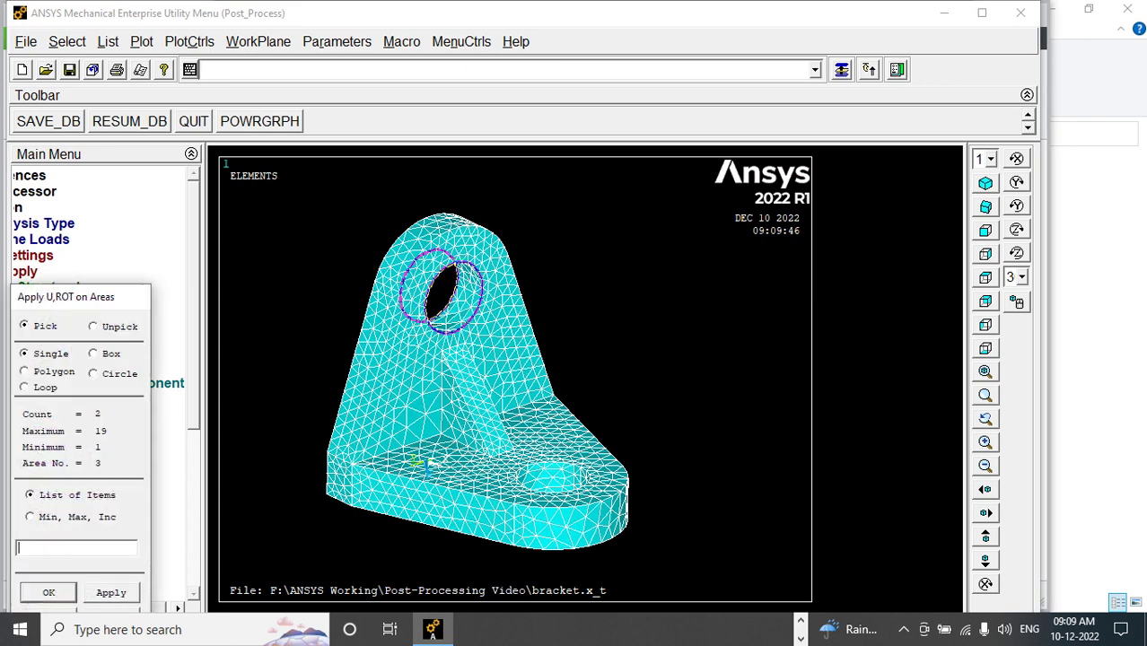
key("Return")
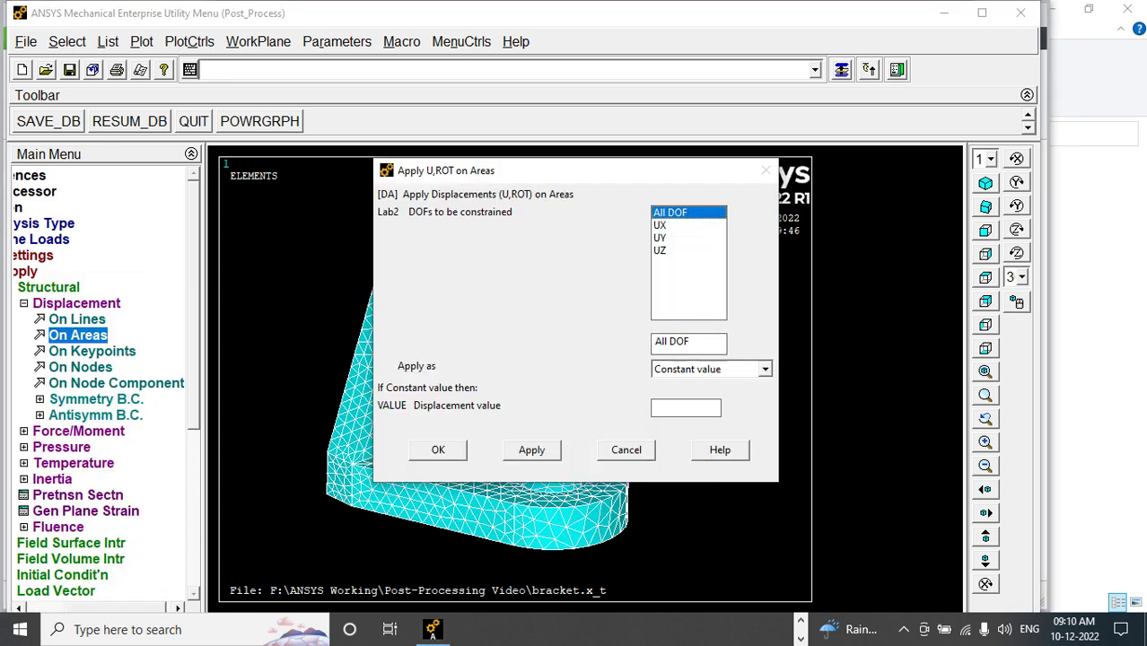
key("Return")
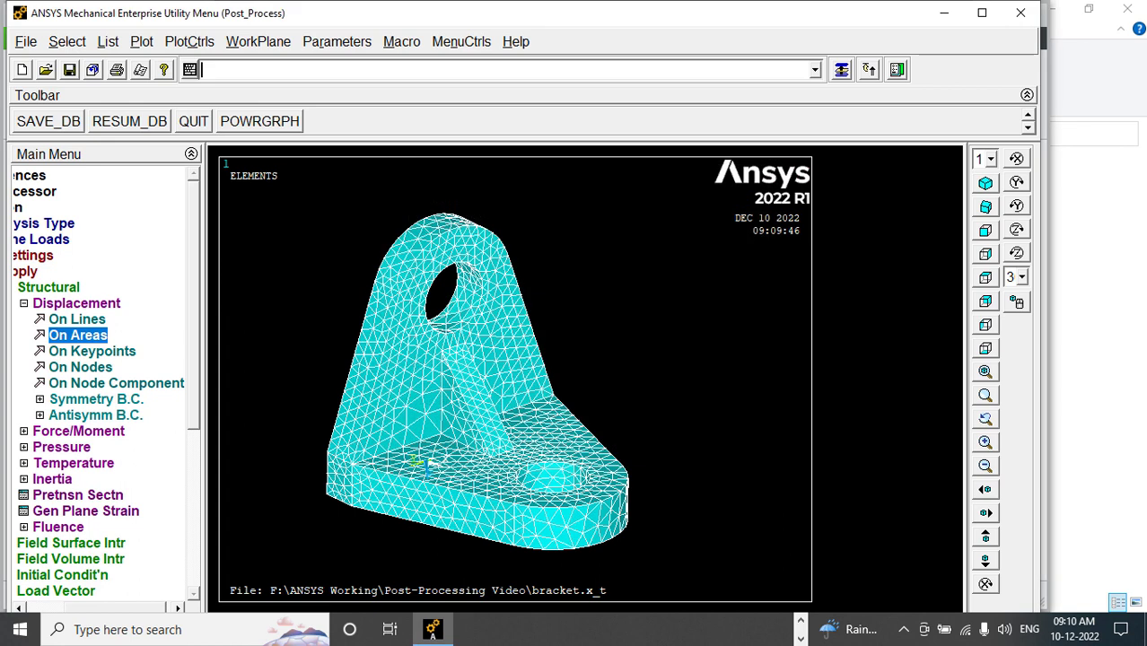
- Select from the full model only the cylindrical areas of the base plate's hole by picking them
key("Up")
key("Up")
key("Left")
key("Down")
key("Right")
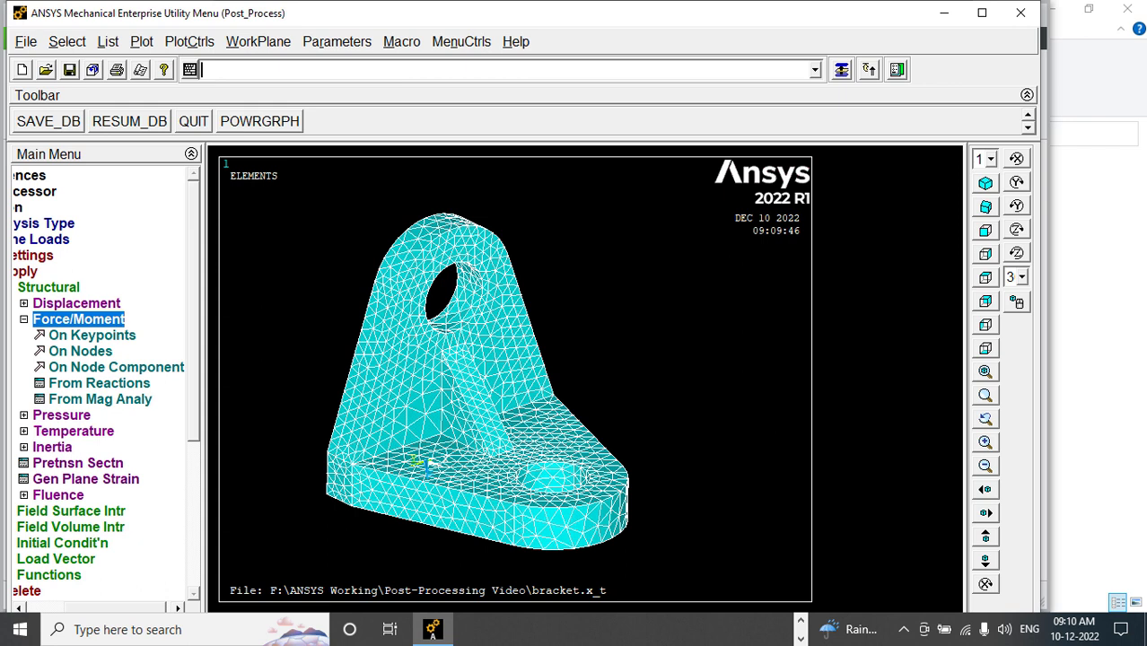
key("alt+s")
key("Return")
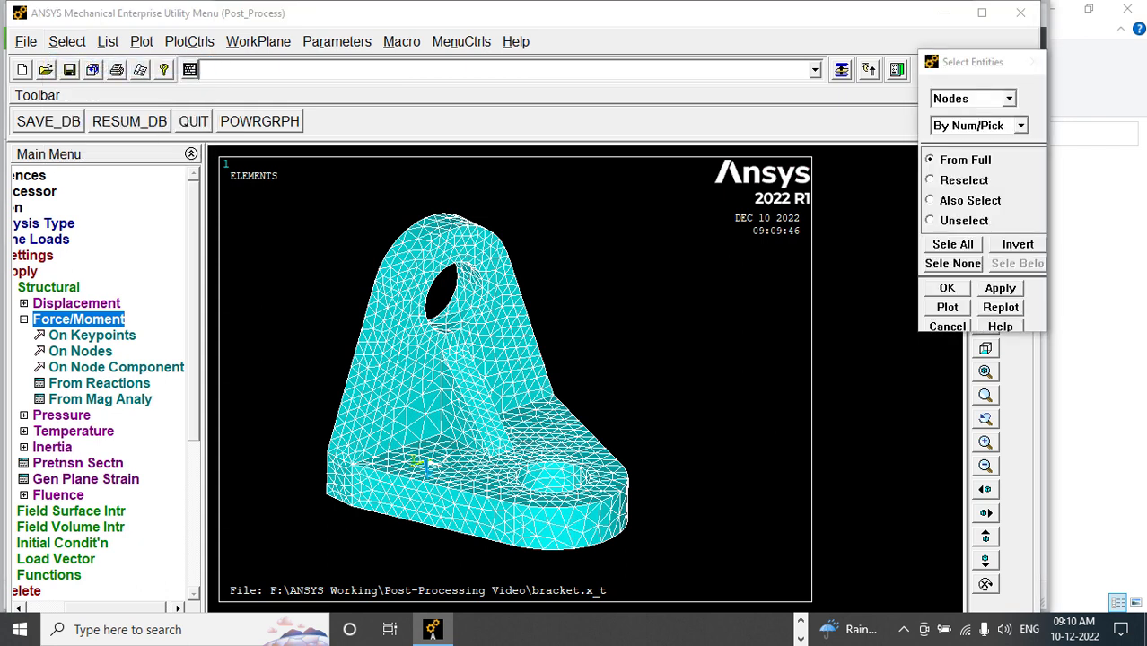
left_click(1008, 97)
key("Down")
key("Down")
key("Down")
key("Return")
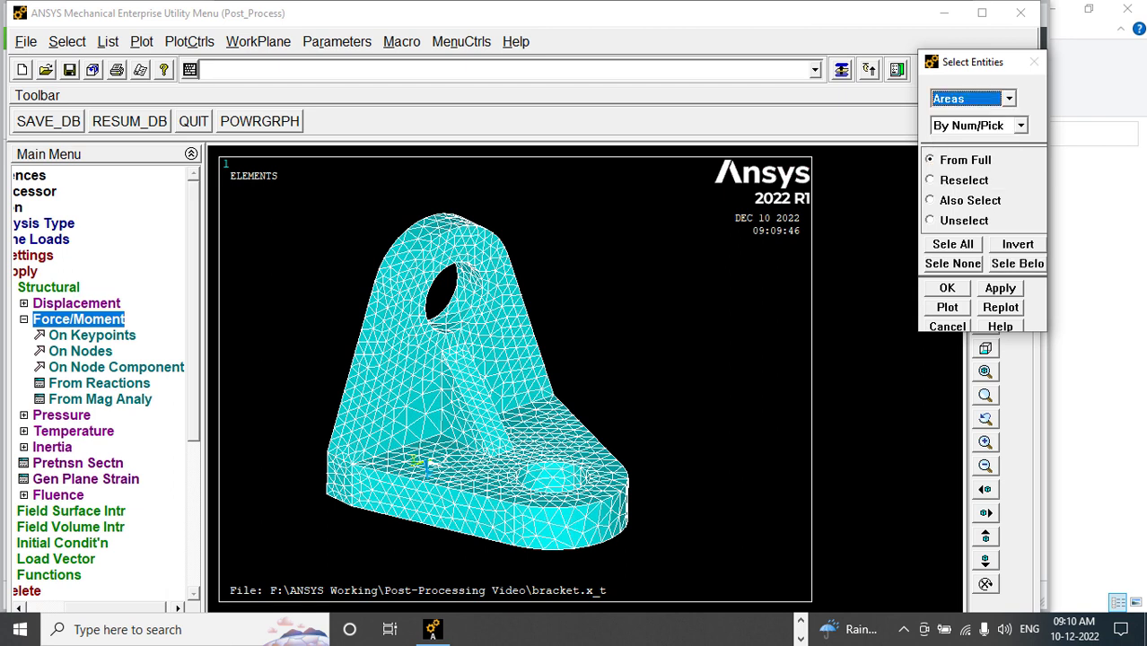
left_click(947, 288)
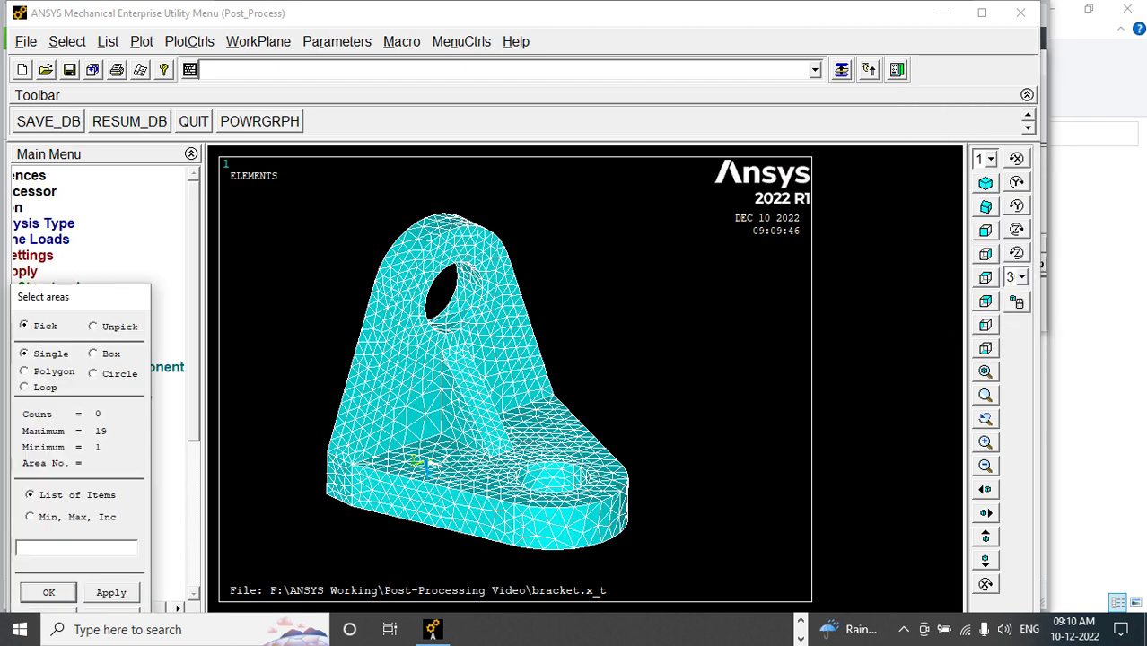
left_click(547, 485)
type("1")
key("Return")
key("Return")
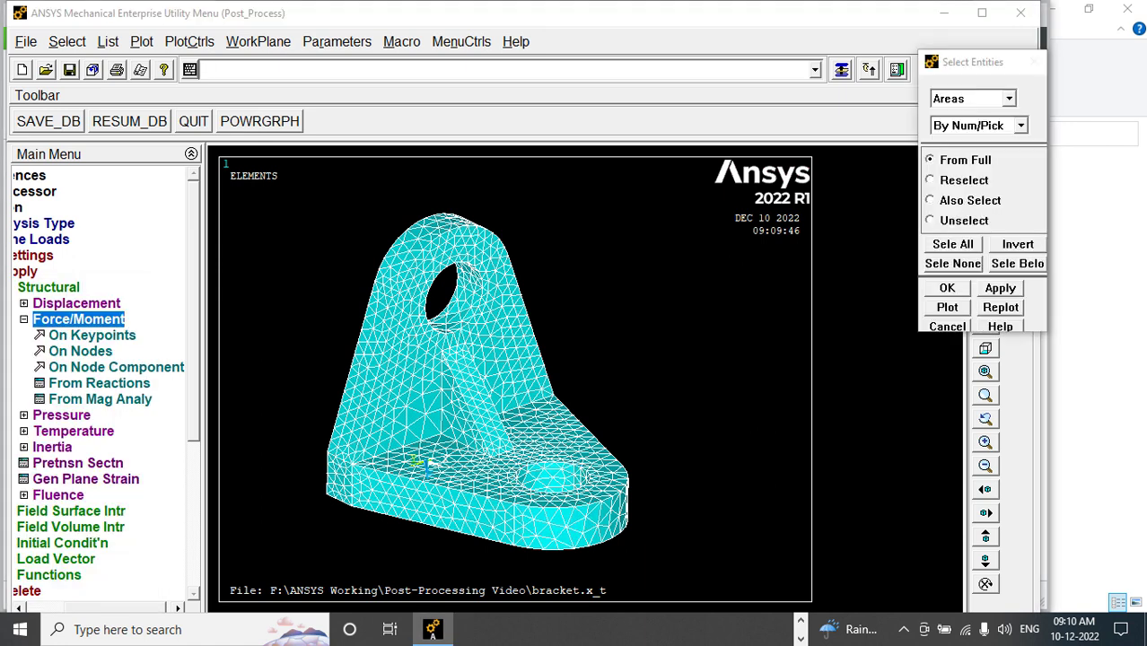
- Reselect the nodes attached to all of the selected hole areas and plot them
left_click(973, 98)
left_click(972, 98)
left_click(973, 97)
key("Return")
key("Tab")
key("alt+Down")
key("Down")
key("Return")
left_click(965, 236)
left_click(962, 346)
left_click(1000, 454)
left_click(947, 474)
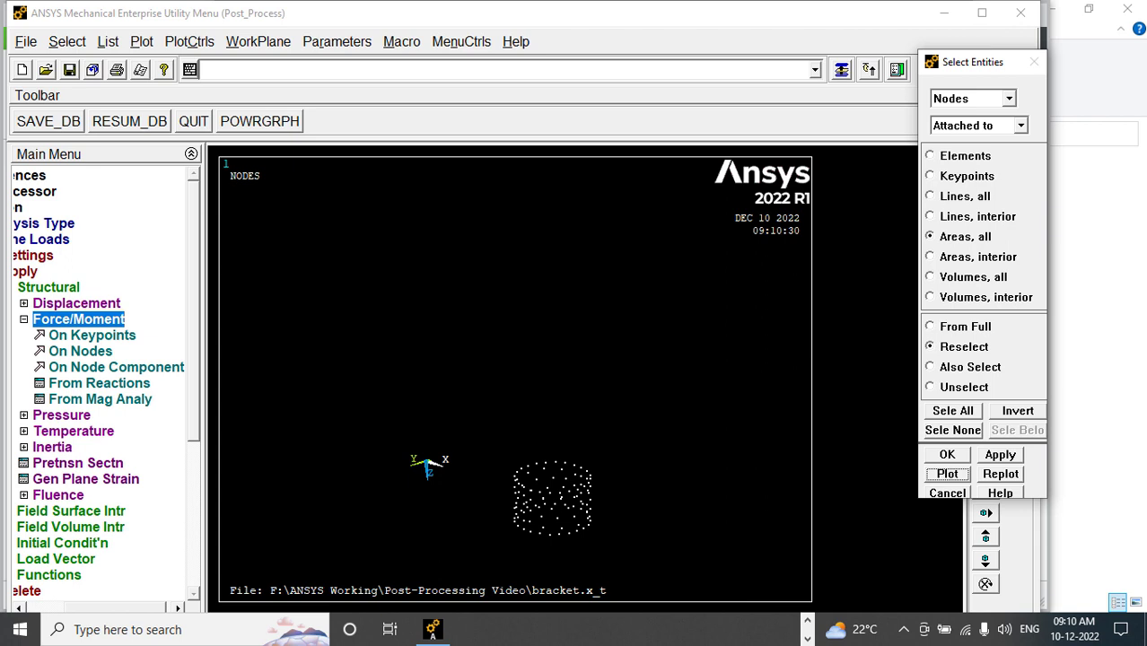
left_click(947, 454)
- Apply a constant FZ force of 50000/106 to all the plotted hole nodes and dismiss the warning
left_click(80, 351)
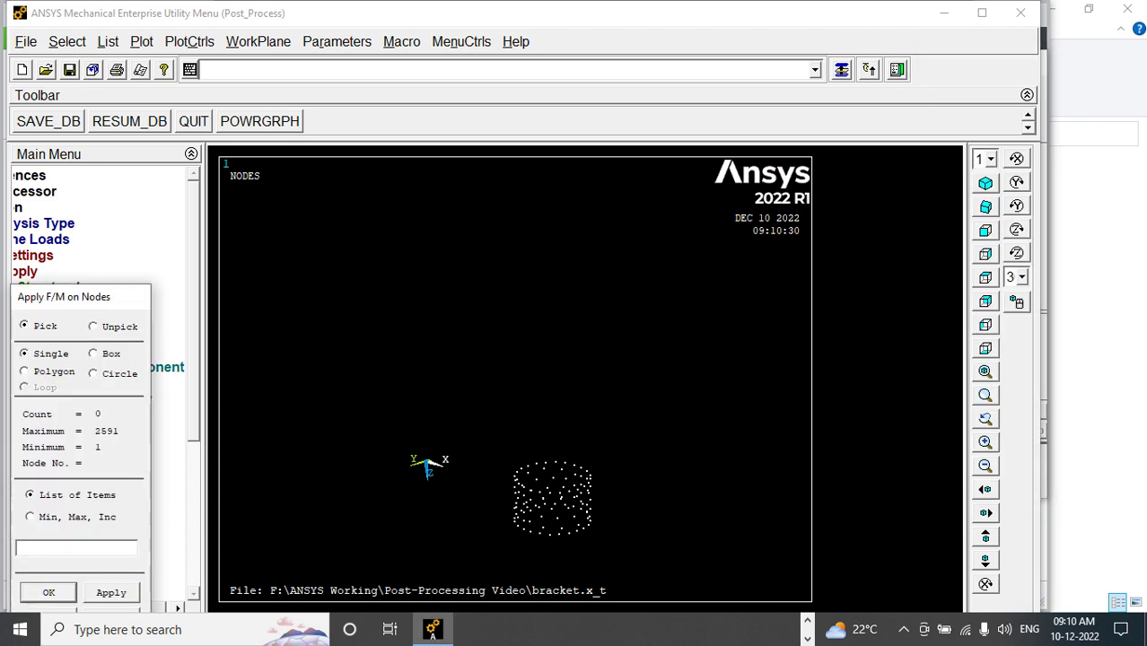
left_click_drag(465, 432, 659, 551)
left_click(48, 592)
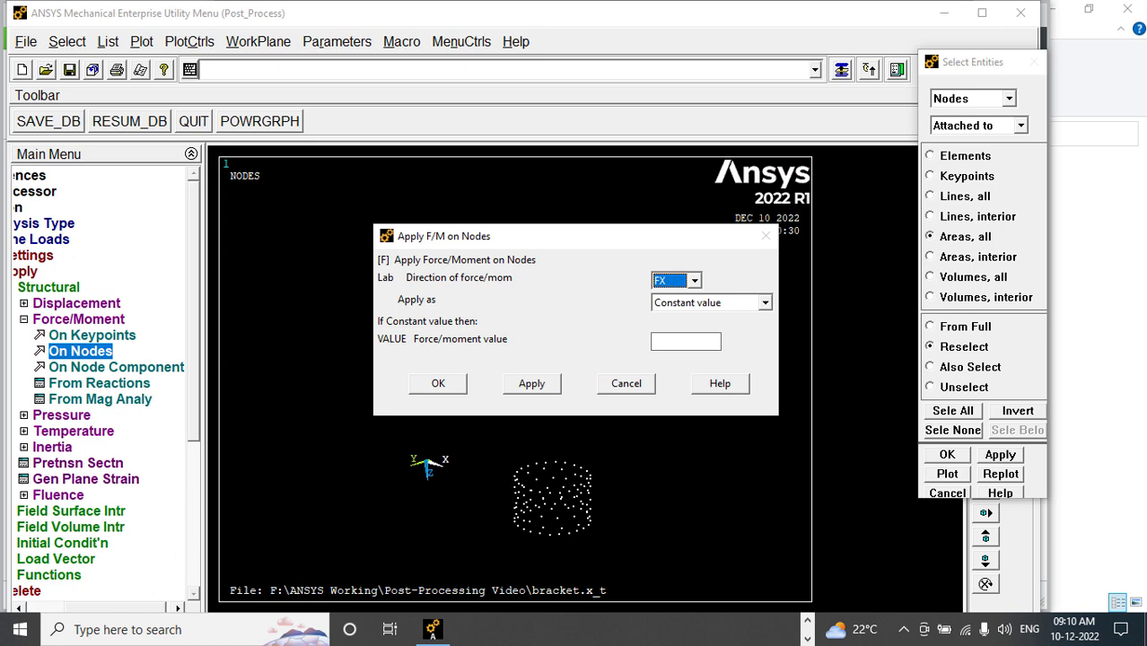
left_click(695, 280)
left_click(675, 322)
left_click(684, 341)
type("50000/106")
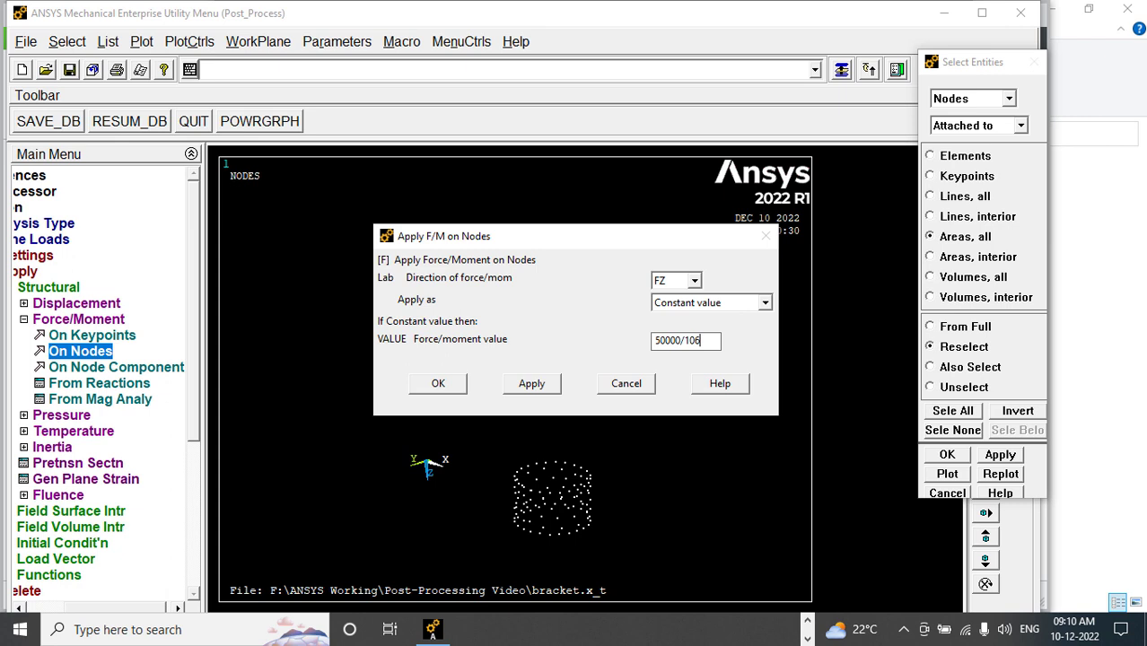
key("Return")
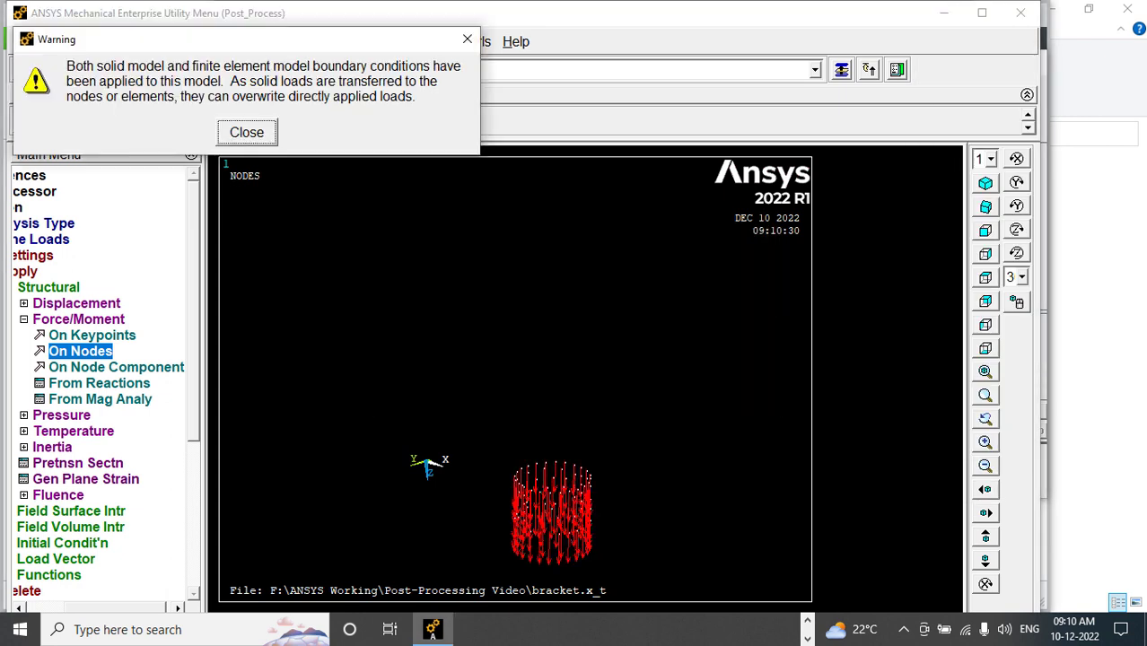
key("Return")
- Try to solve the current load step with only the hole nodes selected, accepting the model check
left_click(78, 318)
key("Left")
key("Left")
key("Left")
key("Left")
key("Left")
key("Left")
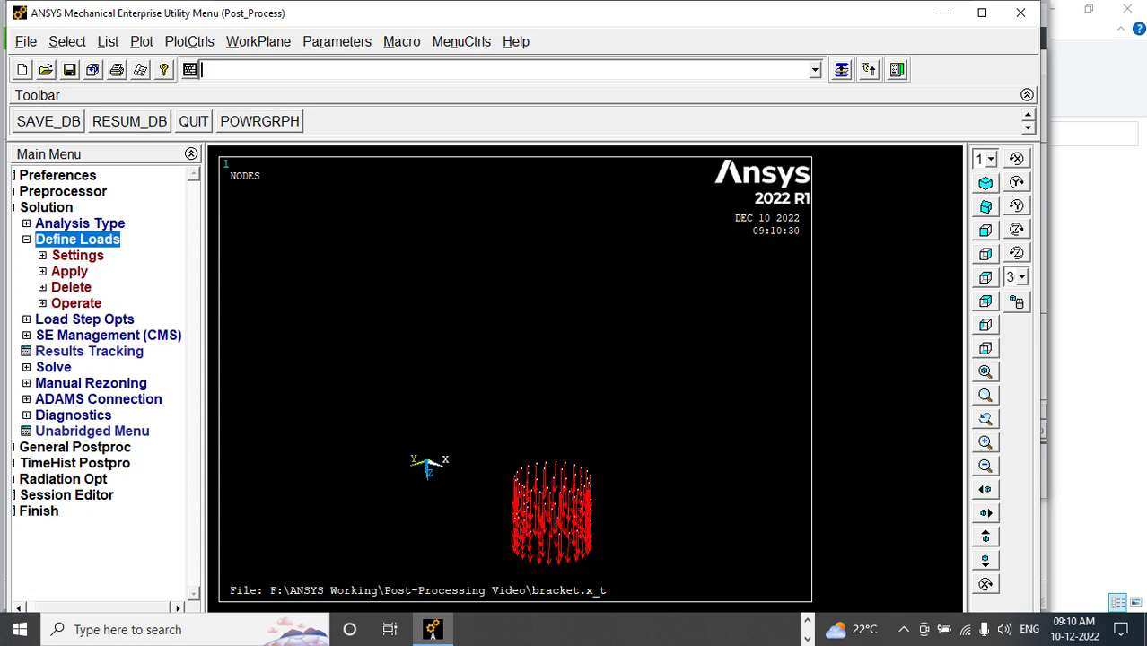
key("Down")
key("Down")
key("Down")
key("Down")
key("Right")
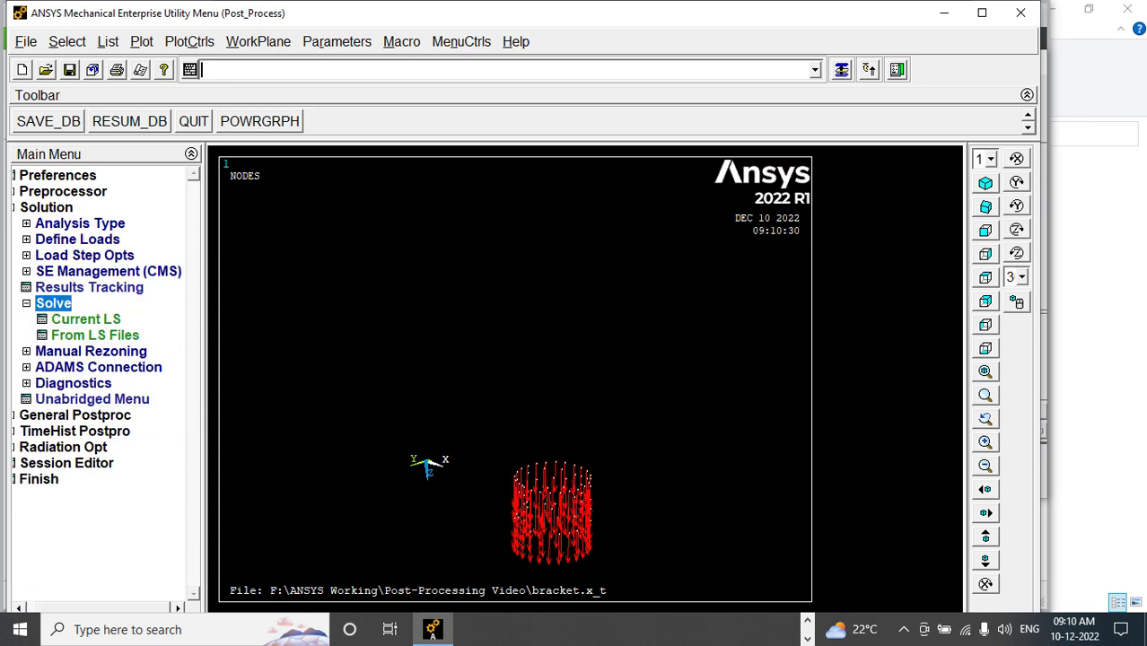
key("Tab")
left_click(85, 318)
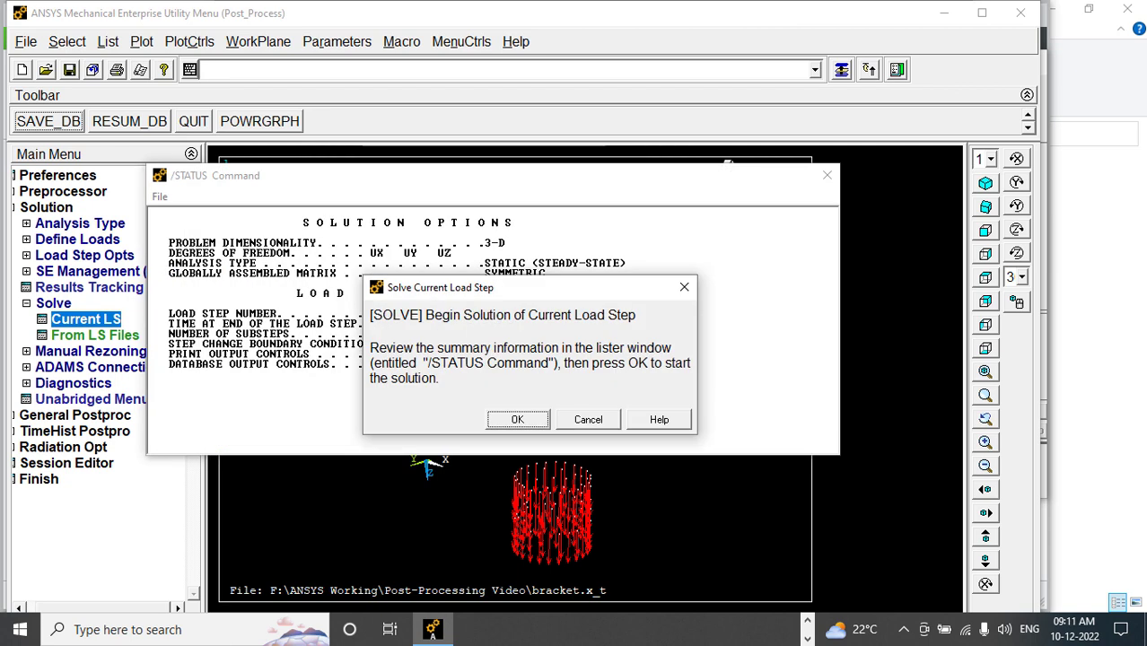
left_click(826, 175)
left_click(517, 419)
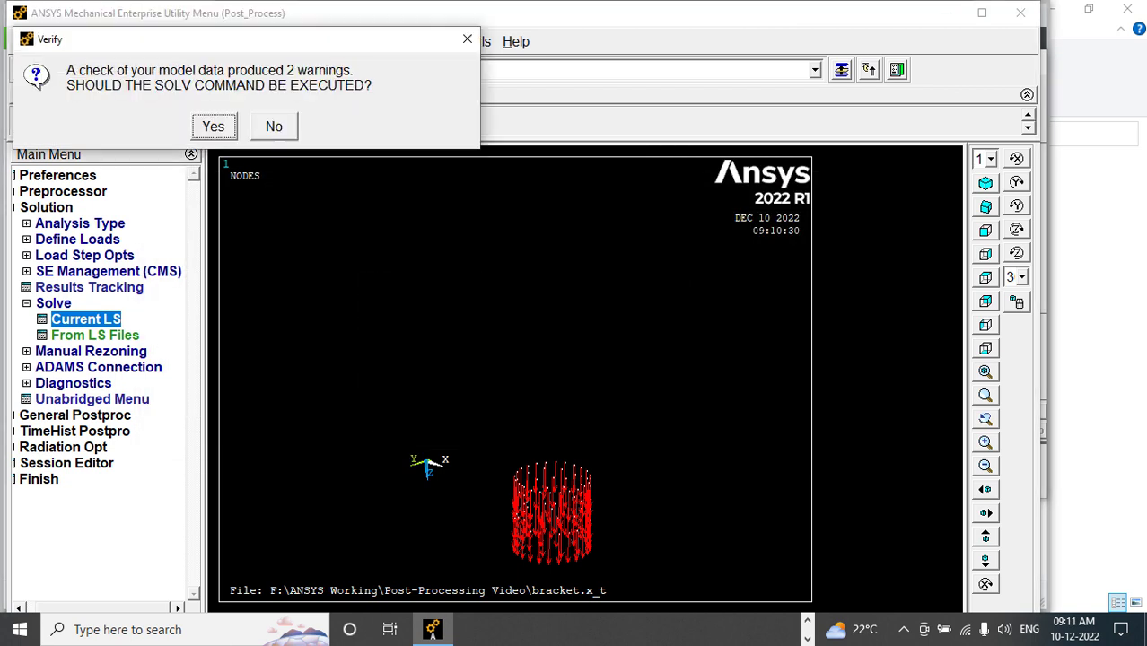
key("Return")
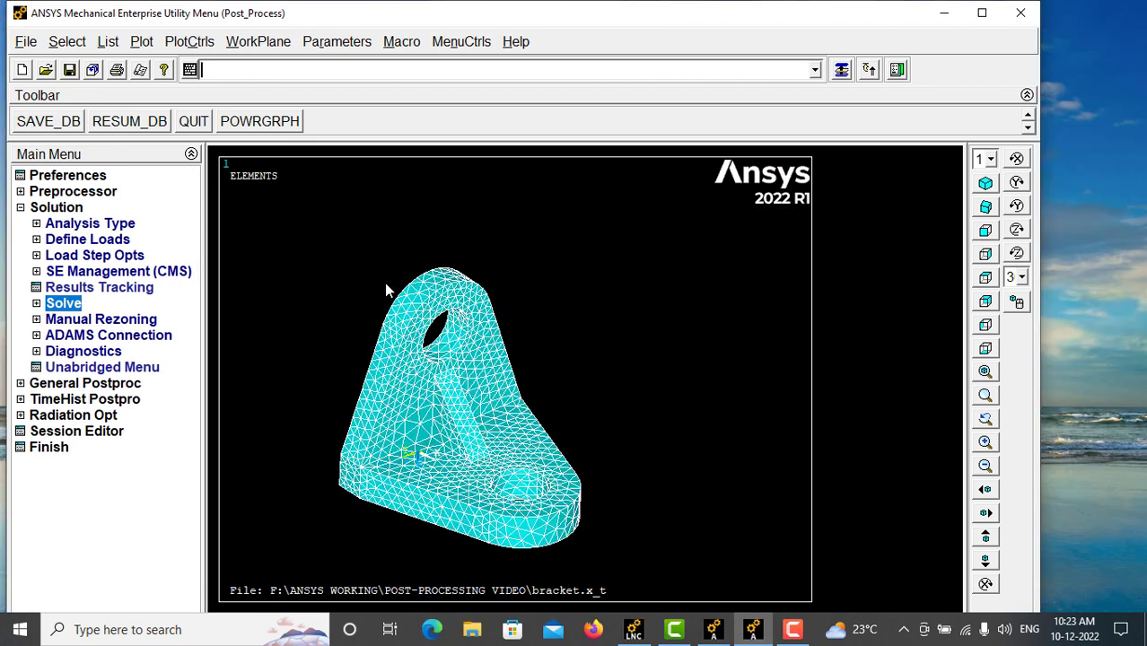
- Select everything in the model and solve the current load step, accepting the model check
left_click(67, 41)
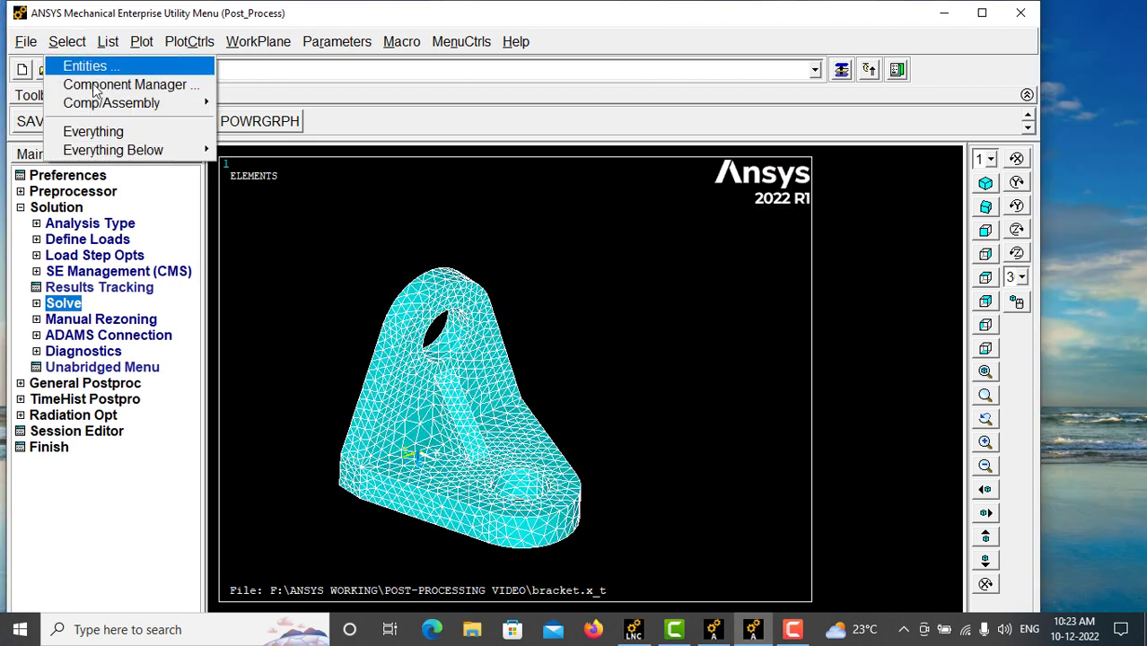
left_click(94, 132)
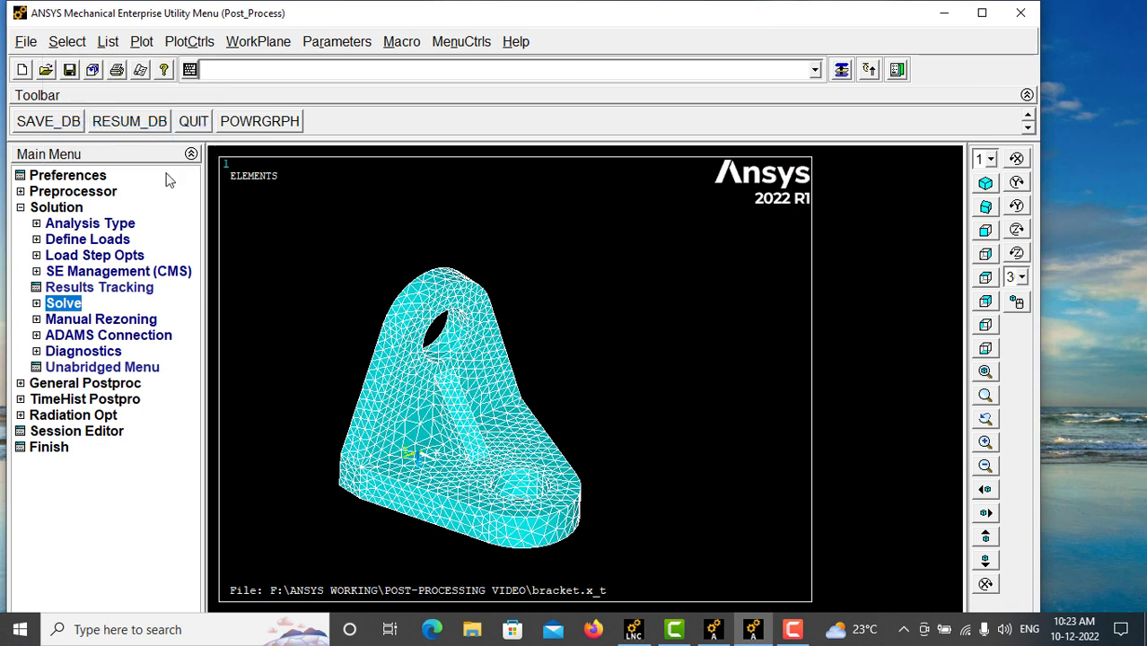
left_click(67, 307)
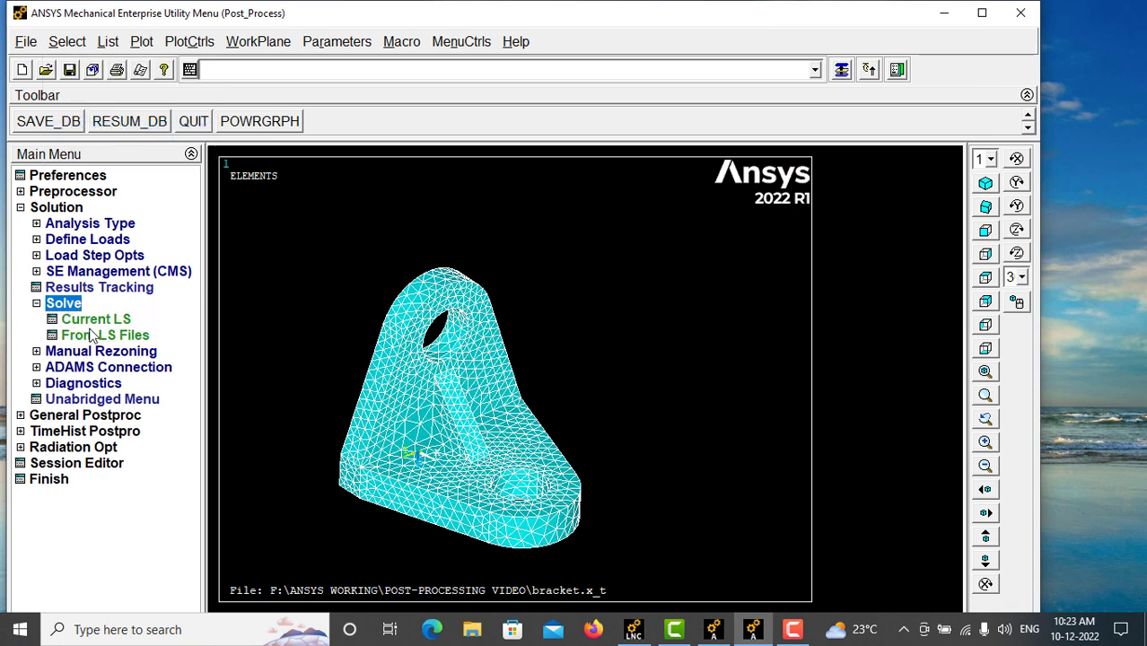
left_click(95, 319)
left_click(827, 176)
left_click(517, 419)
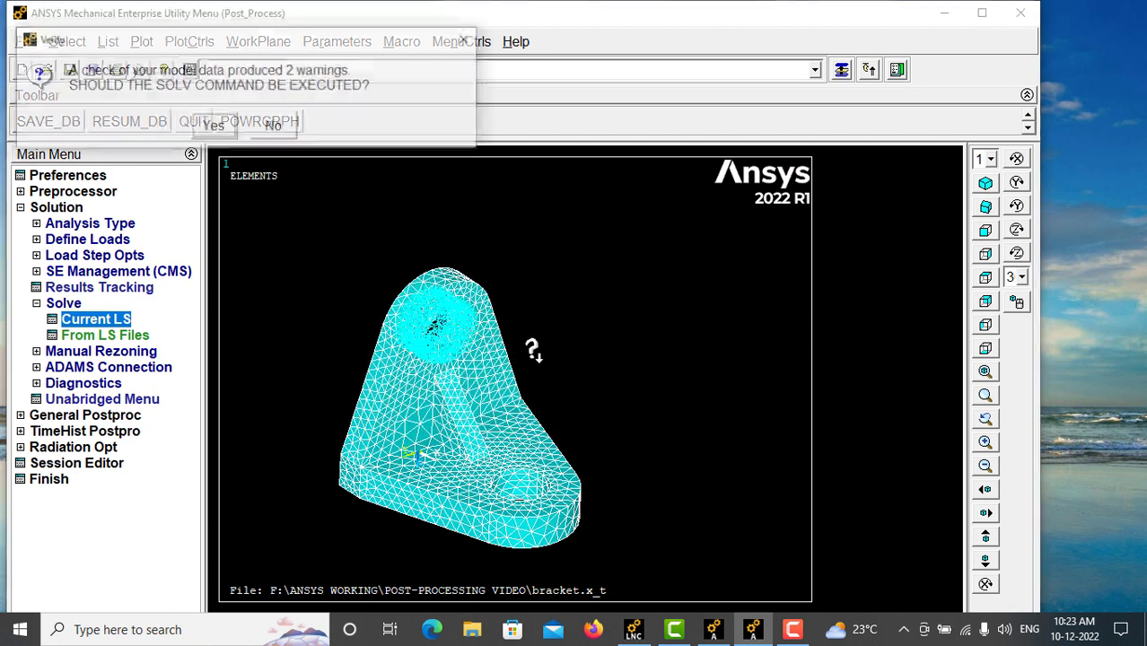
left_click(216, 128)
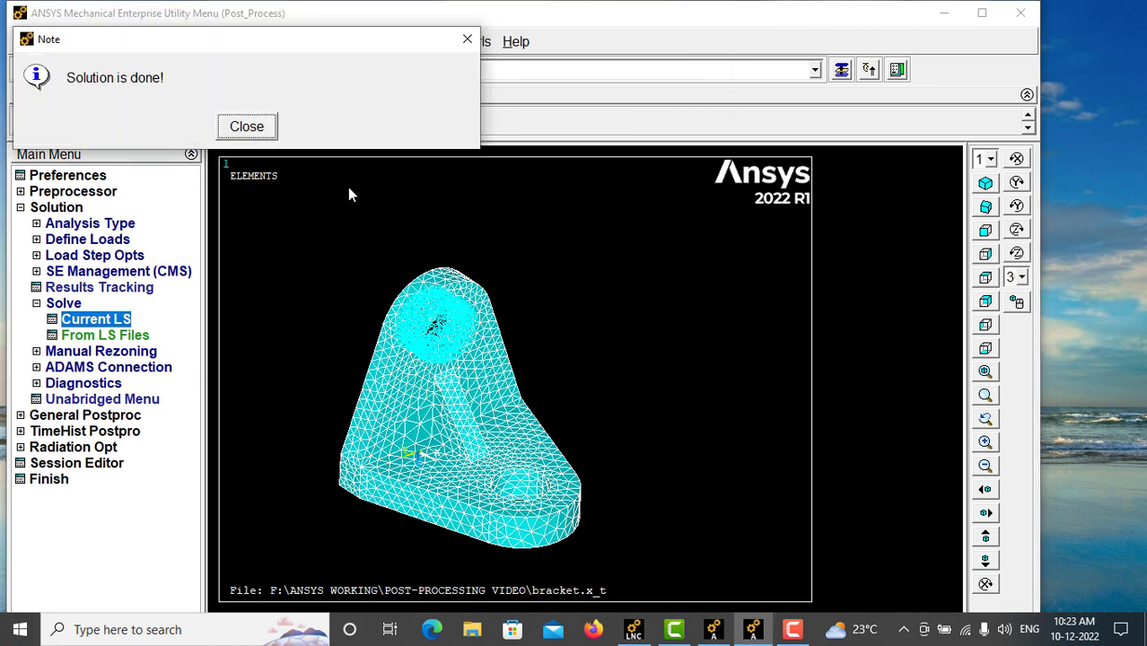
left_click(251, 127)
left_click(789, 628)
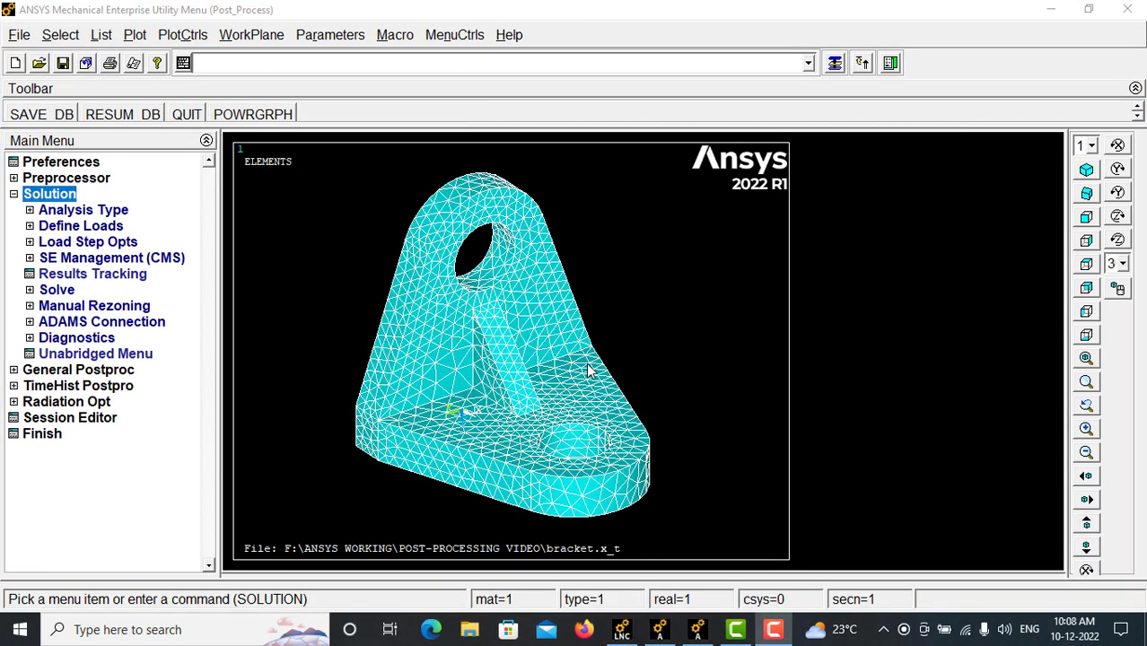
- Read the last result set in the general postprocessor
left_click(64, 194)
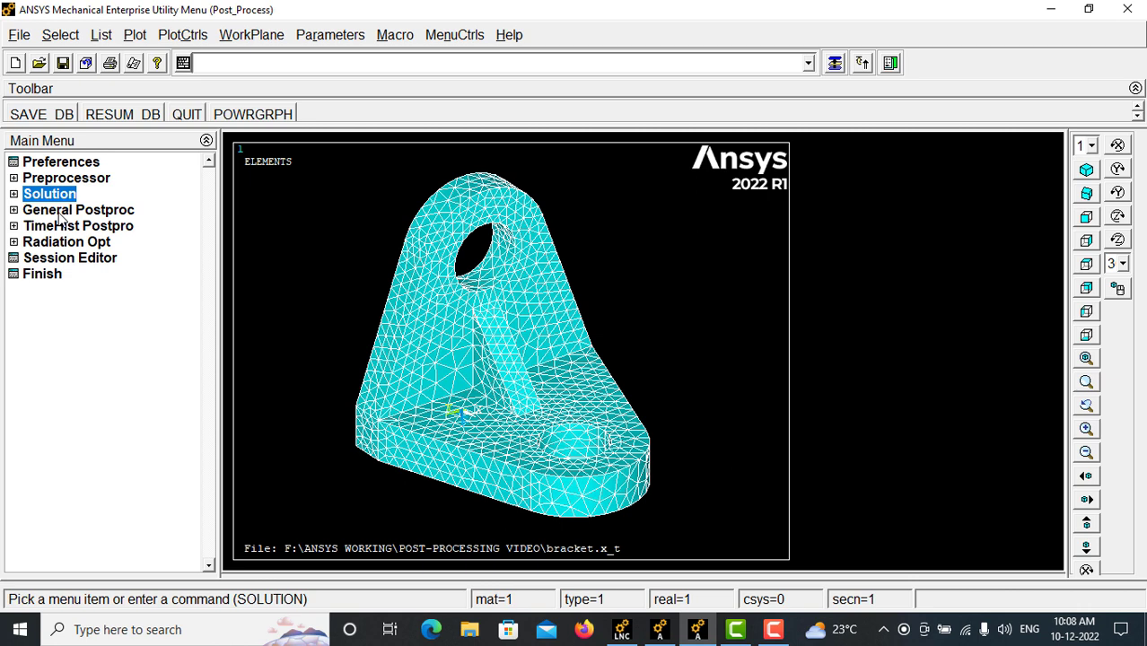
left_click(61, 210)
left_click(72, 258)
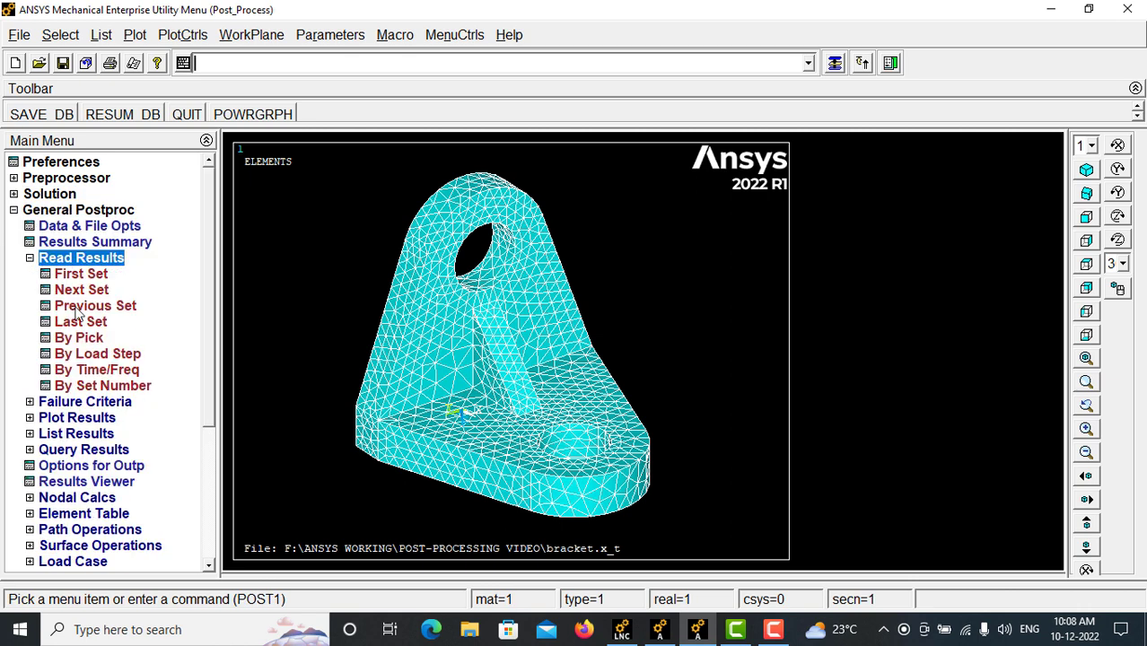
left_click(88, 324)
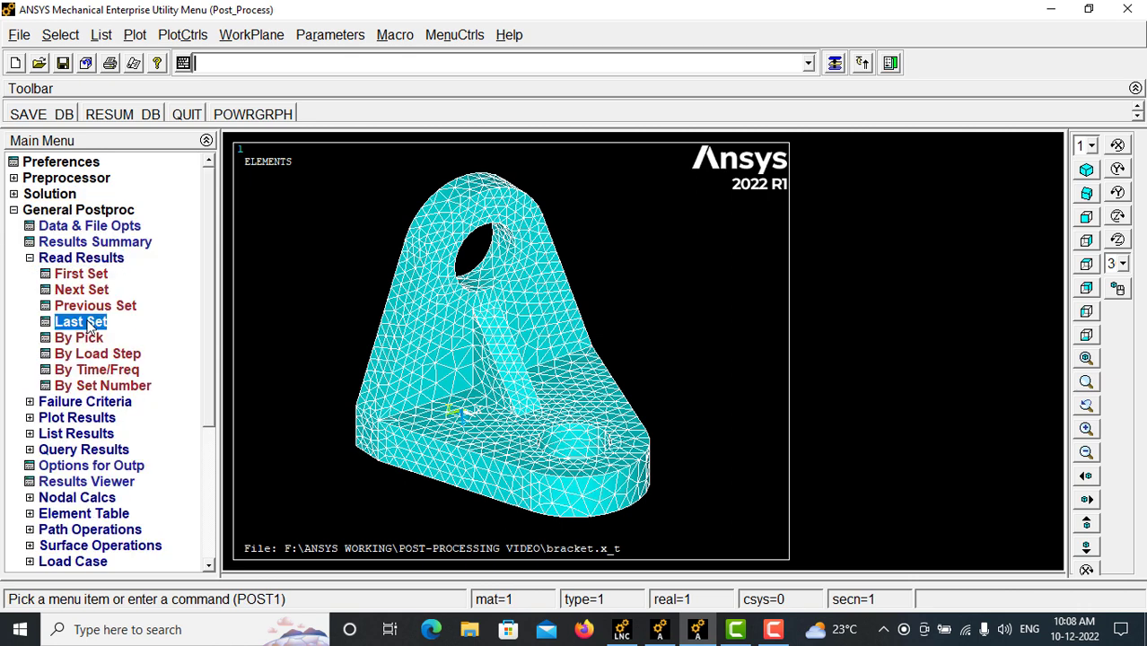
- Plot the nodal solution contour of the displacement vector sum with the deformed shape only
left_click(94, 259)
left_click(83, 290)
left_click(85, 323)
left_click(105, 337)
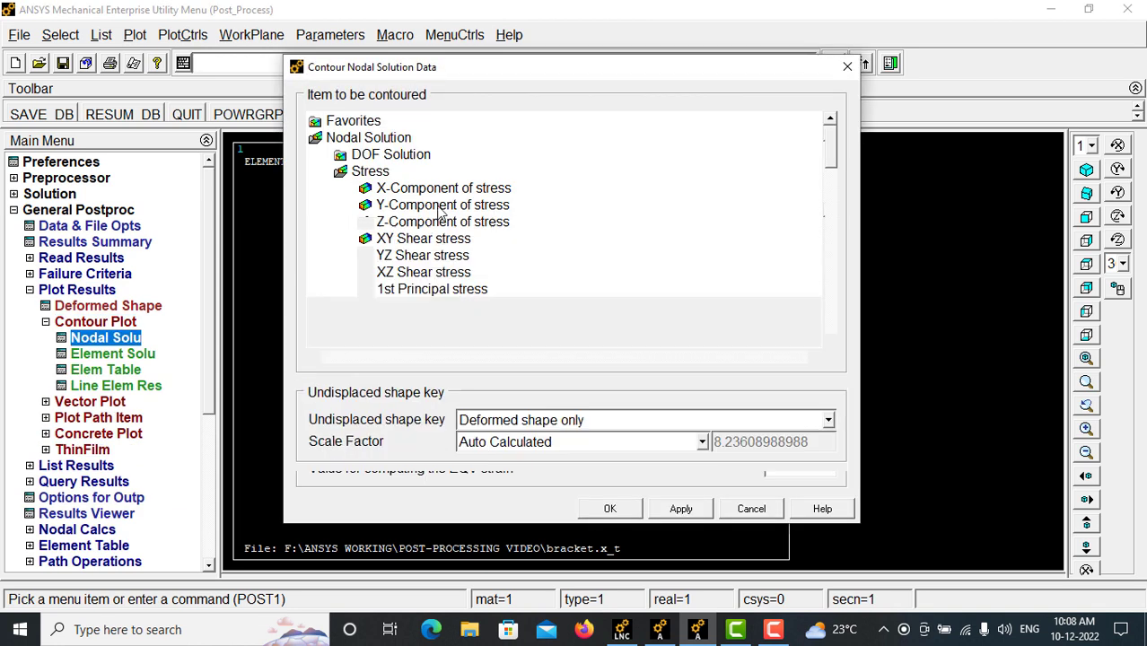
left_click(399, 156)
left_click(422, 225)
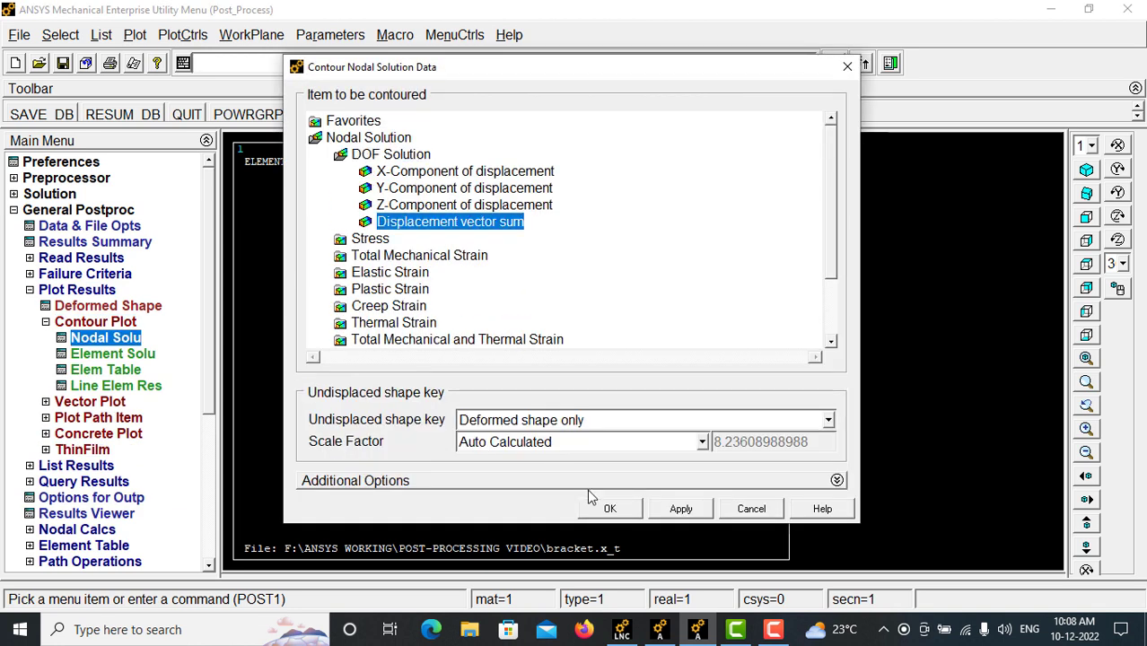
left_click(609, 509)
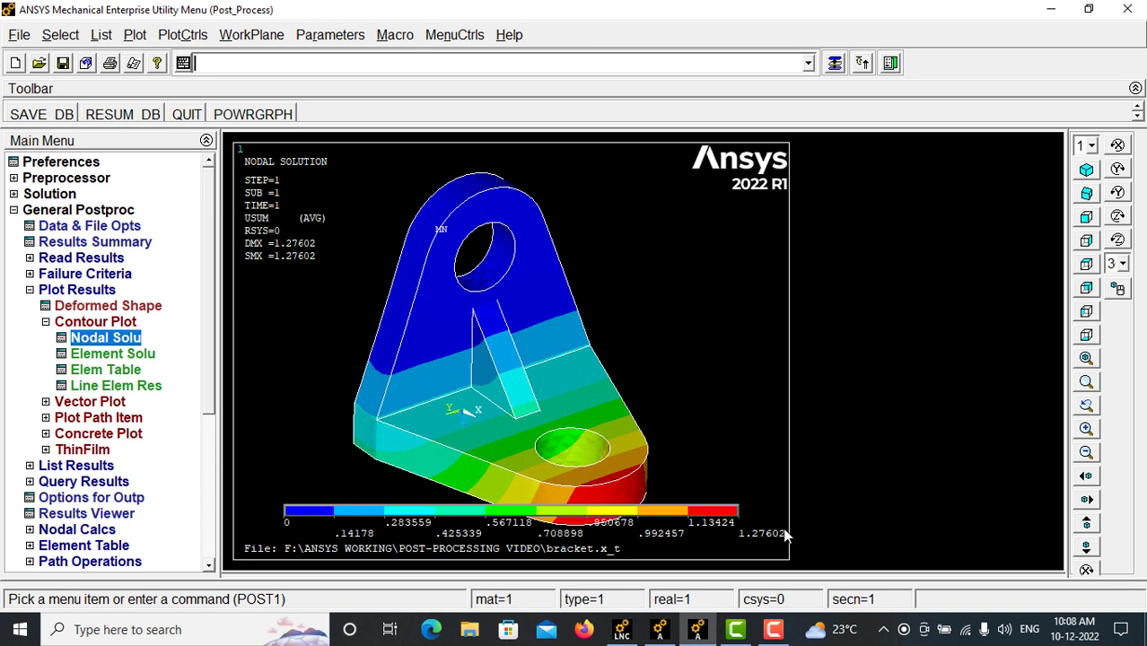
- Plot the nodal solution contour of the von Mises stress with the deformed shape only
left_click(120, 341)
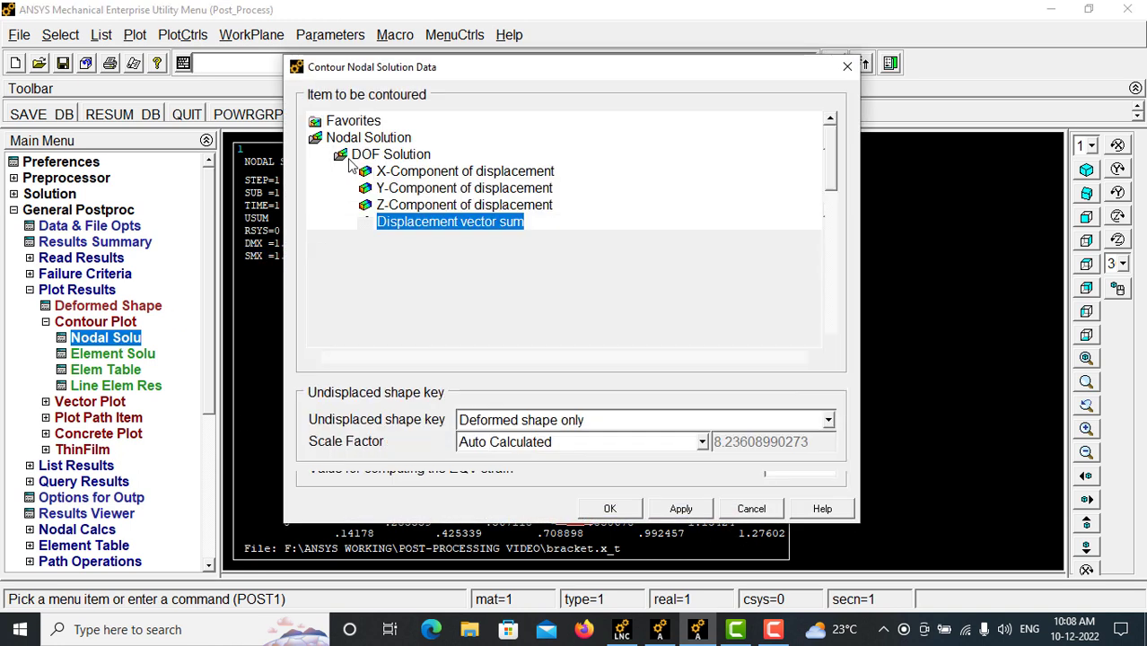
left_click(385, 154)
left_click(370, 187)
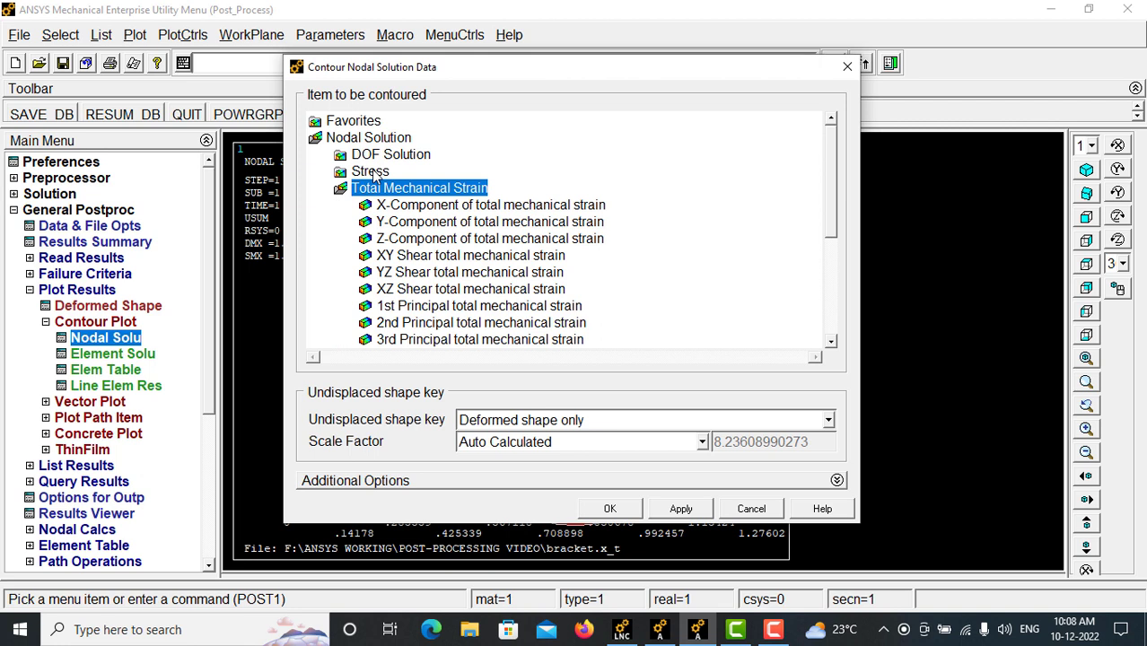
left_click(376, 171)
left_click_drag(829, 213, 829, 246)
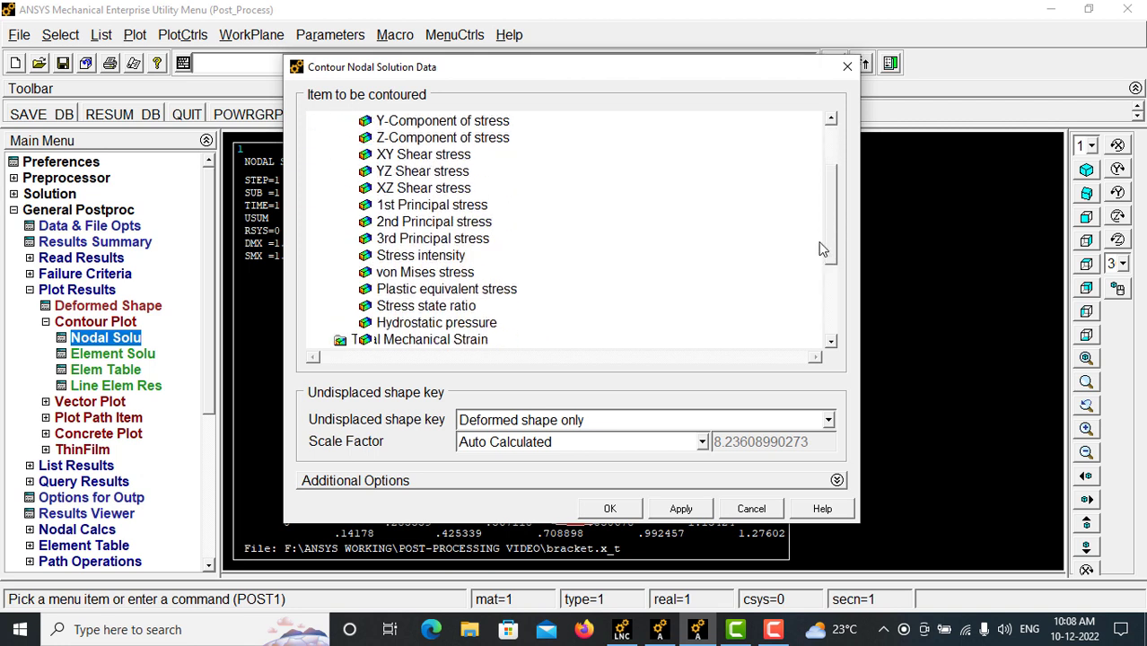
left_click(453, 269)
left_click(609, 508)
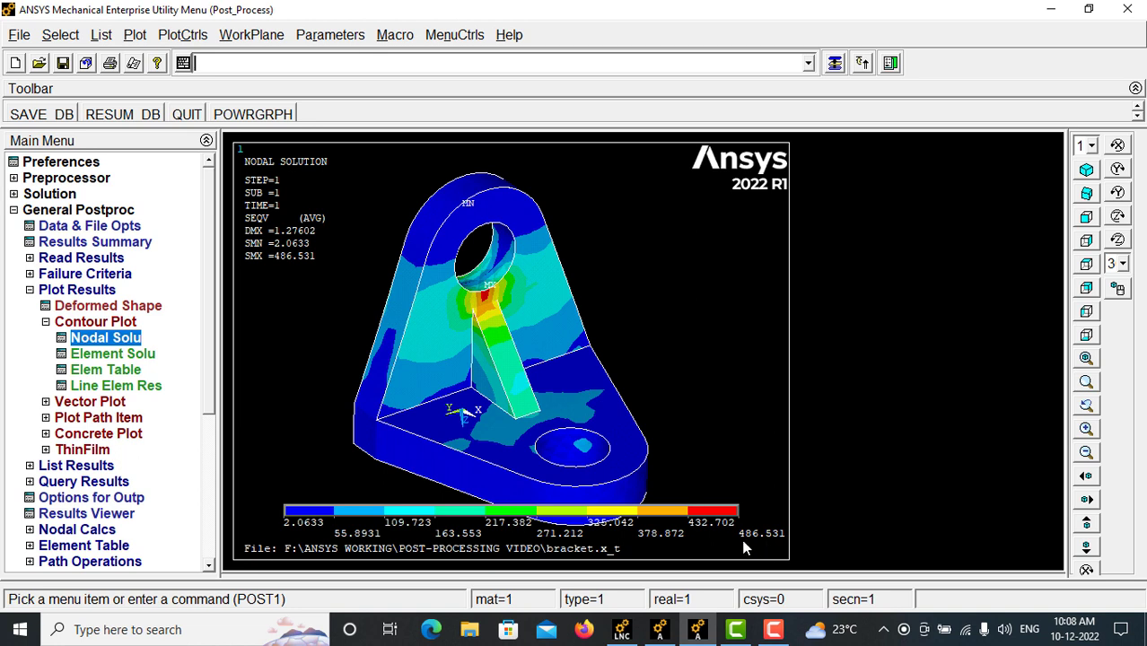
- Turn PowerGraphics off and replot the von Mises contour so that nodal results can be queried
double_click(110, 323)
left_click(92, 292)
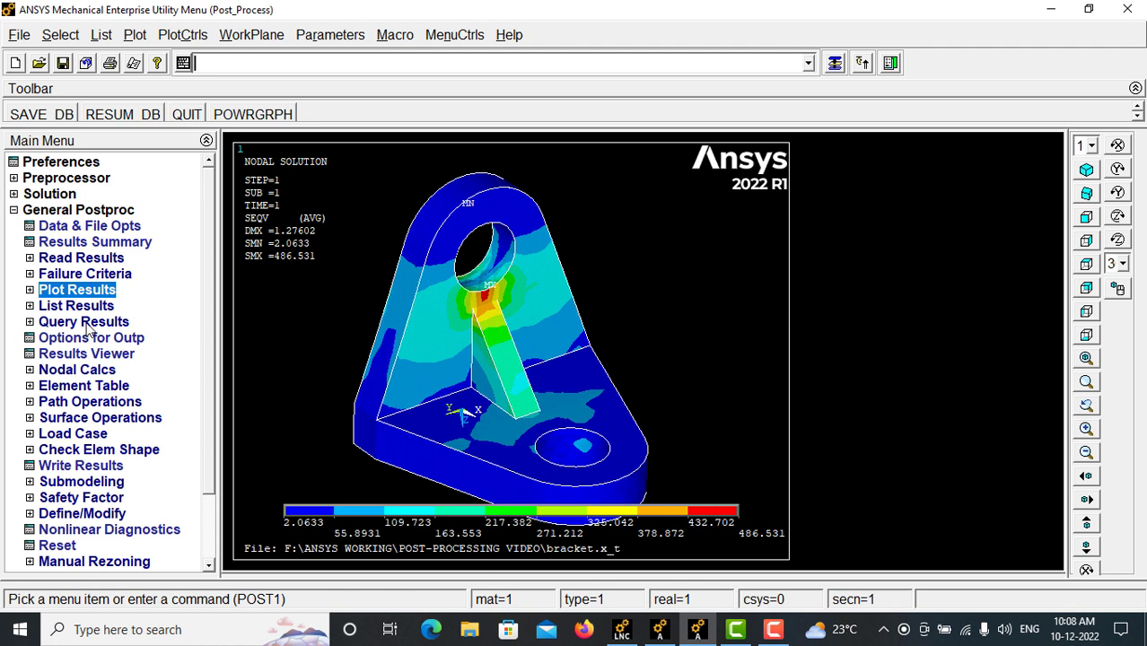
left_click(86, 323)
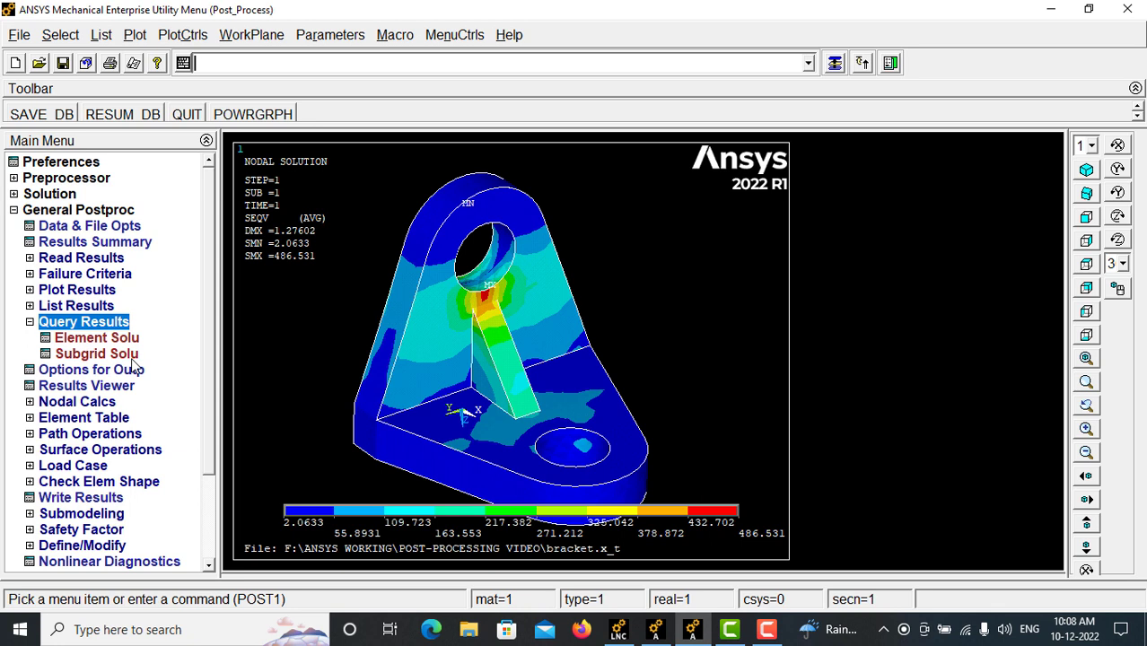
left_click_drag(254, 128, 256, 144)
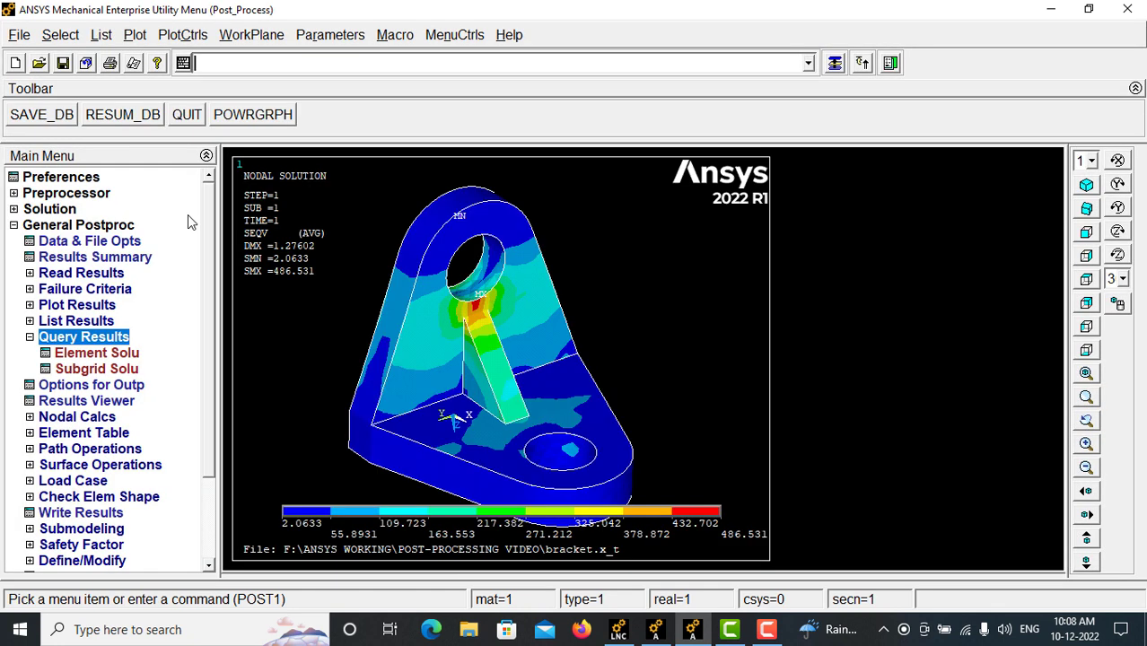
left_click(260, 114)
left_click(686, 291)
left_click(490, 370)
right_click(591, 278)
left_click(610, 289)
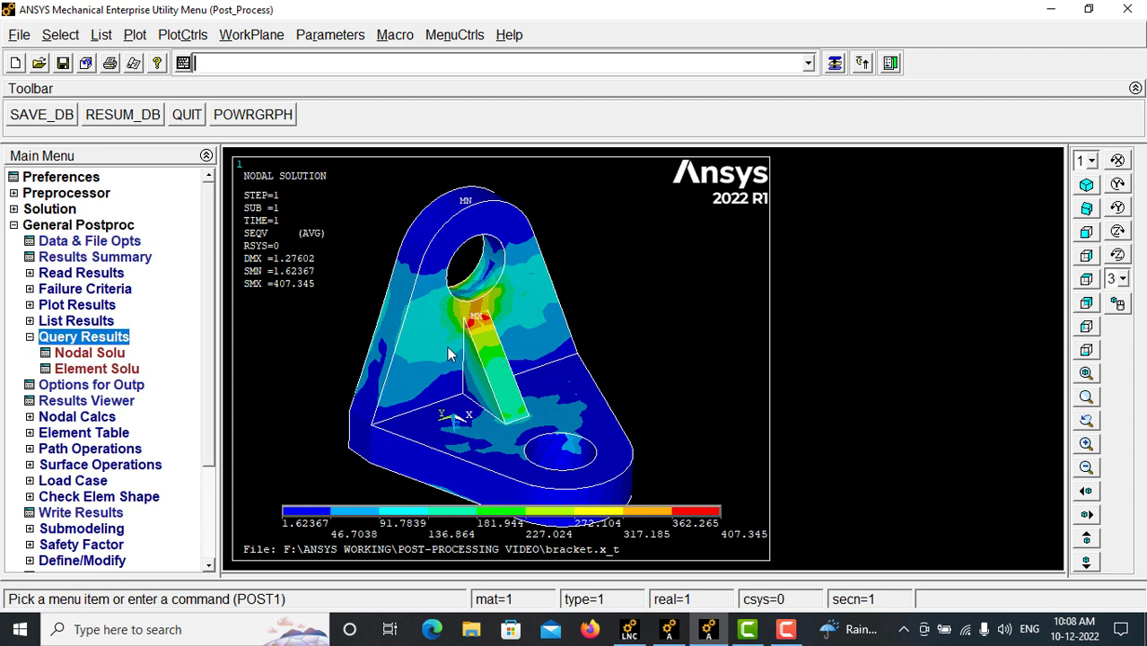
- Query the nodal von Mises stress at its maximum, generating a 3D annotation for the result
left_click(91, 354)
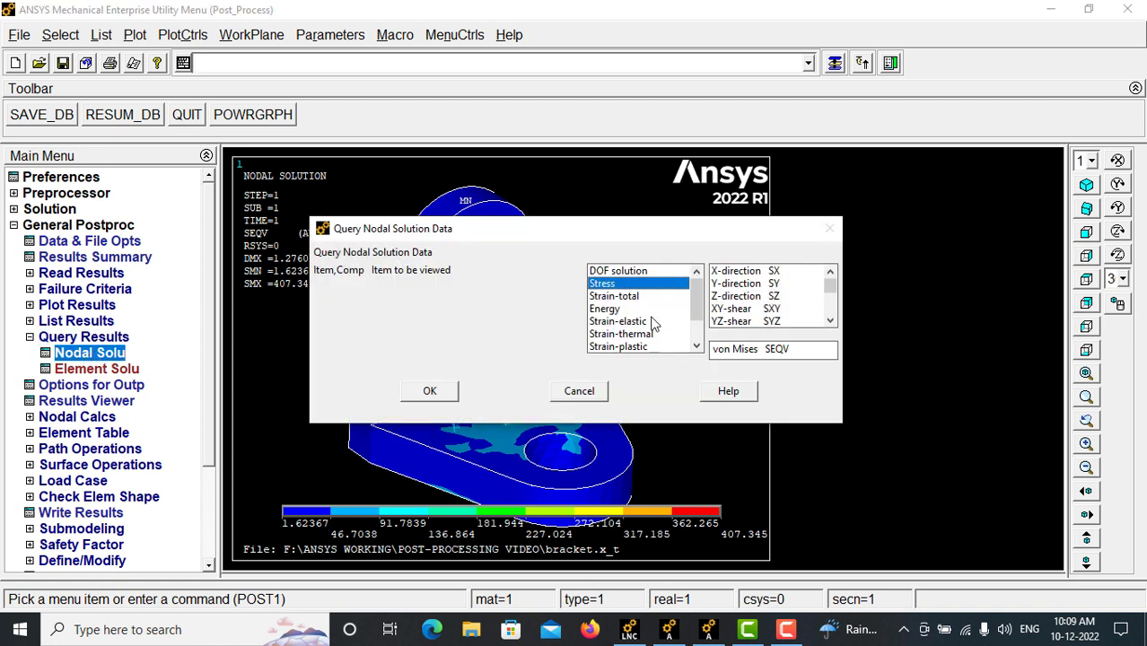
scroll(835, 314, "down", 3)
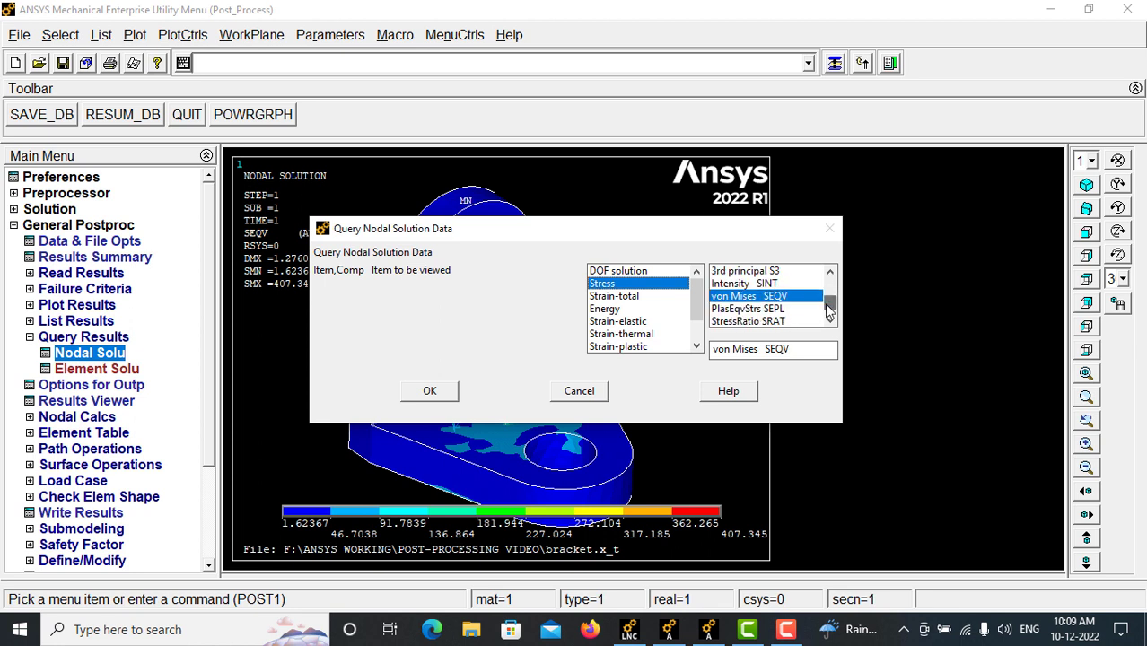
left_click(430, 390)
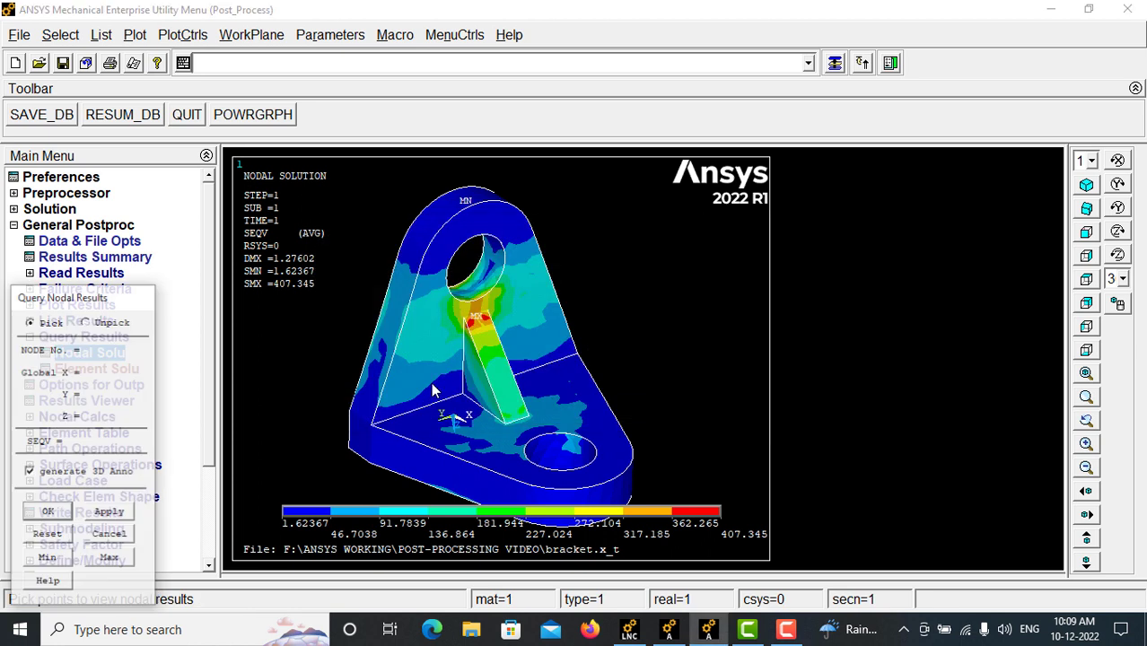
left_click_drag(104, 300, 121, 214)
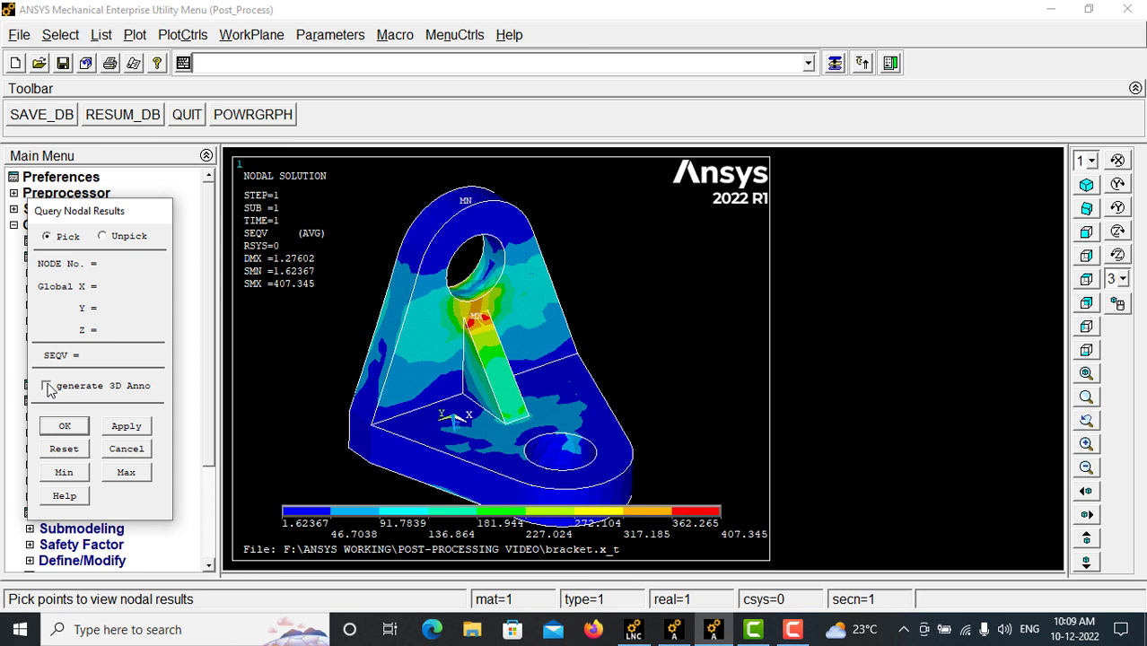
left_click(46, 386)
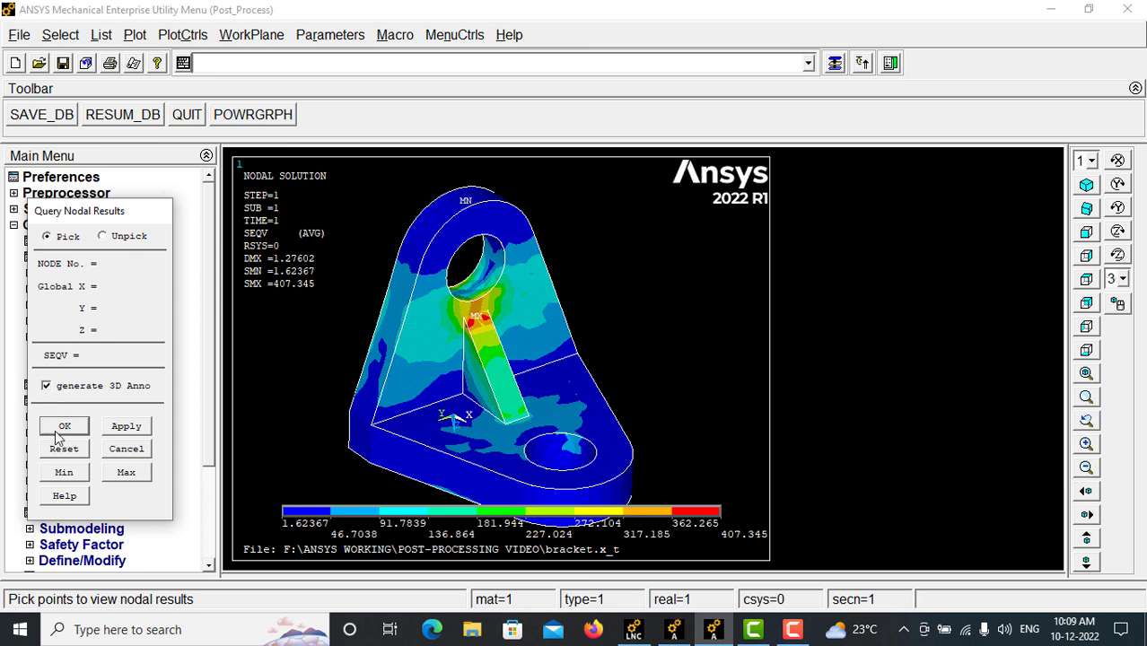
left_click(131, 475)
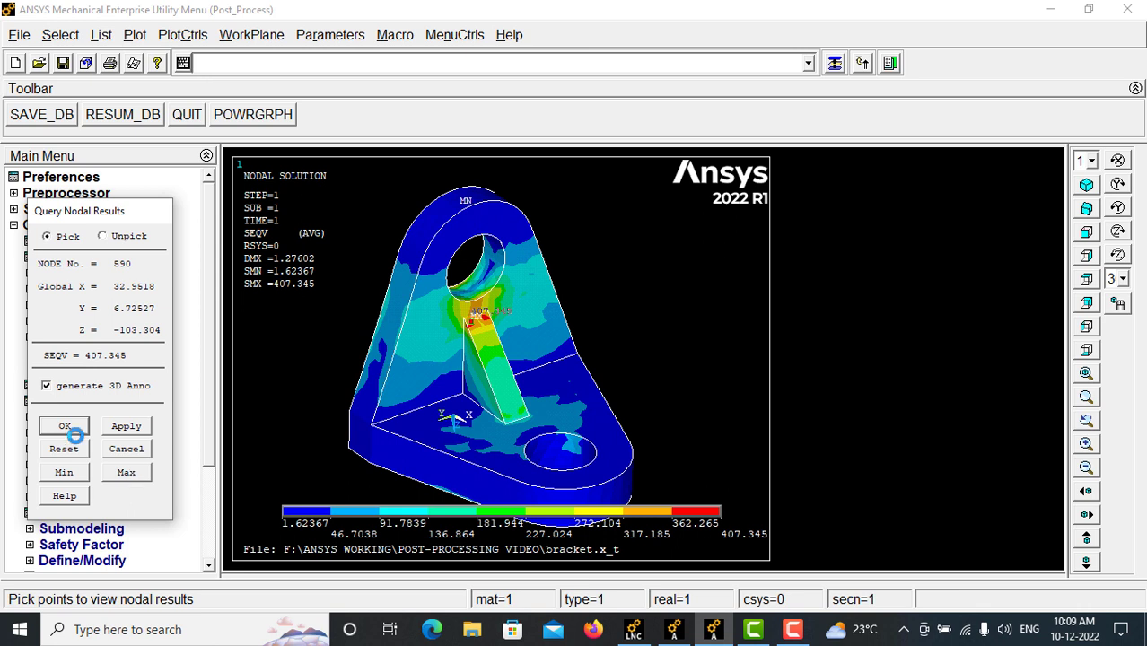
left_click(75, 430)
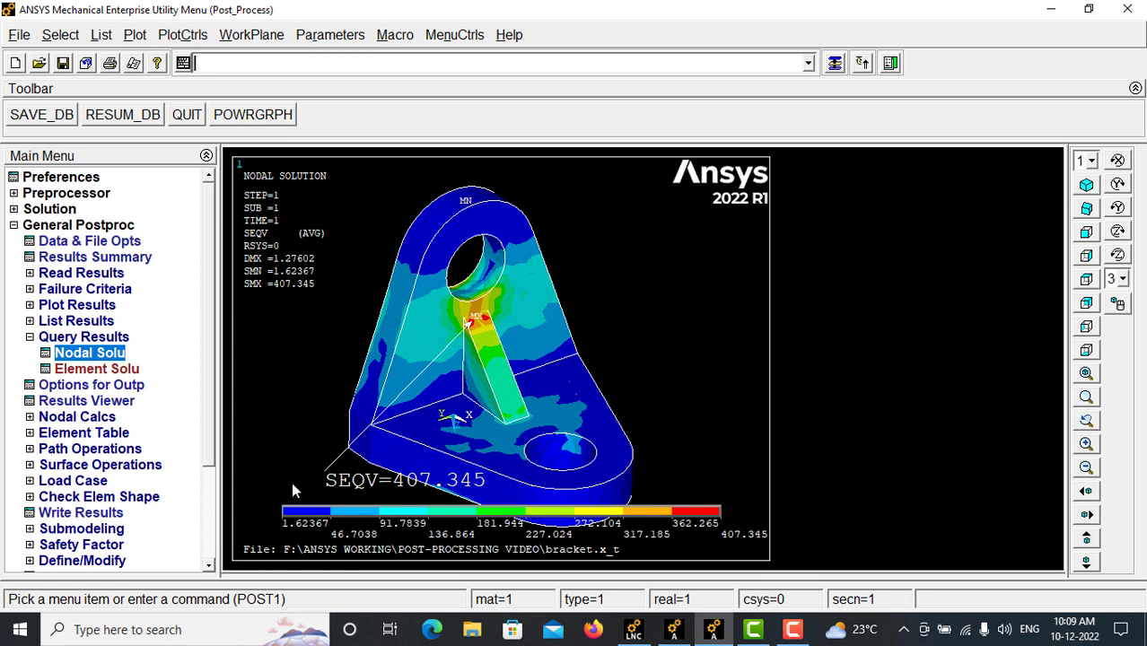
- Move the 3D annotation of the maximum stress into the empty area beside the bracket's upper hole and refit the plot
left_click(188, 35)
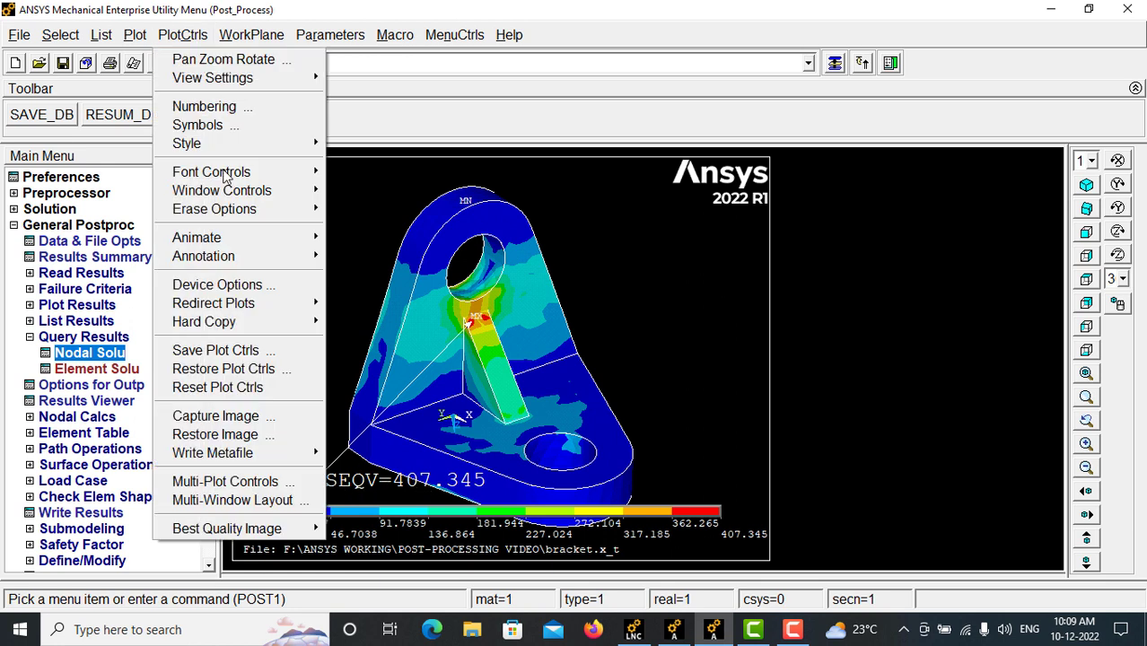
mouse_move(227, 256)
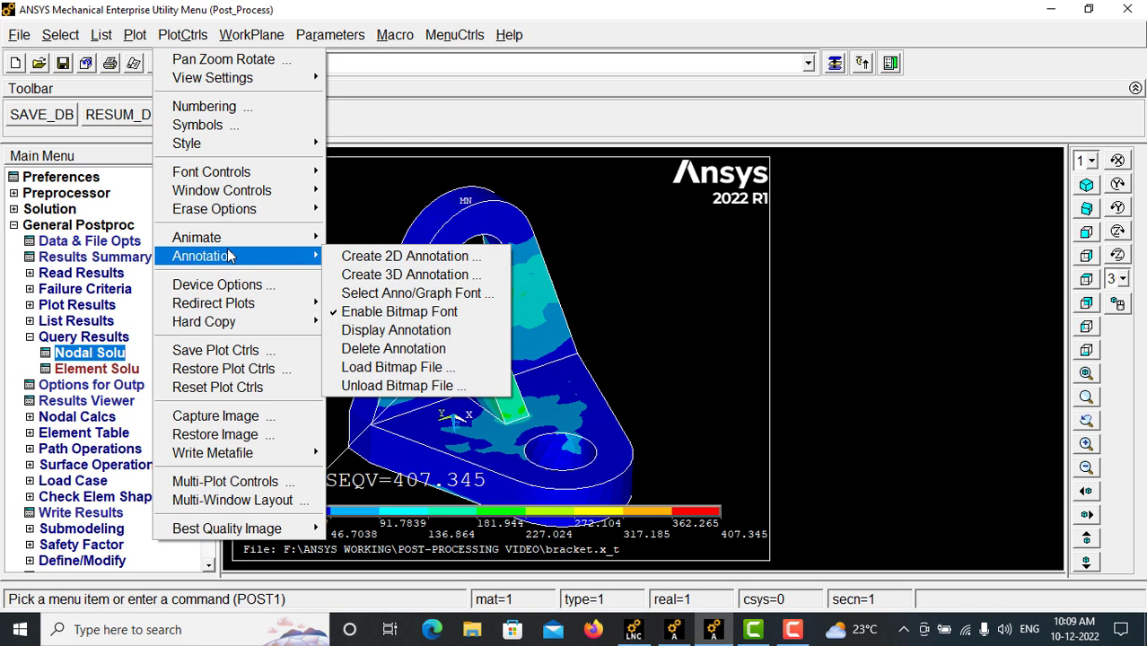
left_click(428, 274)
left_click(975, 71)
left_click(969, 90)
left_click(978, 72)
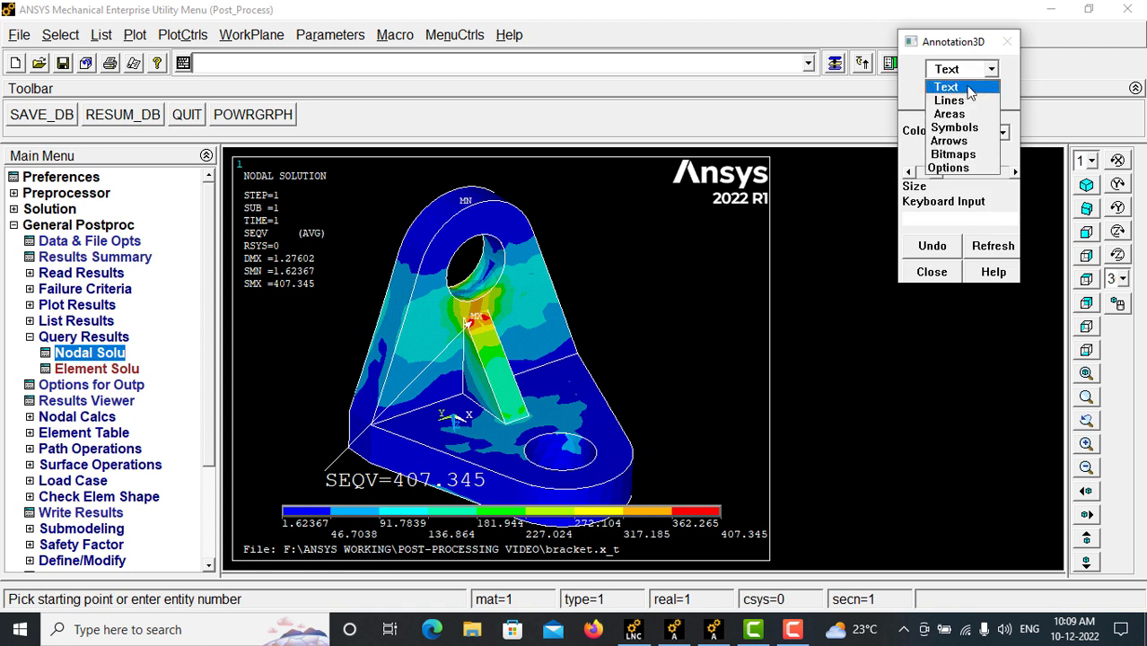
left_click(966, 89)
left_click(975, 70)
left_click(960, 169)
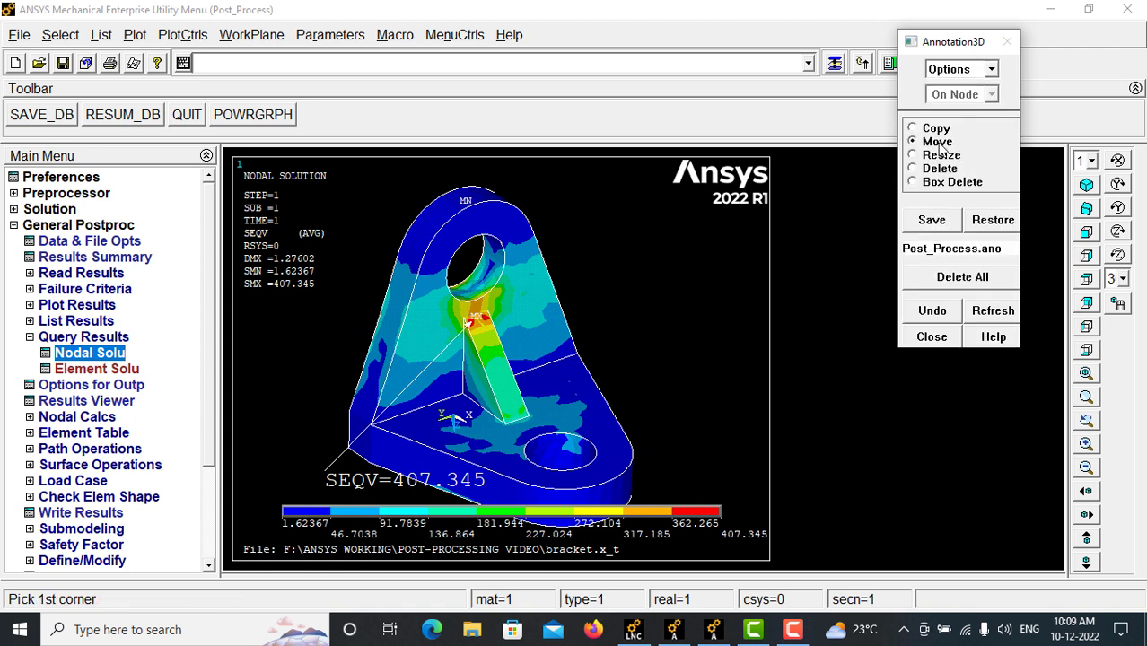
left_click(308, 457)
left_click(511, 492)
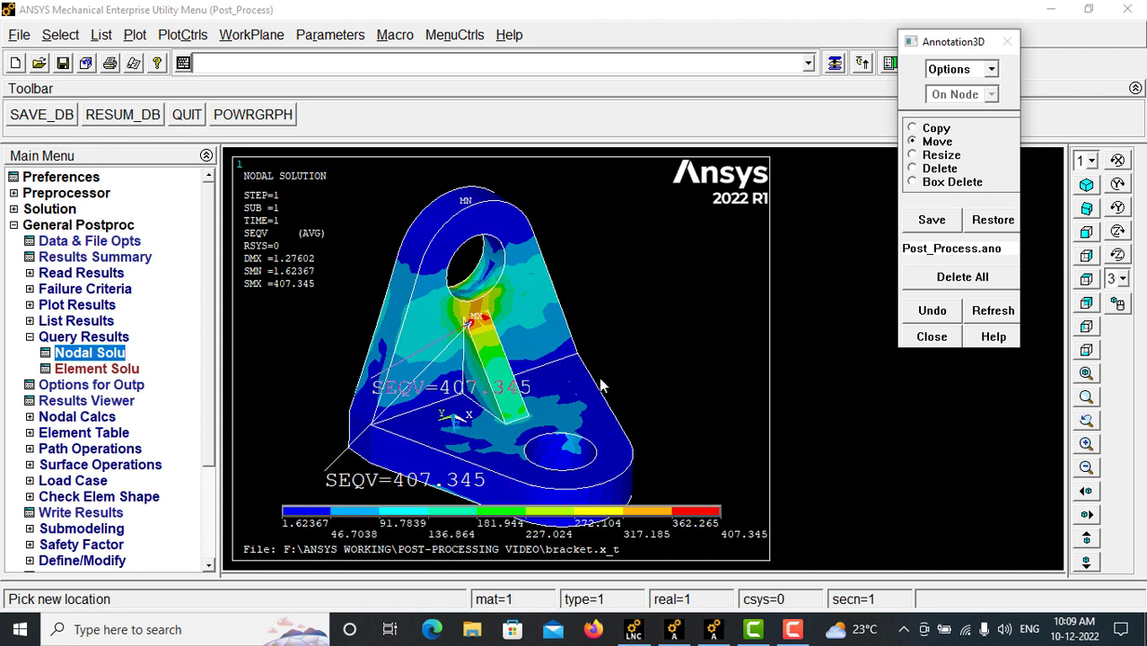
left_click(773, 246)
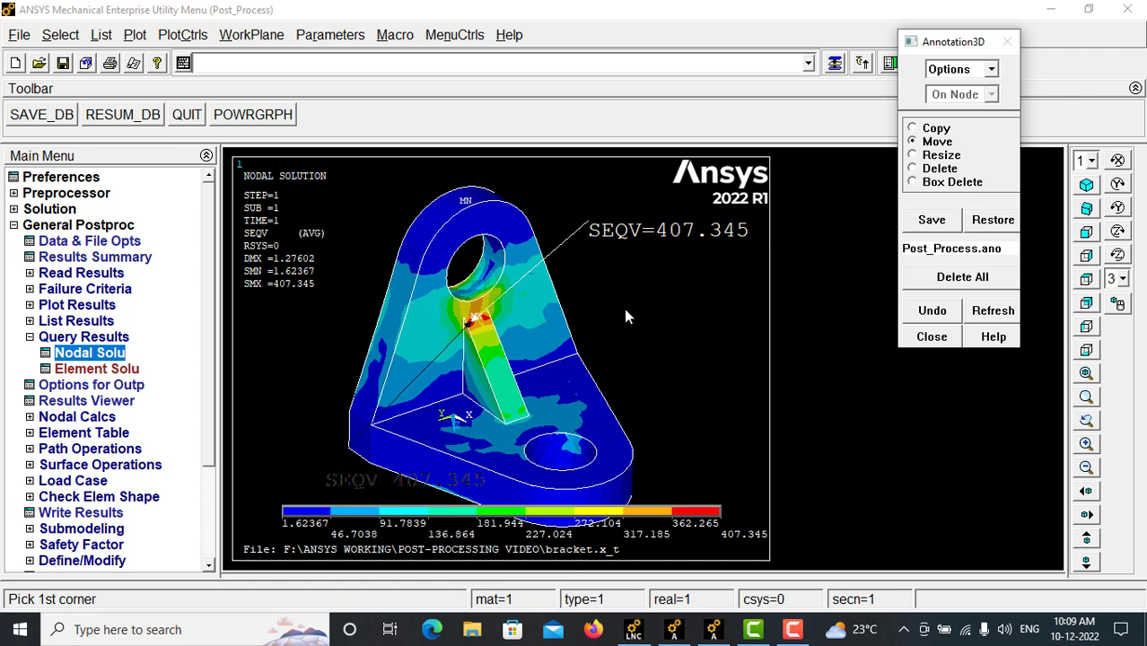
left_click(1085, 396)
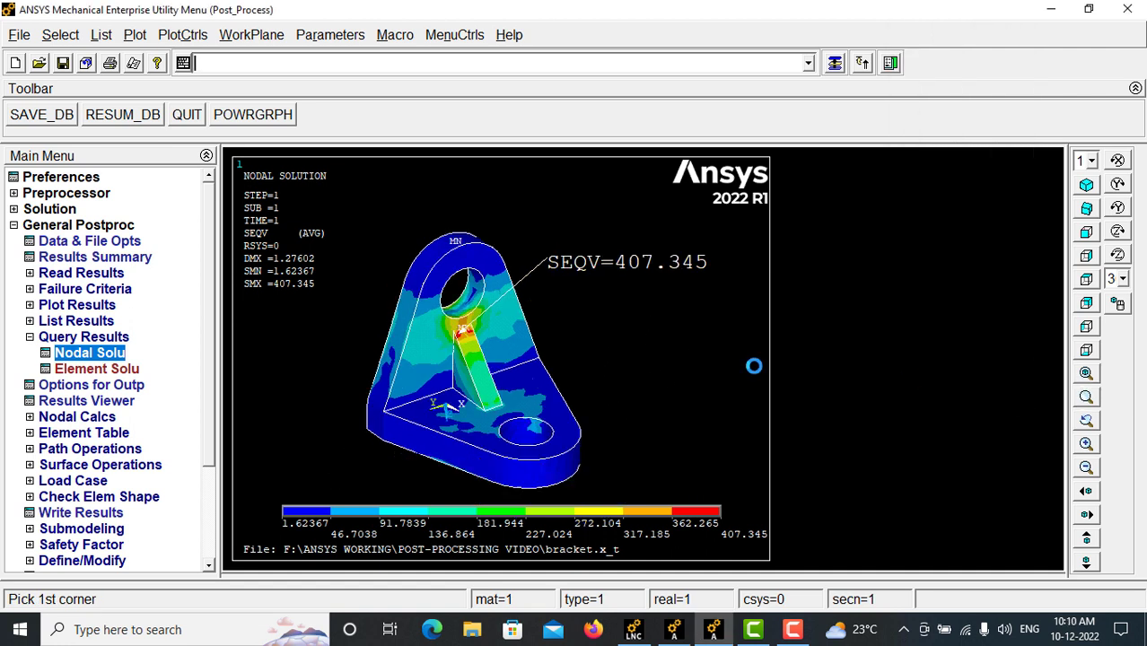
- Reduce the 3D annotation text size and add the text "Bracket Analysis" on a node at the bracket's upper edge
left_click(835, 65)
left_click(960, 69)
left_click(951, 88)
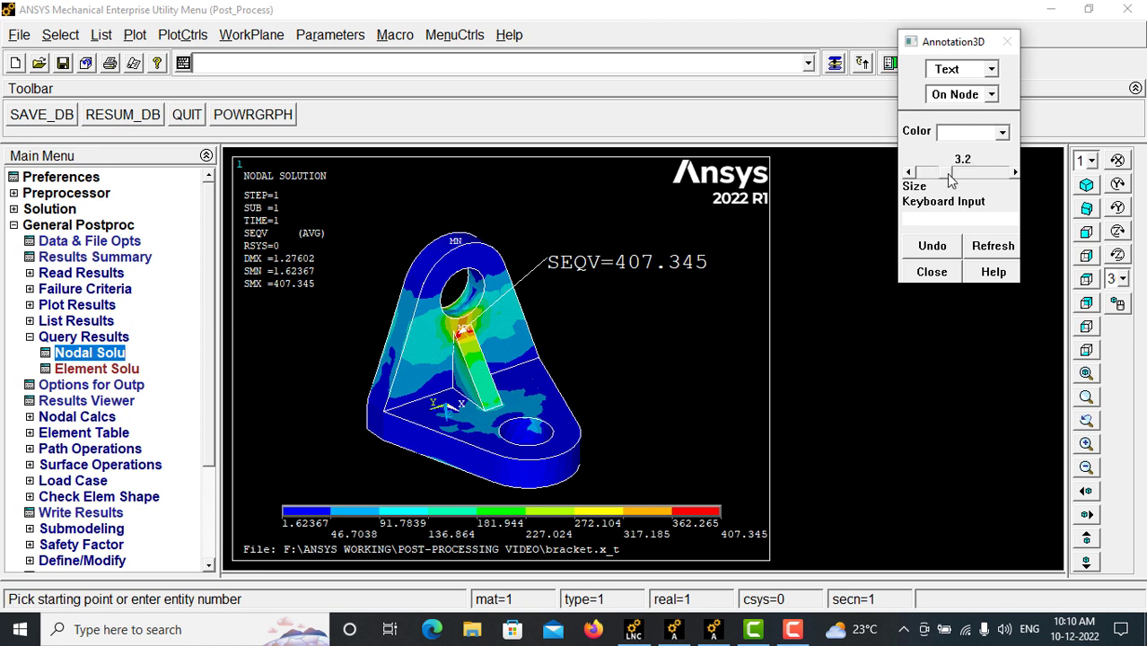
left_click(909, 173)
left_click(460, 231)
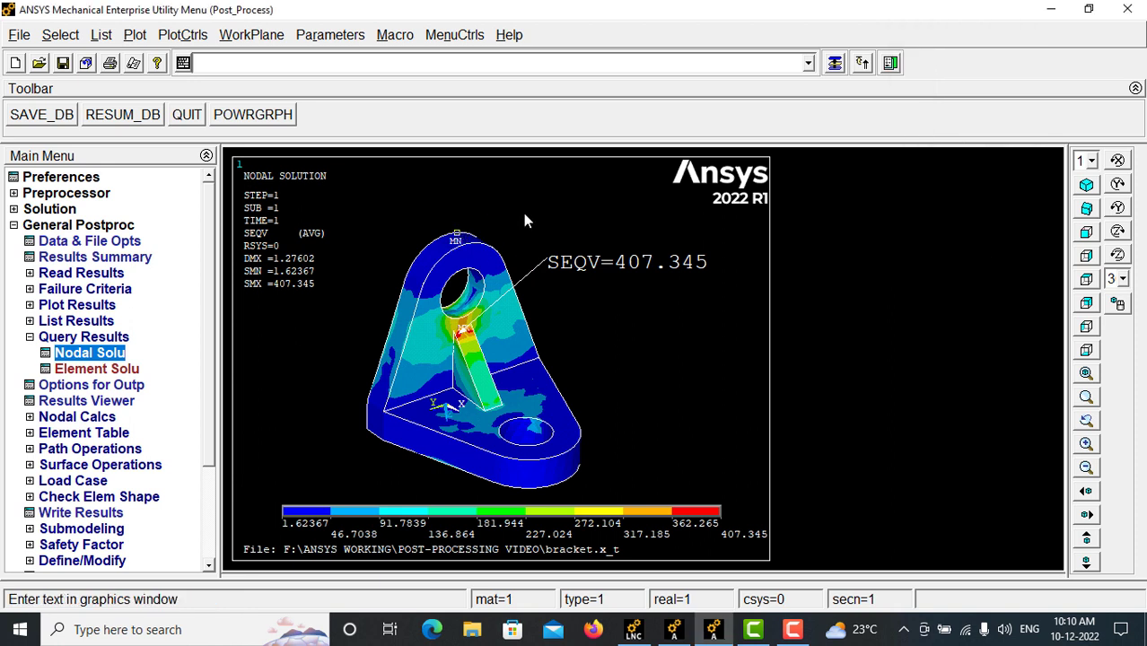
type("Bracket Analysis")
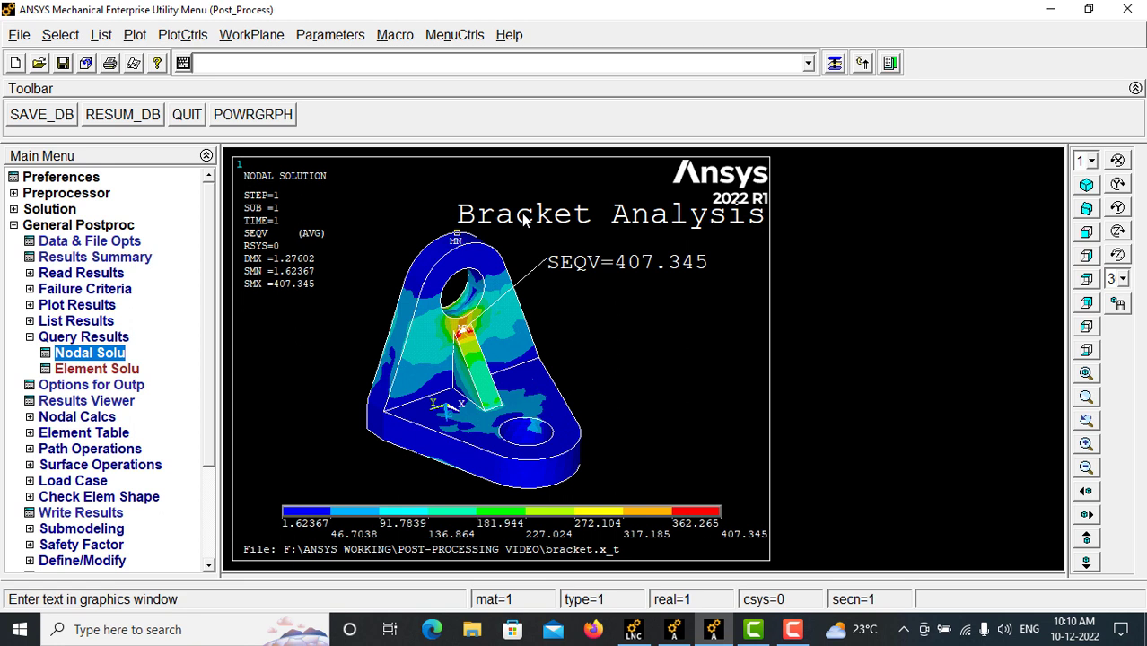
- Move the "Bracket Analysis" text above the bracket, between the result legend and the Ansys logo, and refresh the plot
left_click(834, 63)
left_click(960, 72)
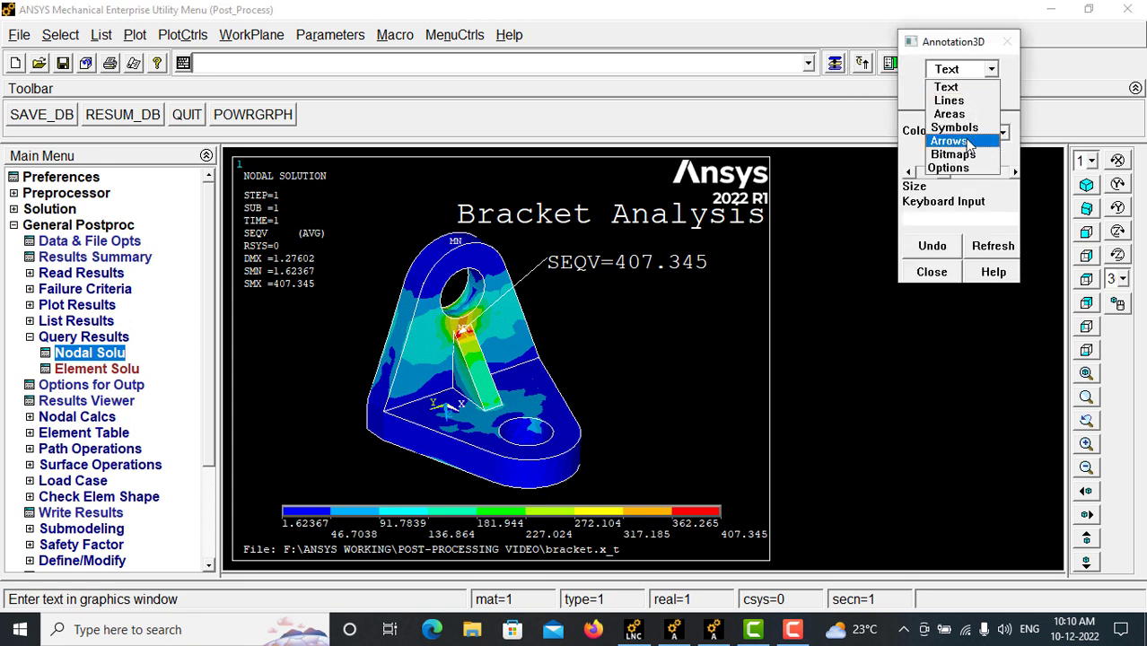
left_click(955, 169)
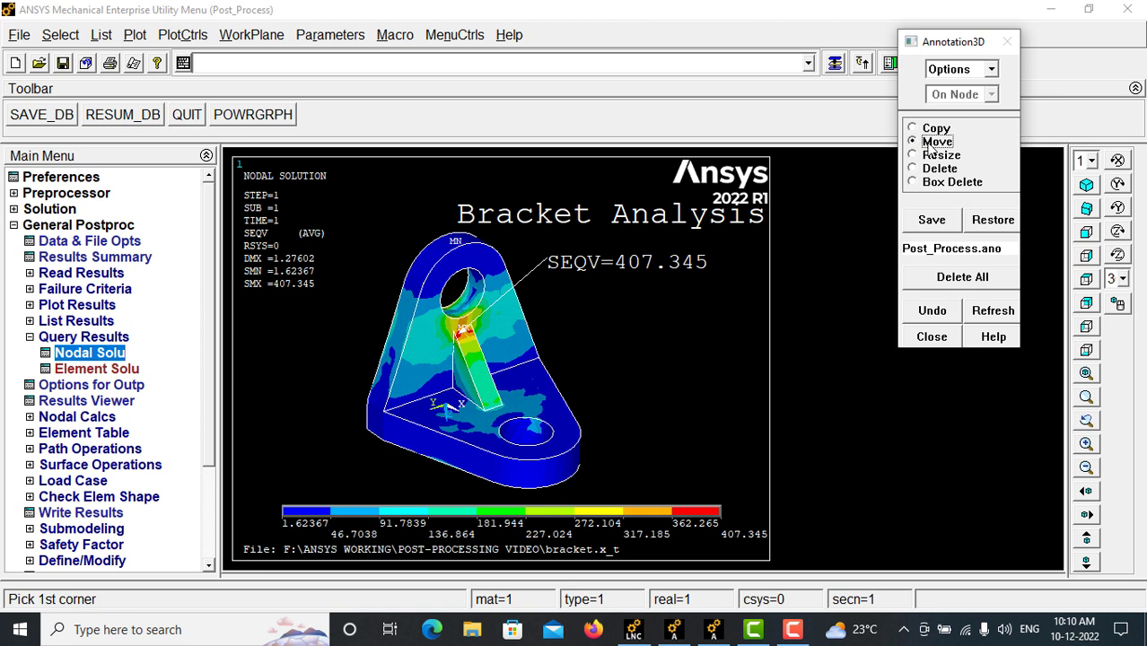
left_click(431, 191)
left_click(764, 241)
left_click(638, 212)
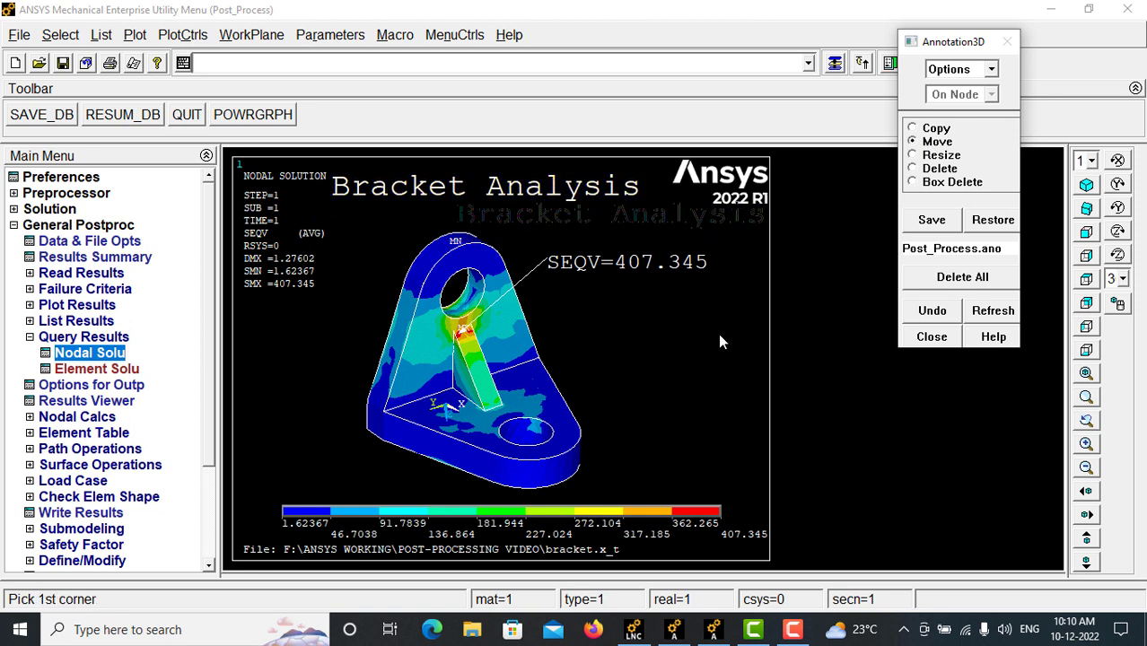
left_click(979, 314)
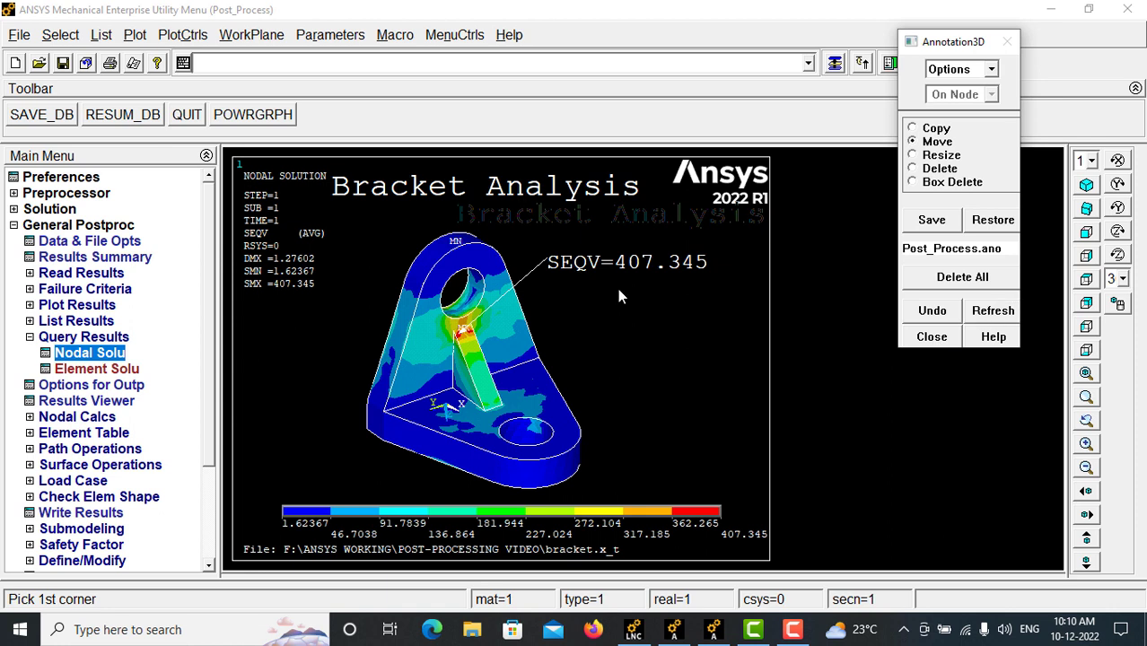
left_click(1086, 396)
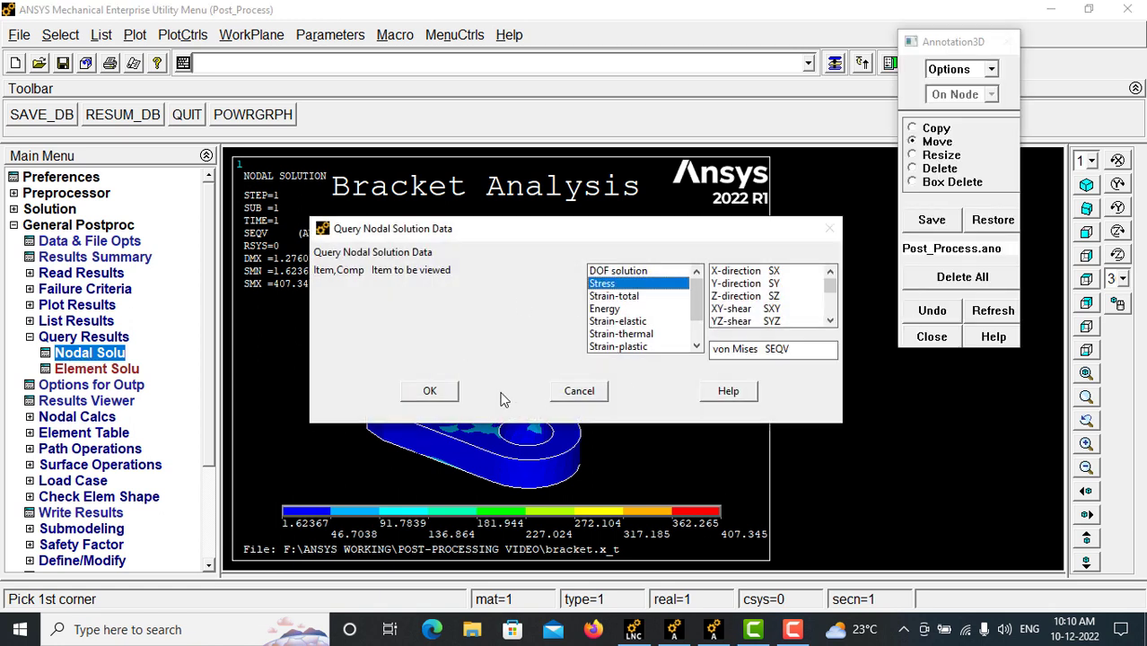
- Query the nodal von Mises stress at three nodes around the base hole, generating 3D annotations for them
left_click(429, 395)
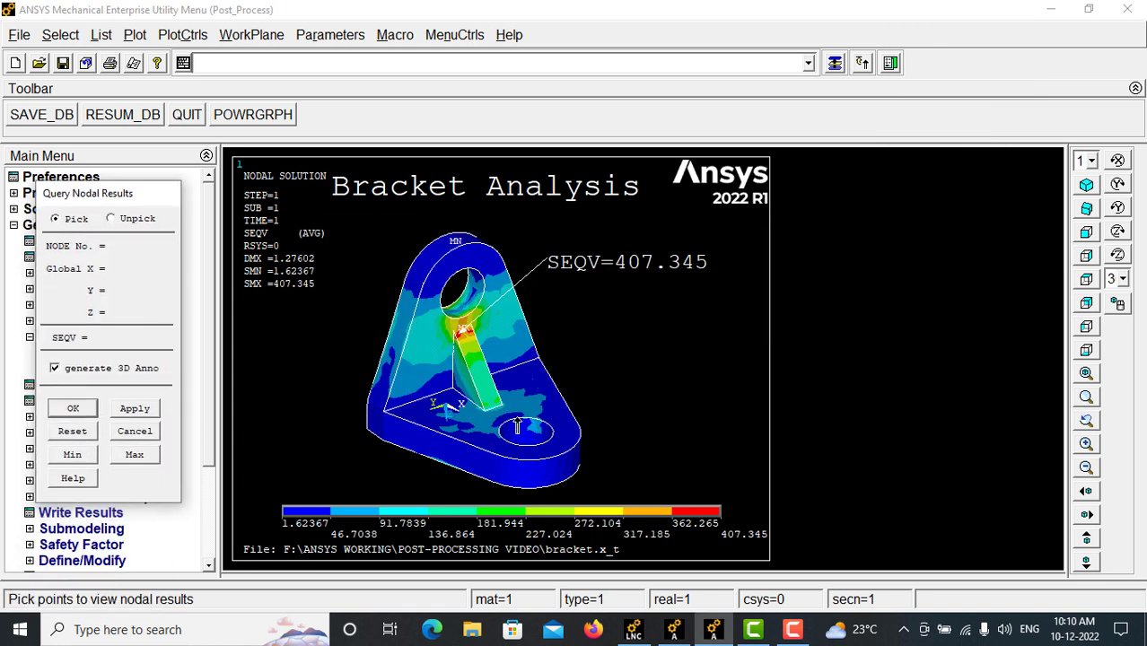
left_click(512, 419)
left_click(549, 425)
left_click(523, 446)
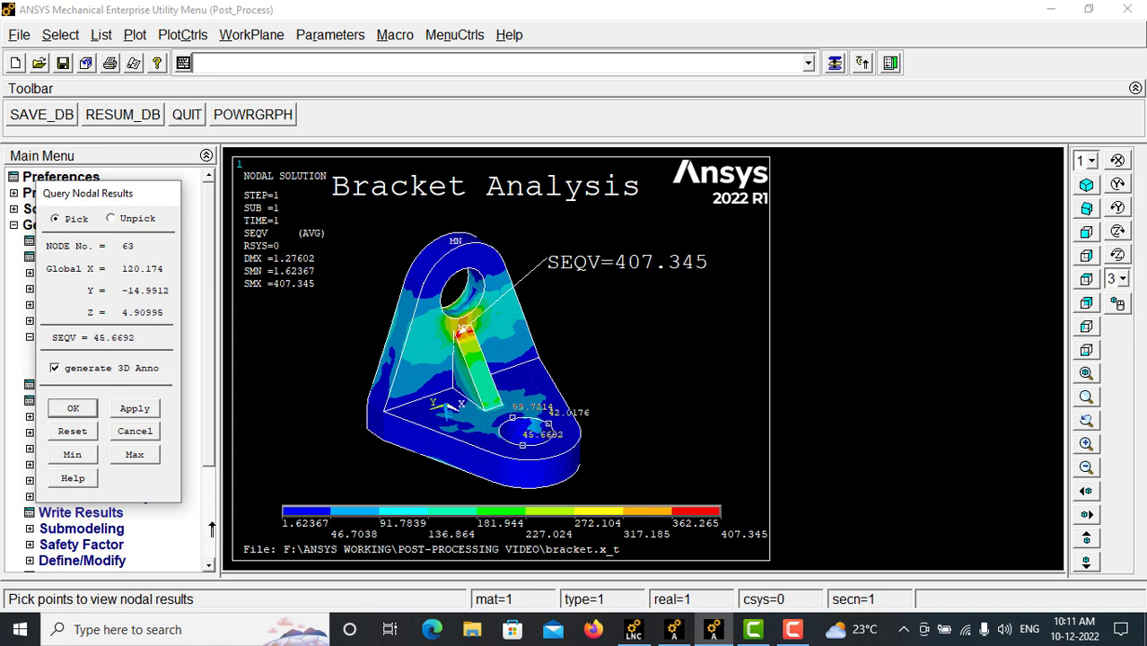
left_click(73, 408)
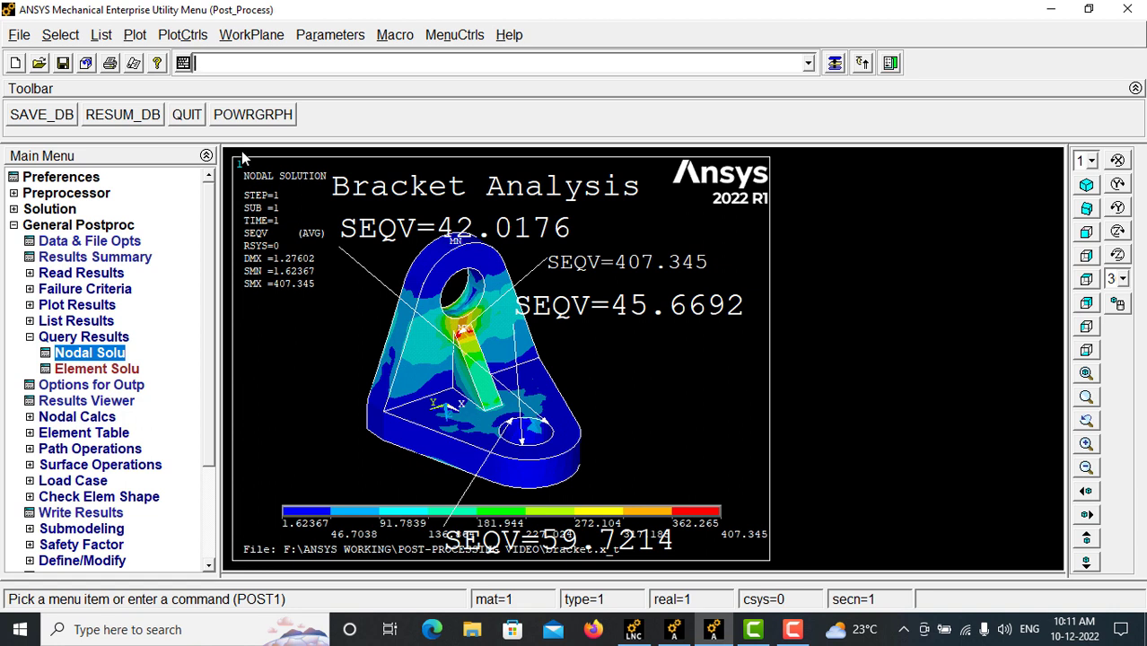
- Move the SEQV=45.6692 3D annotation into the empty area beside the bracket's base hole
left_click(182, 34)
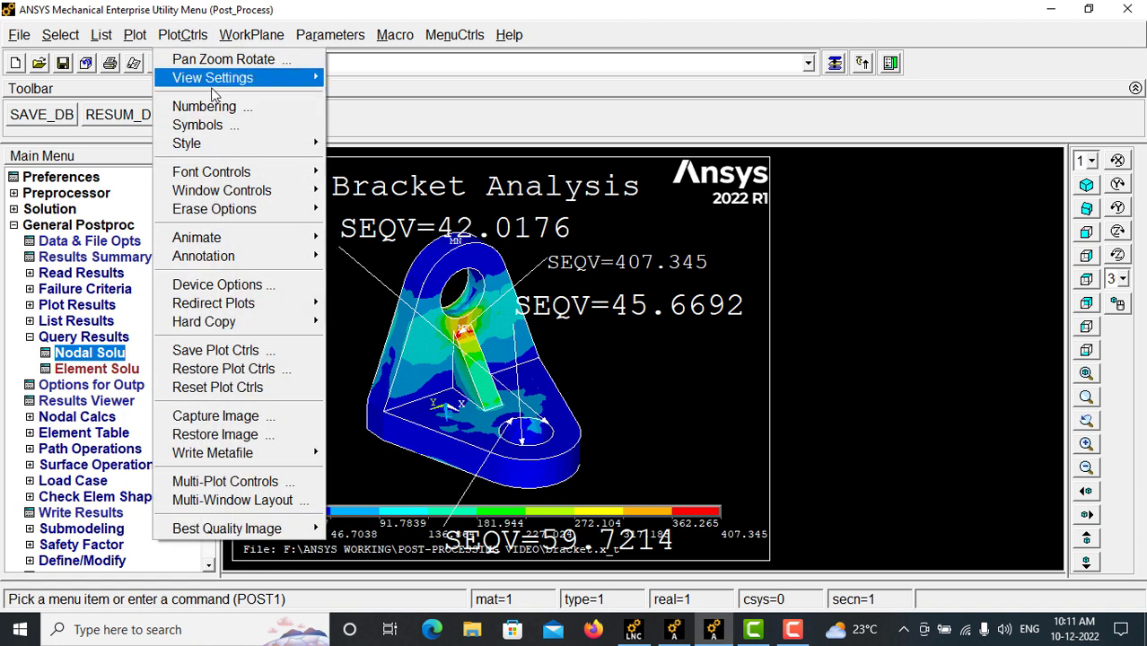
mouse_move(253, 260)
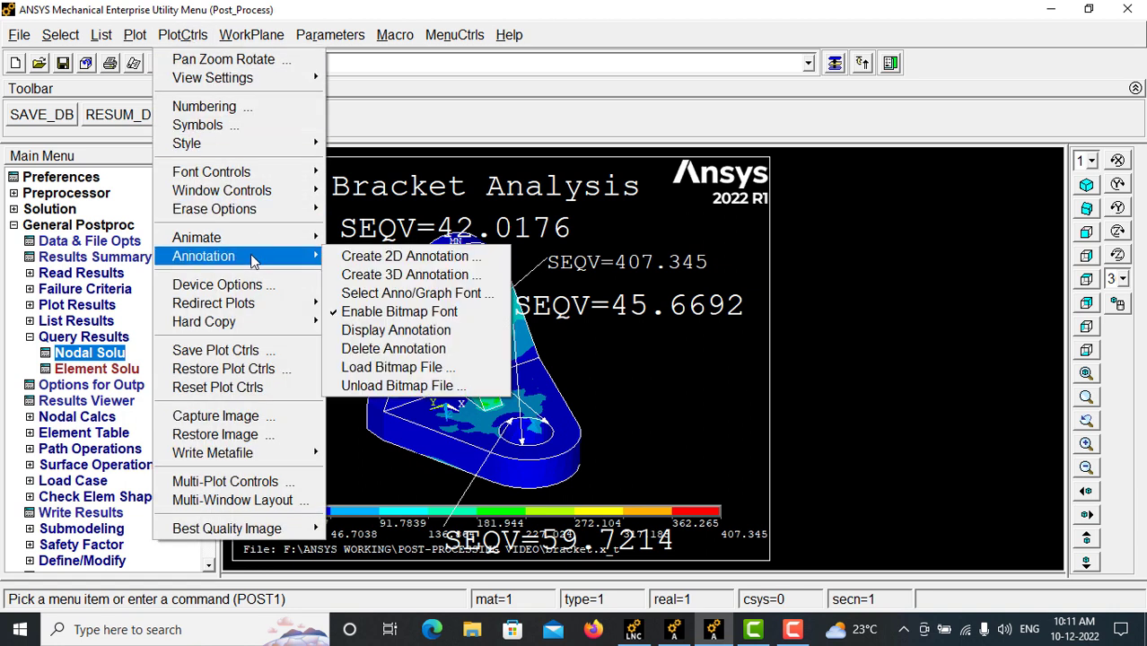
left_click(412, 275)
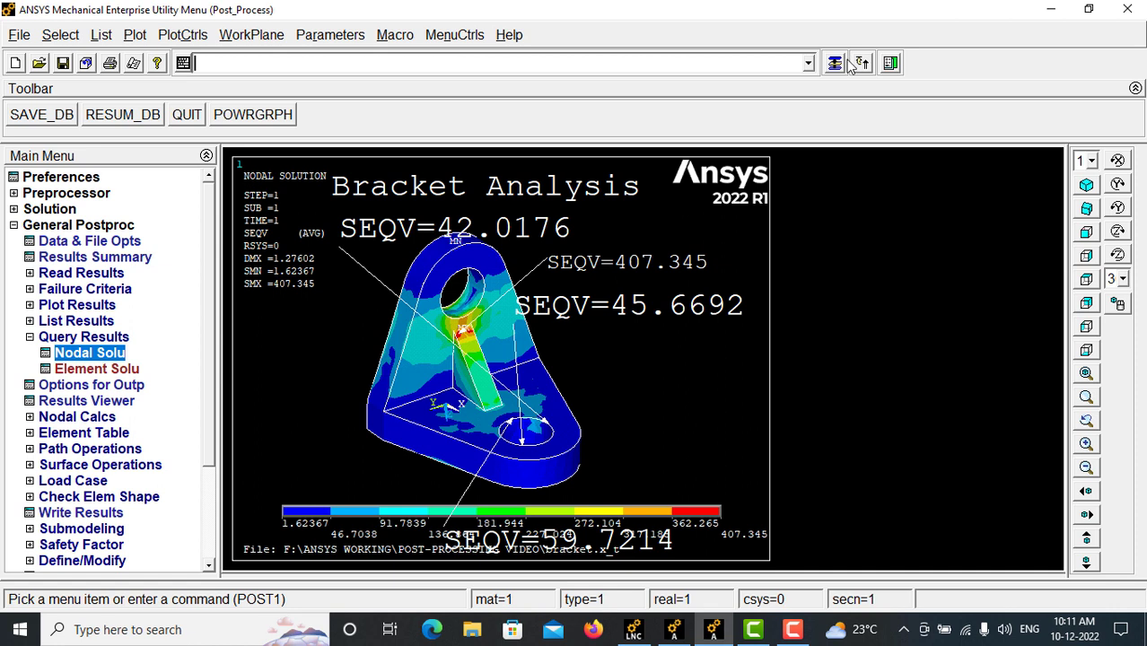
left_click(934, 144)
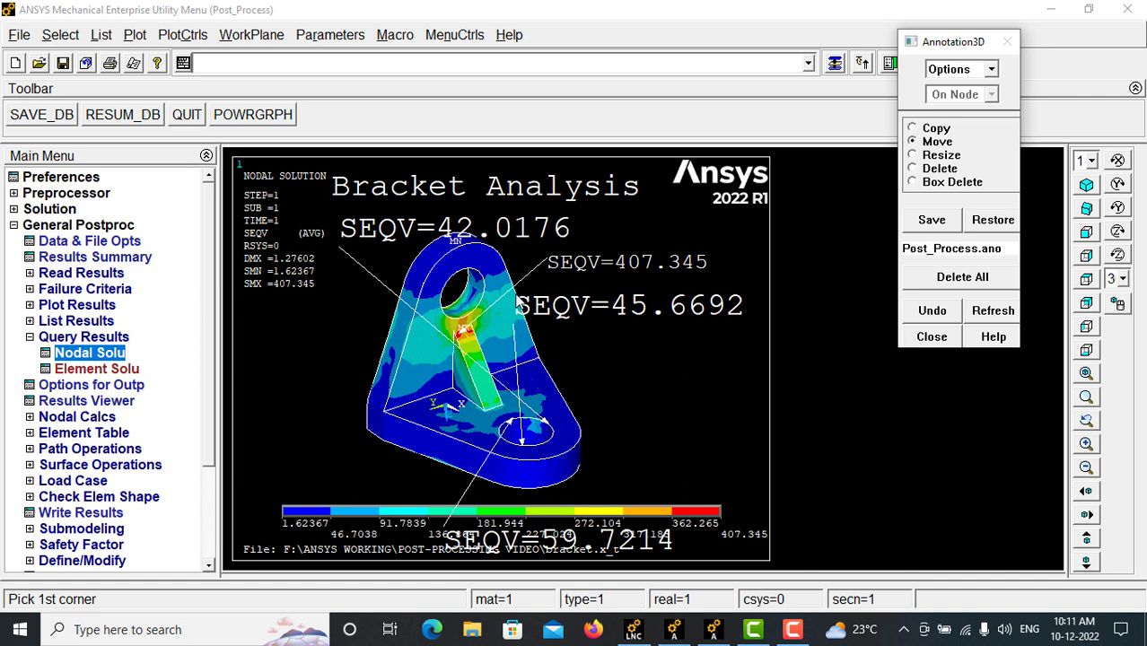
left_click(514, 292)
left_click(750, 330)
left_click(516, 294)
left_click(696, 326)
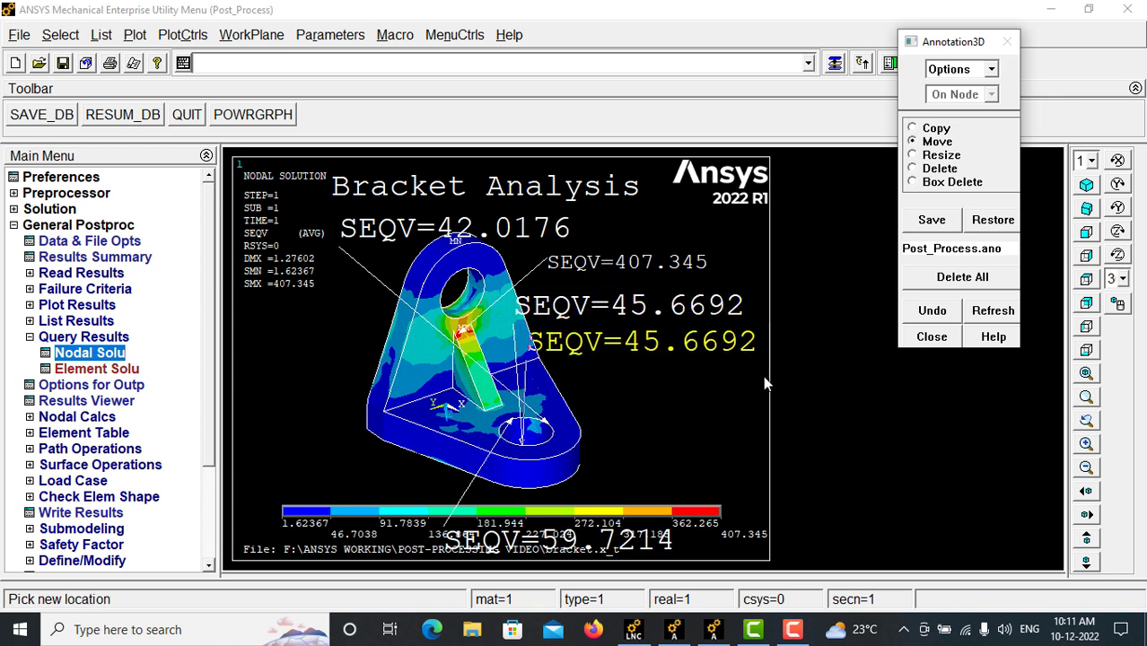
left_click(788, 413)
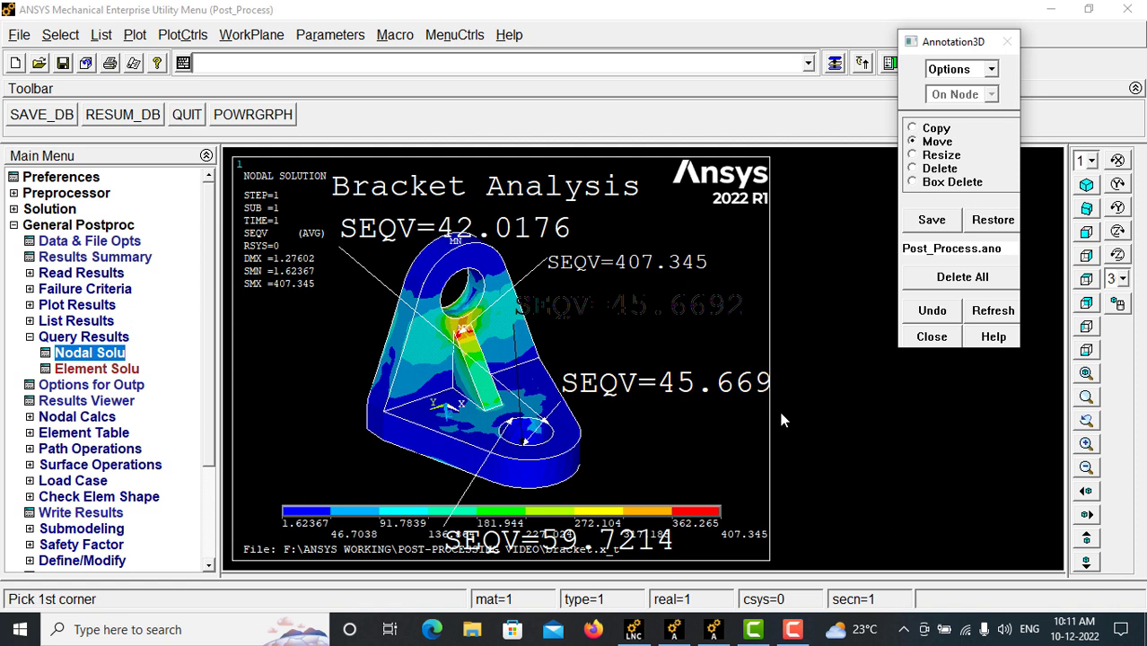
- Move the SEQV=42.0176 3D annotation into the empty area below the SEQV=45.6692 annotation
left_click(329, 211)
left_click(555, 259)
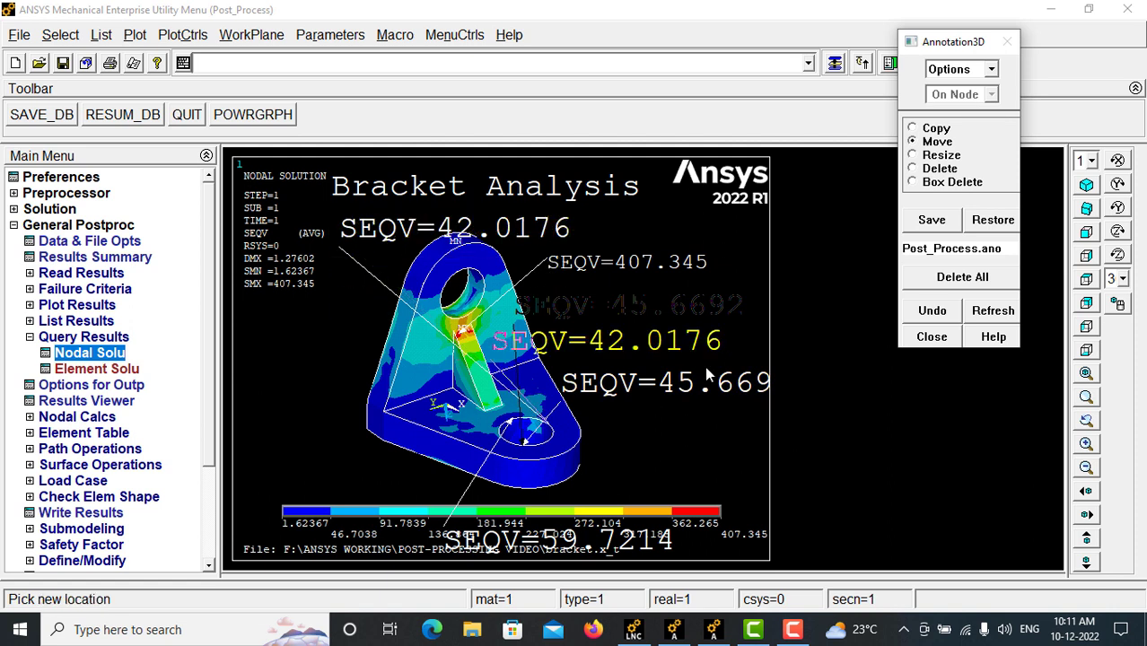
left_click(803, 463)
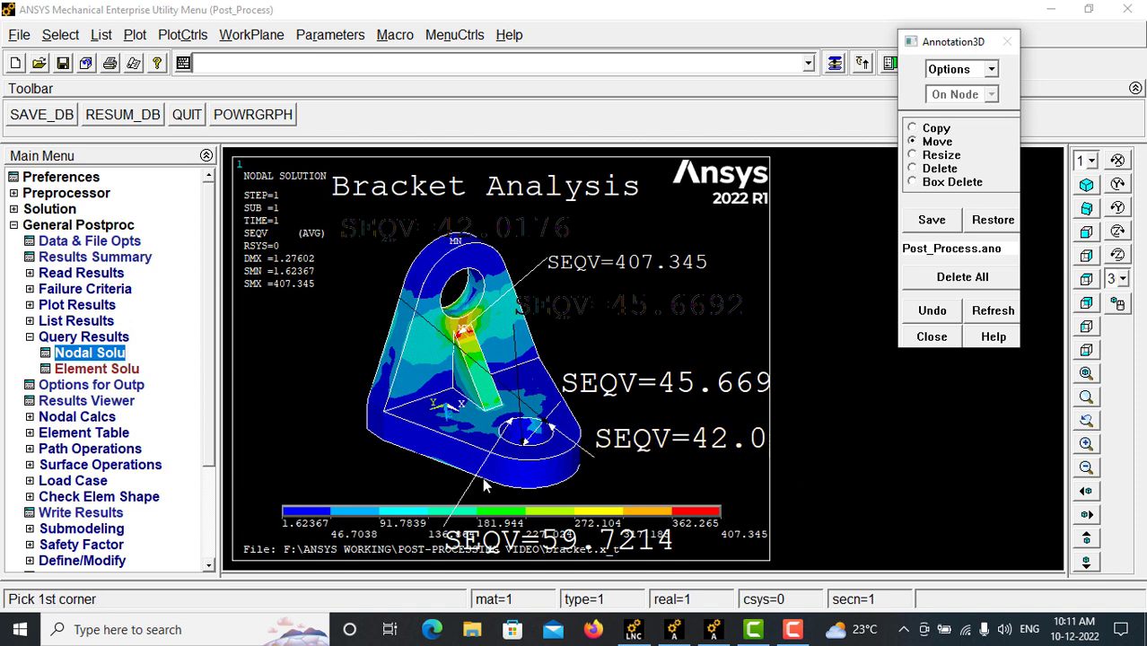
- Try to move the SEQV=59.7214 3D annotation away from the contour legend and redraw the plot
left_click(439, 528)
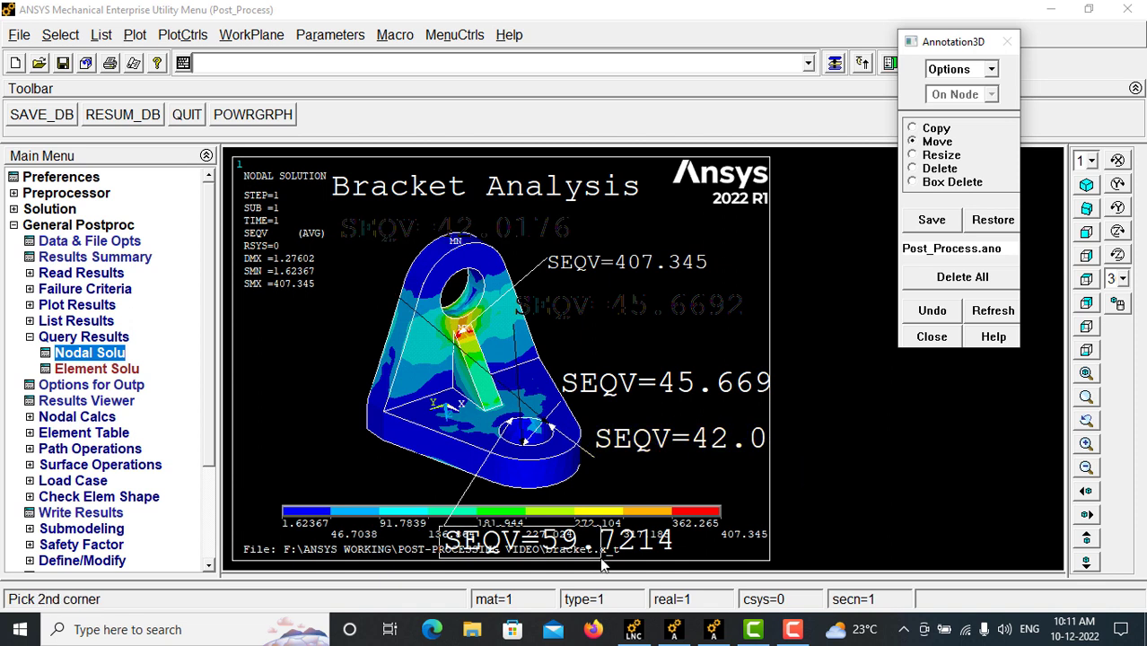
left_click(566, 539)
left_click(440, 521)
left_click(685, 572)
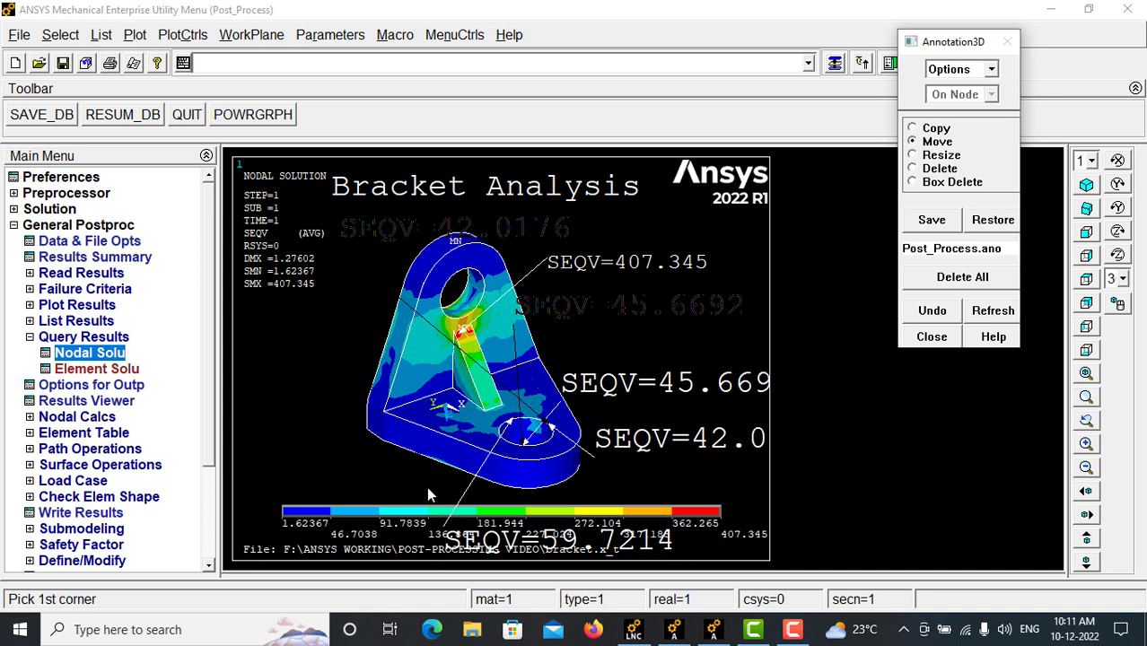
left_click(426, 489)
left_click(601, 570)
left_click(442, 533)
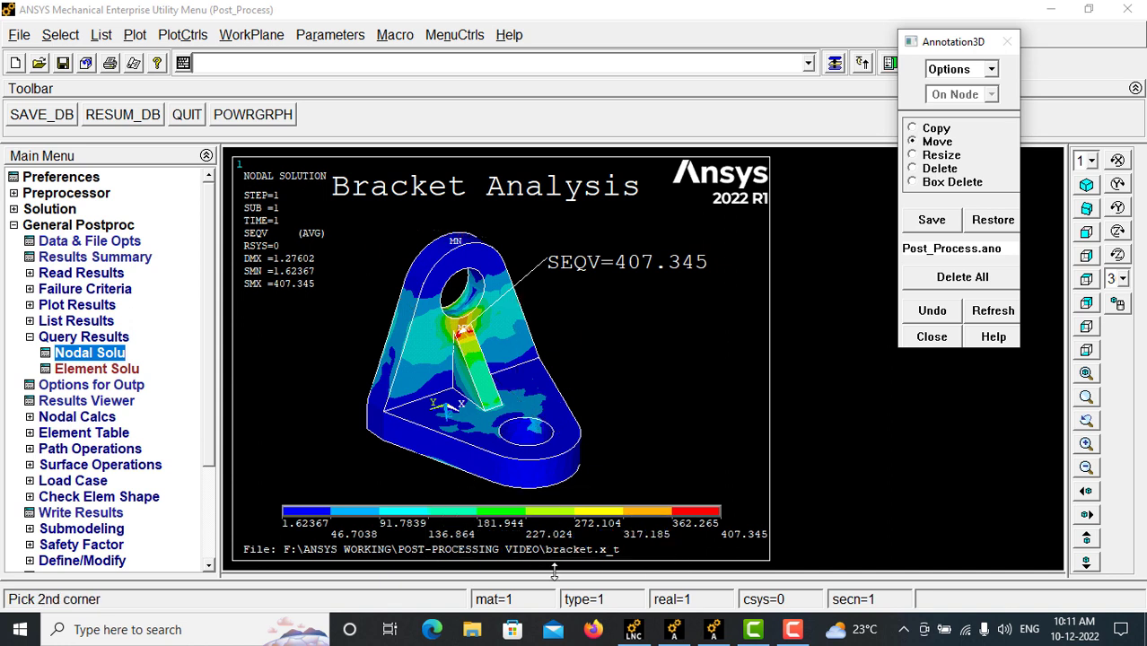
left_click(551, 568)
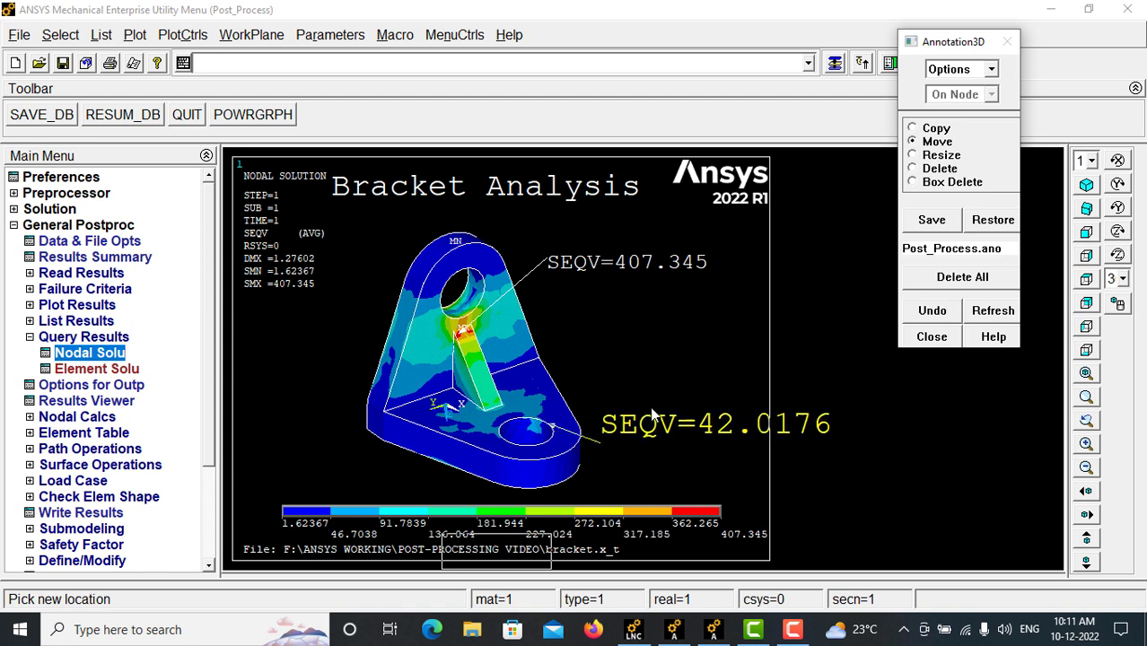
left_click(619, 383)
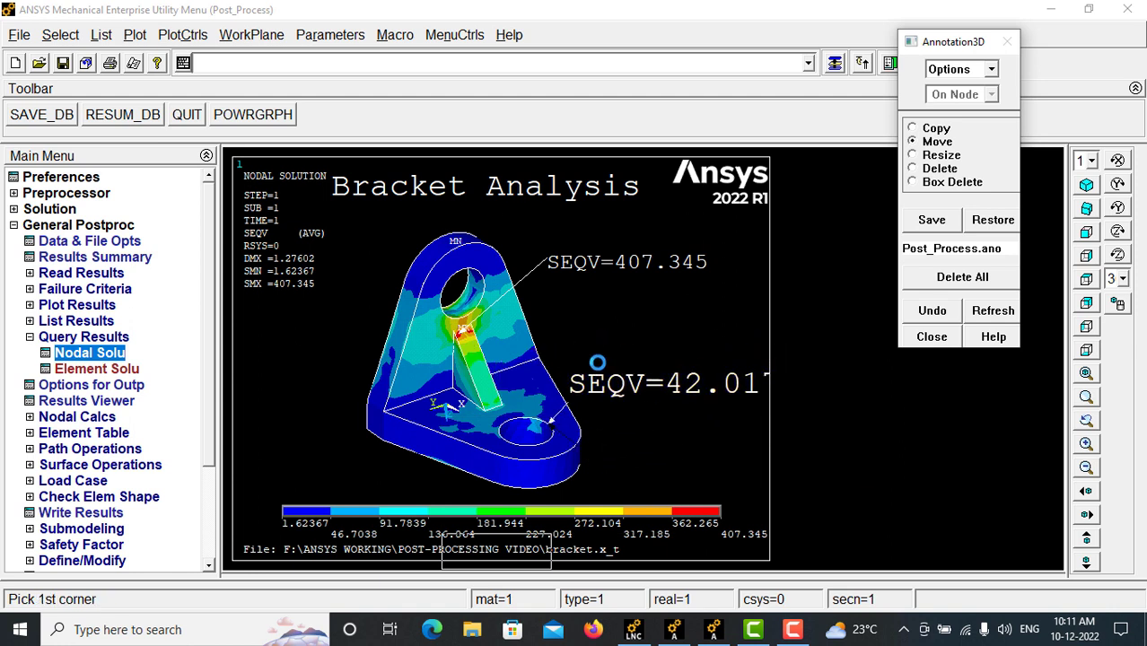
mouse_move(573, 348)
right_mouse_down("ctrl")
mouse_move(612, 371)
mouse_move(607, 364)
right_mouse_up("ctrl")
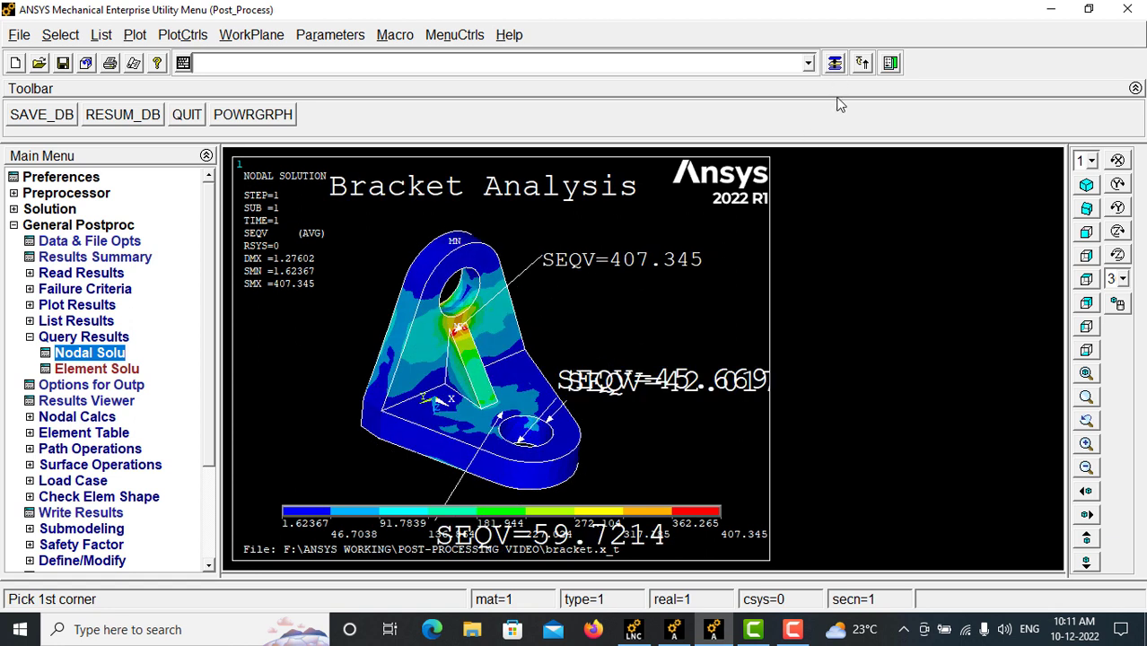
- Delete the three 3D stress annotations of the base hole nodes, keeping the maximum stress annotation and the title
left_click(836, 64)
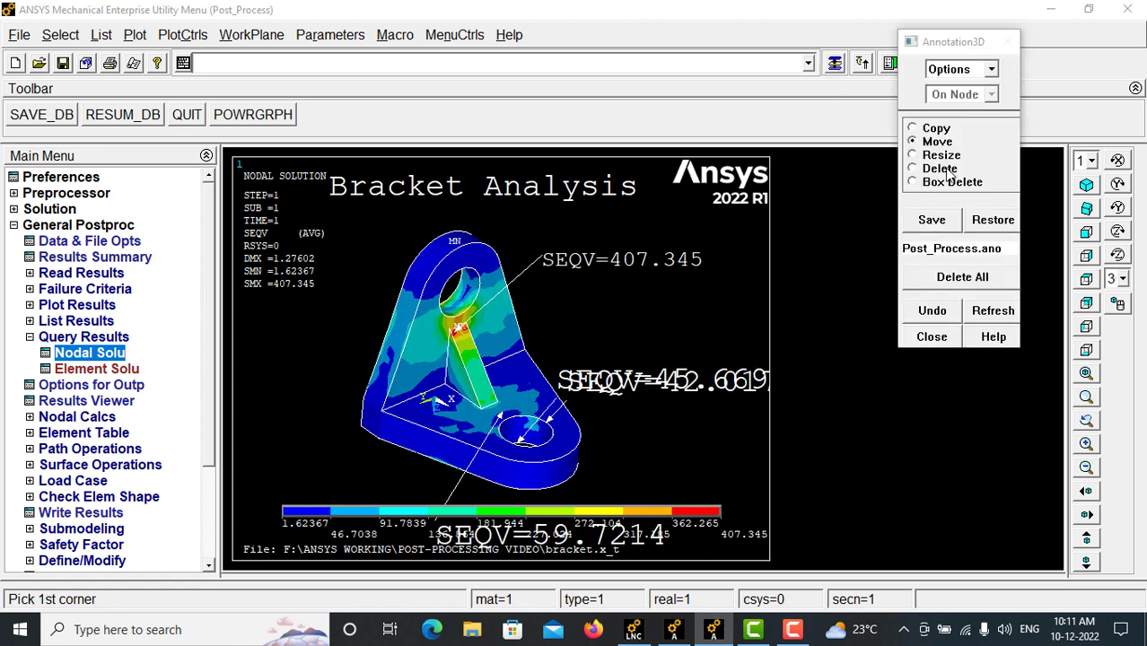
left_click(938, 169)
left_click(614, 384)
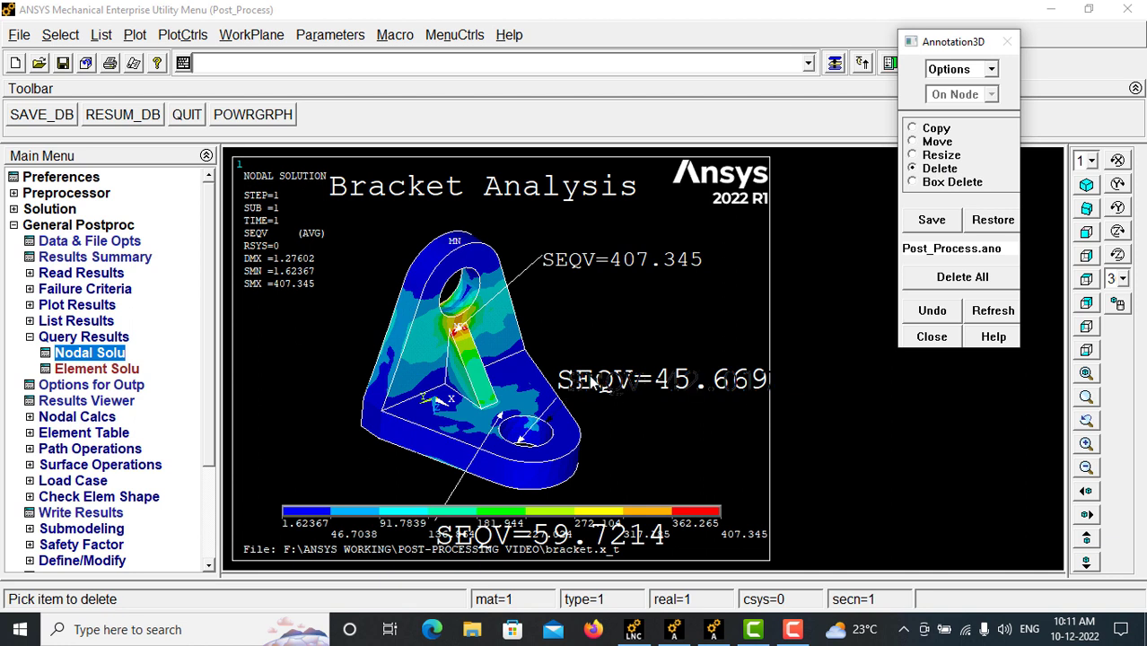
left_click(585, 382)
left_click(549, 536)
left_click(931, 337)
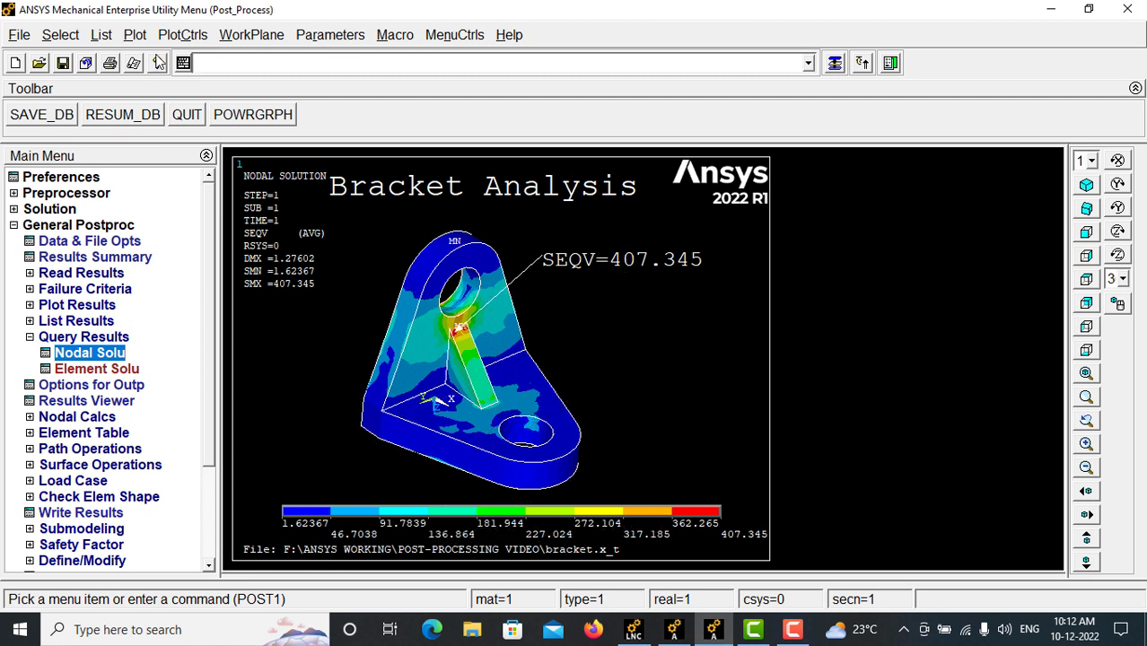
- Set the 3D annotation text size to 1.2 for text placed on nodes
left_click(182, 34)
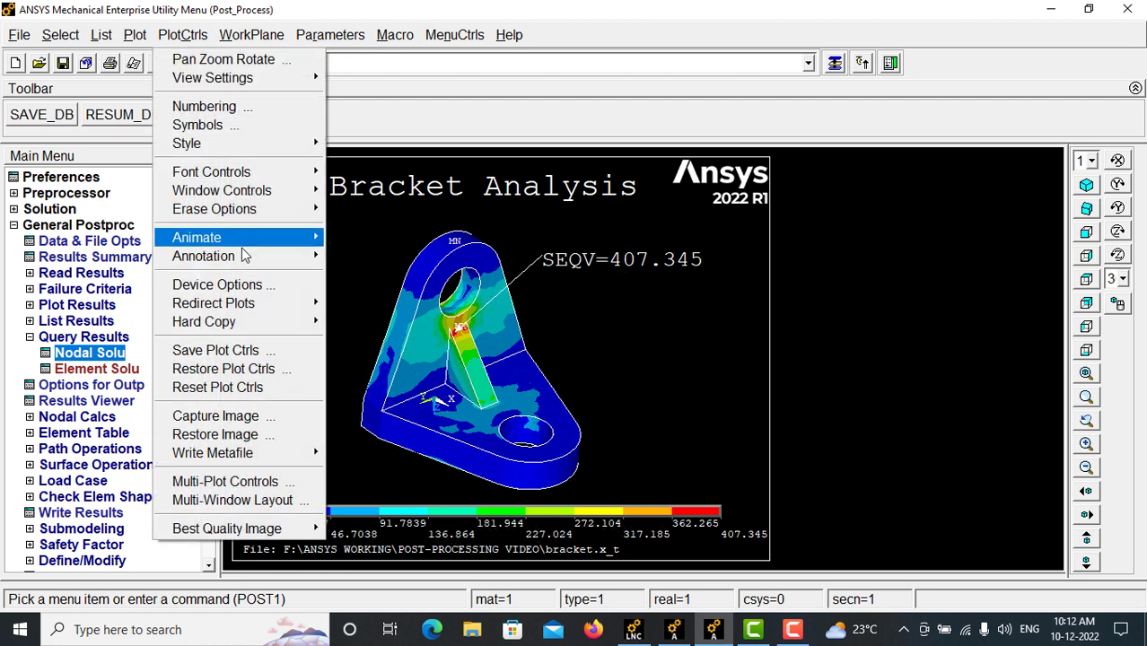
mouse_move(247, 259)
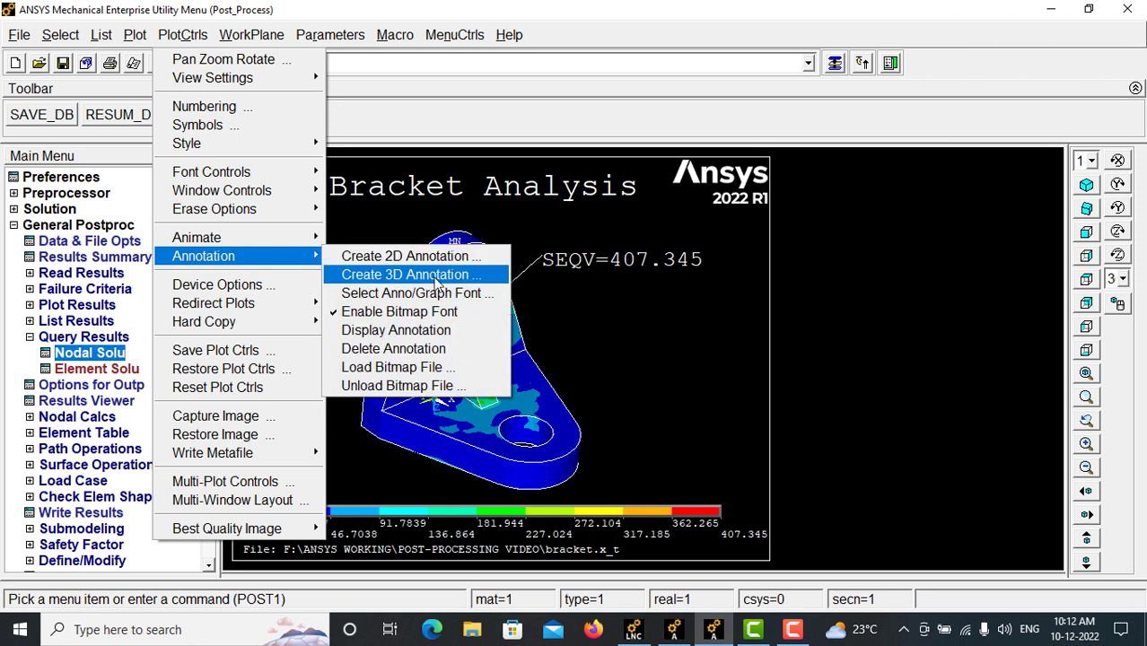
left_click(435, 278)
left_click(976, 73)
left_click(947, 85)
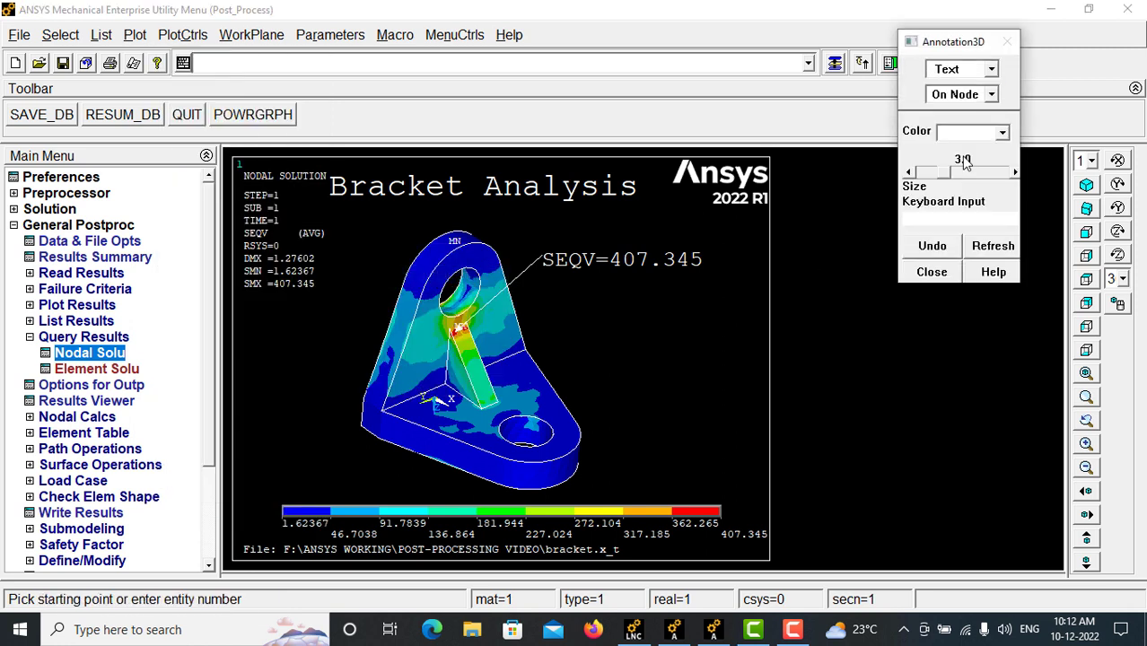
left_click(912, 173)
left_click(912, 173)
left_click(912, 173)
left_click(912, 173)
left_click(912, 173)
mouse_move(935, 173)
left_mouse_down()
mouse_move(925, 176)
mouse_move(934, 179)
left_mouse_up()
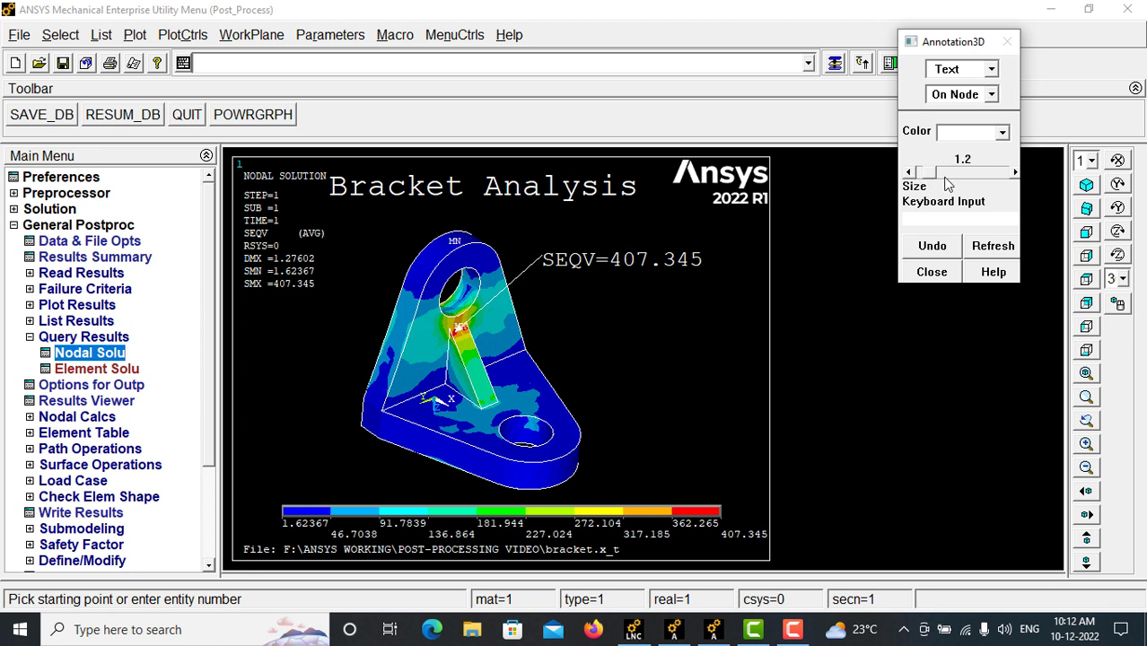
left_click(932, 272)
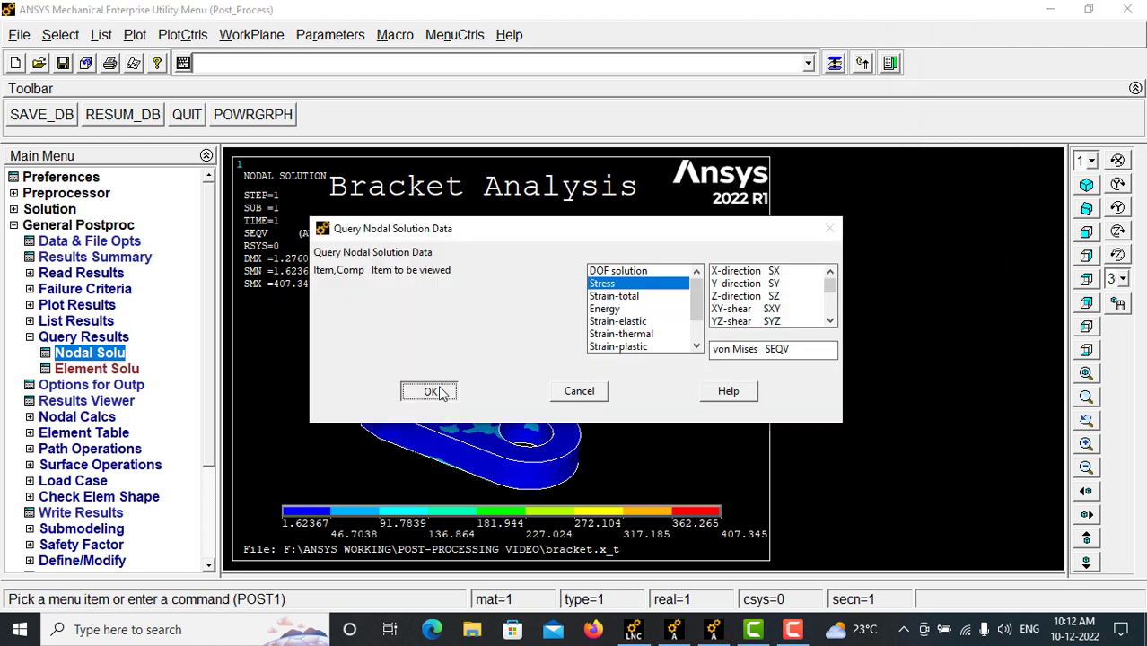
- Query the nodal von Mises stress SEQV at three nodes around the base hole's rim, generating a 3D annotation for each
left_click(437, 389)
left_click(534, 421)
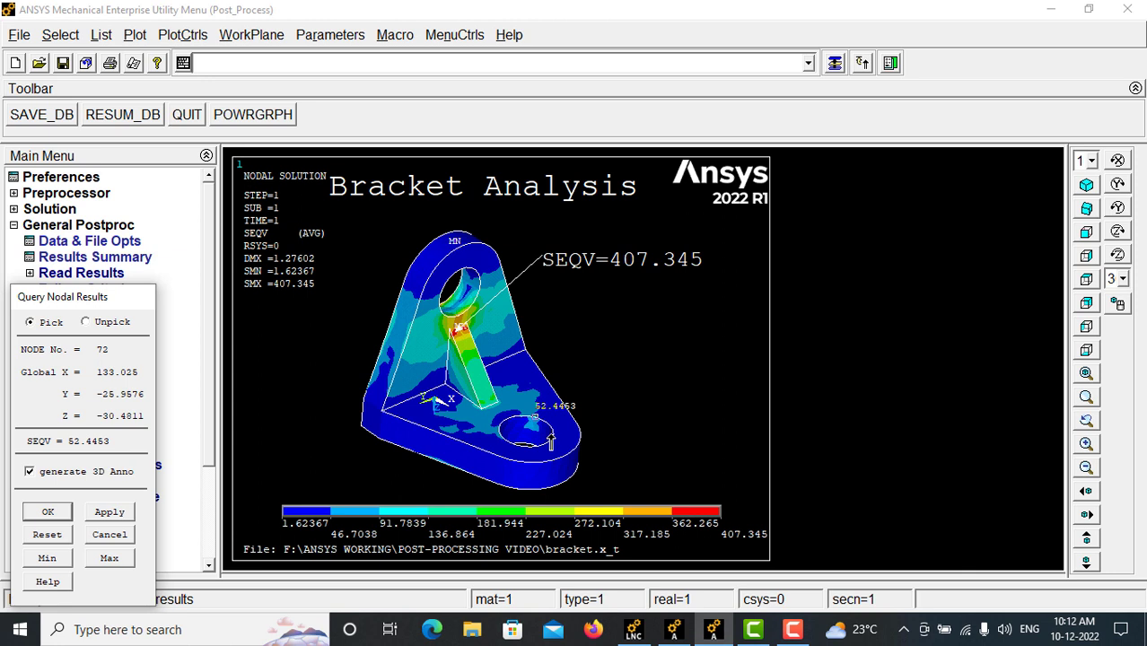
left_click(497, 424)
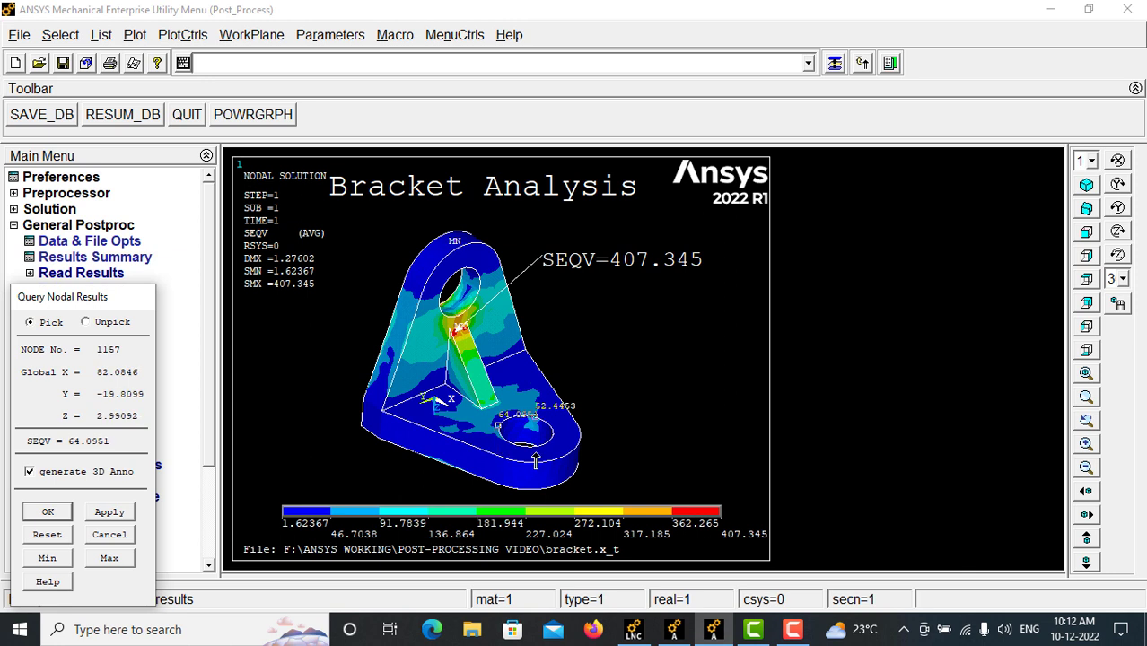
left_click(547, 452)
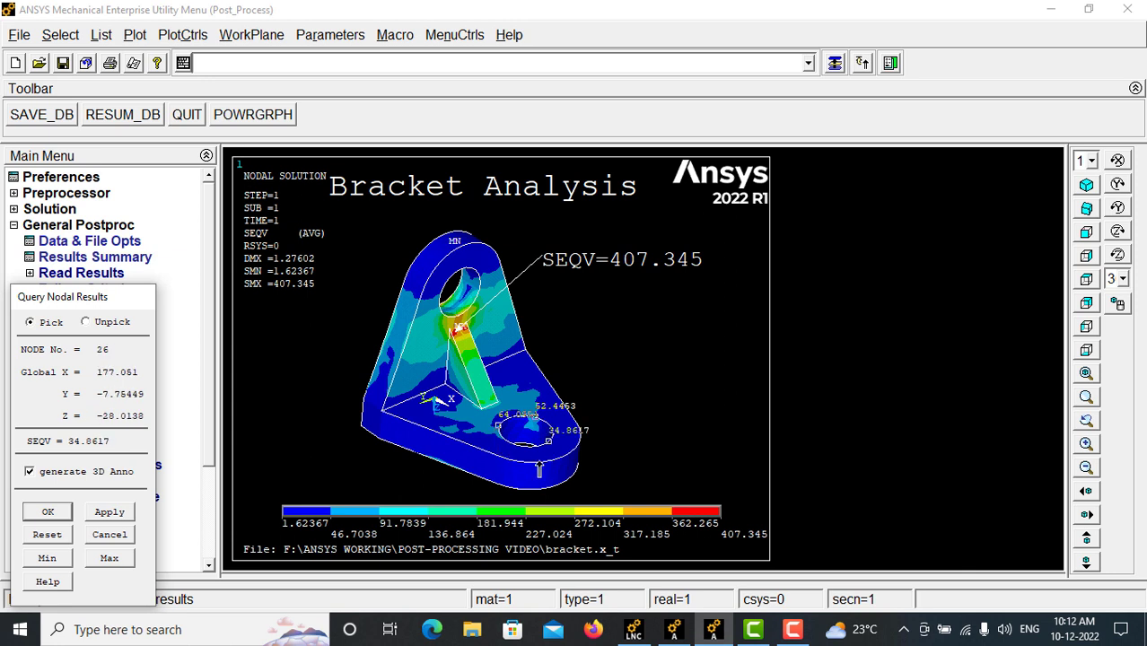
left_click(48, 512)
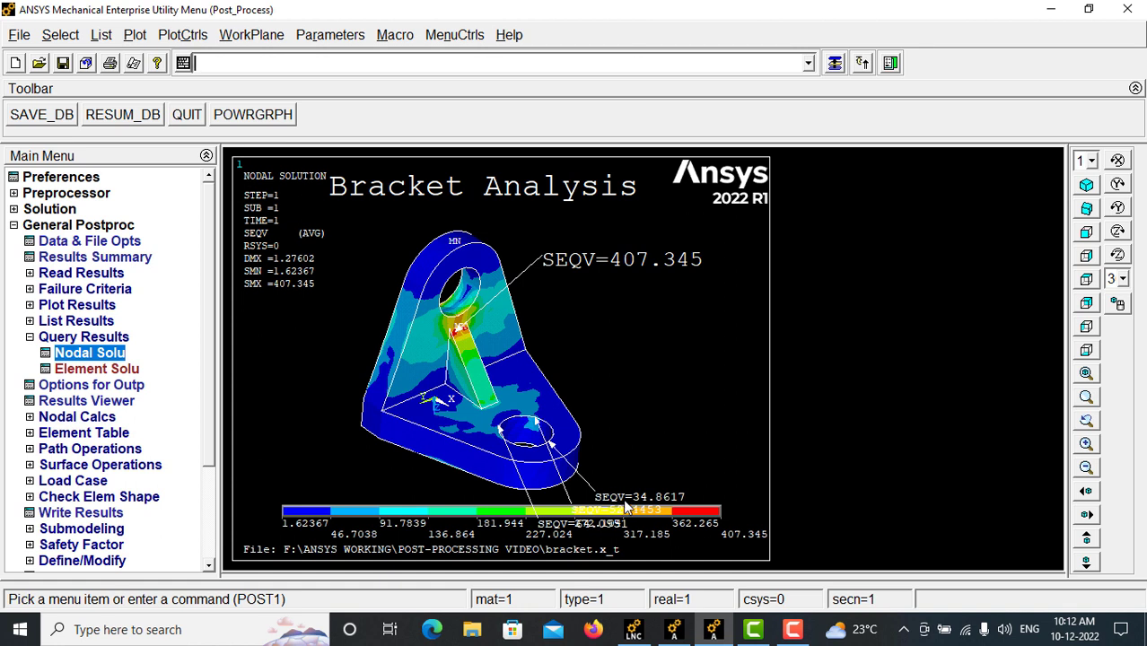
- Move the three small base hole stress annotations together into the empty area above the base hole
right_click_drag(623, 349, 602, 312, "ctrl")
mouse_move(543, 275)
right_mouse_down("ctrl")
mouse_move(533, 296)
mouse_move(531, 280)
mouse_move(543, 293)
right_mouse_up("ctrl")
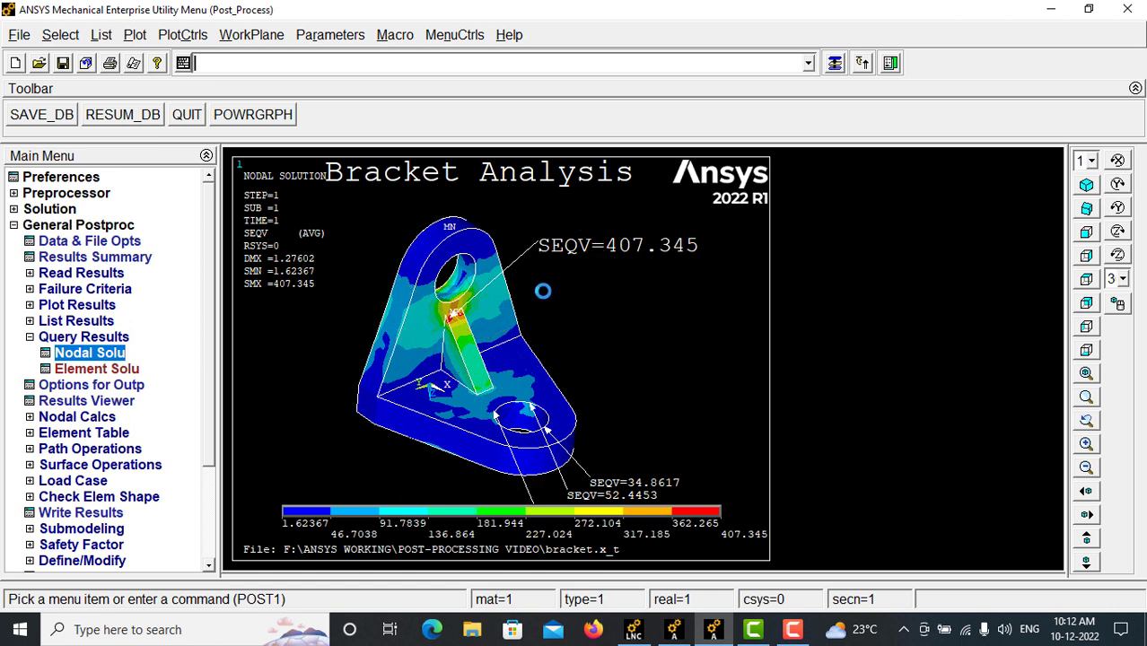
left_click(182, 34)
mouse_move(267, 248)
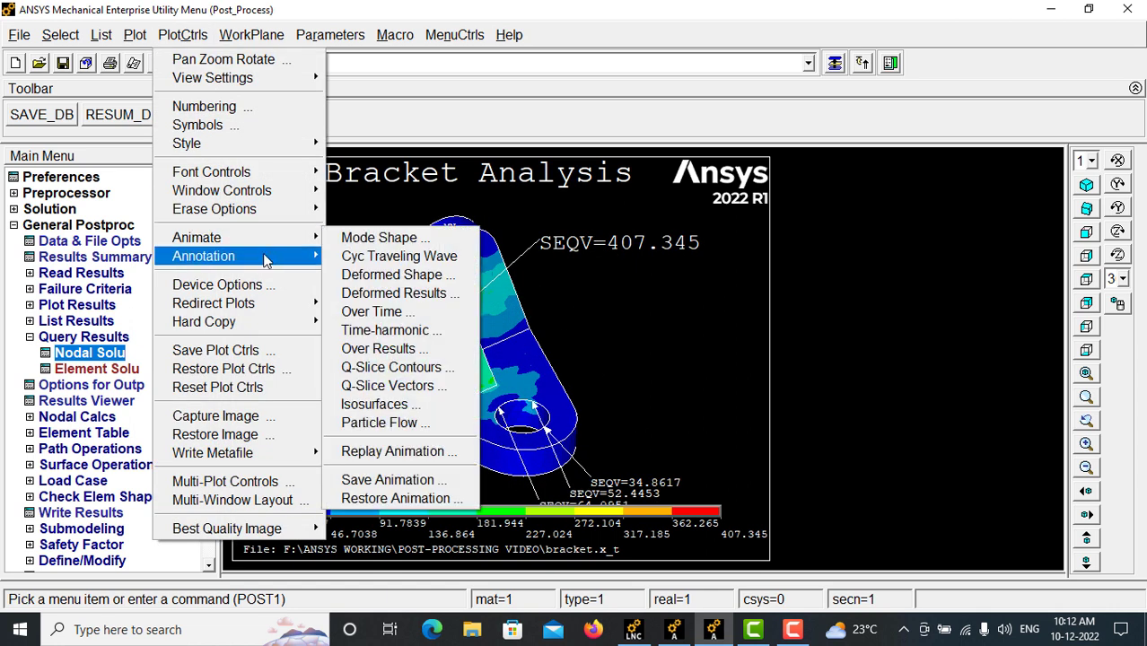
left_click(388, 275)
left_click(946, 72)
left_click(968, 171)
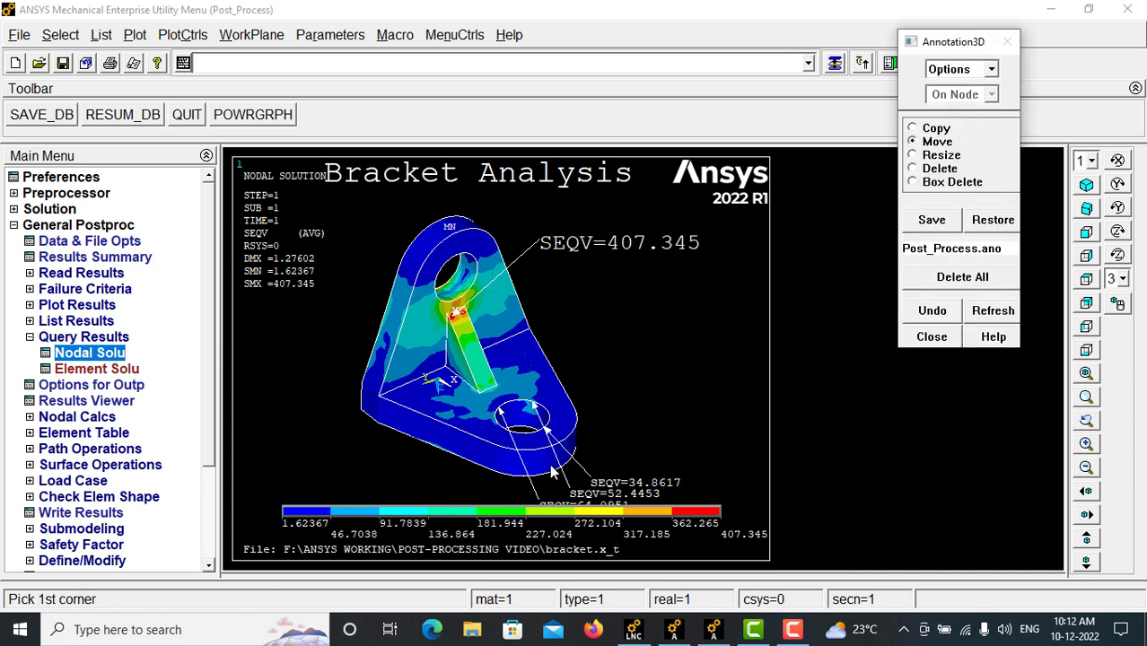
left_click(529, 464)
left_click(695, 526)
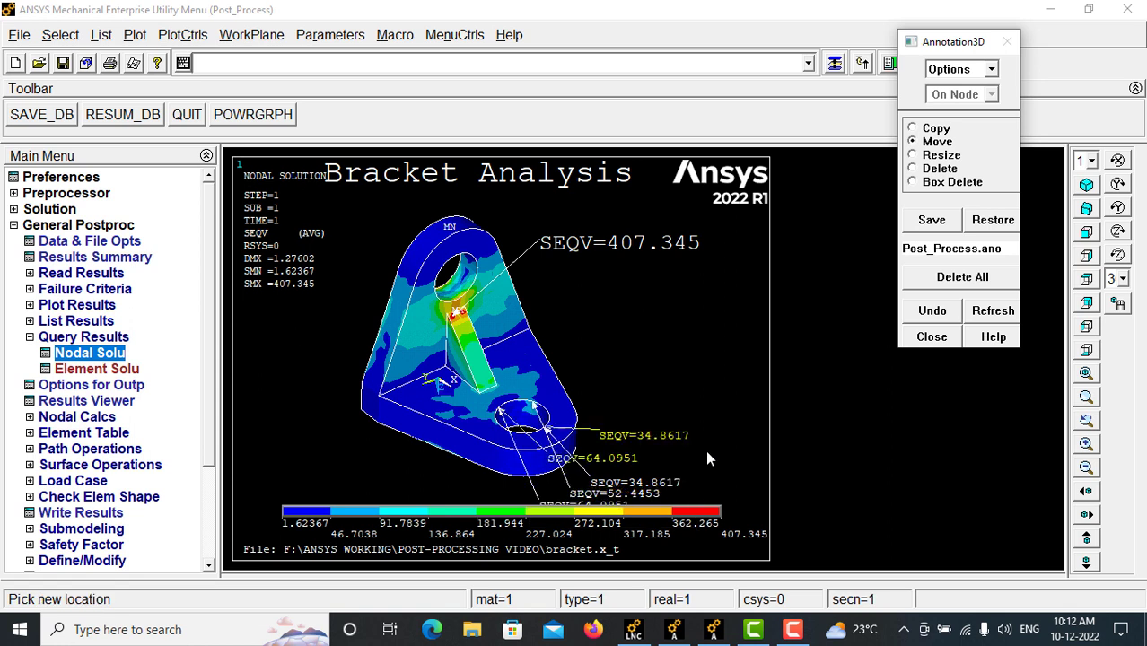
left_click(717, 362)
- Move the SEQV=34.8617 annotation separately into the empty area beside the base's rounded end
left_click(610, 314)
left_click(705, 326)
left_click(601, 303)
left_click(715, 331)
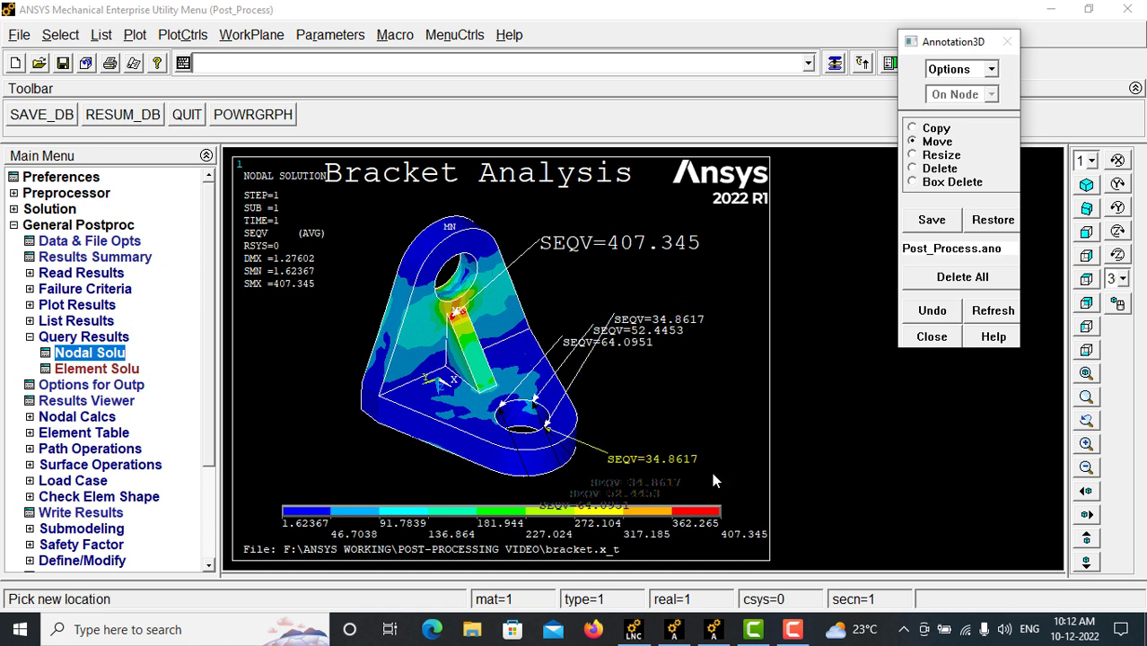
left_click(705, 461)
- Move the SEQV=52.4453 and SEQV=64.0951 annotations one above the other just above the base hole, and redraw the plot
left_click(593, 319)
left_click(696, 345)
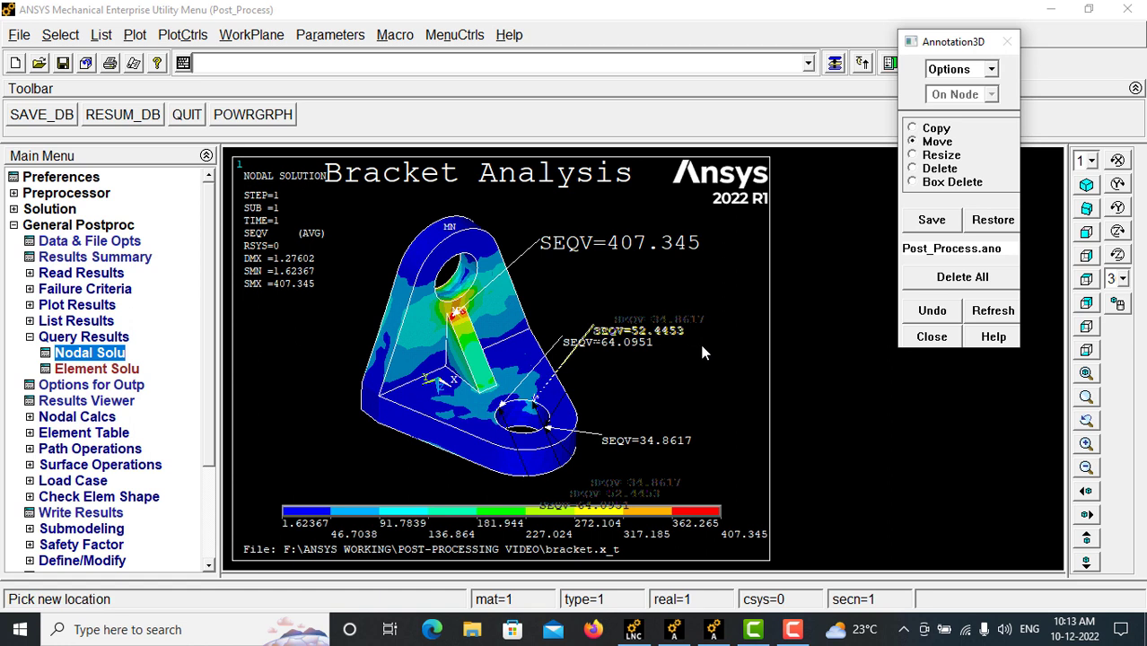
left_click(682, 402)
left_click(562, 326)
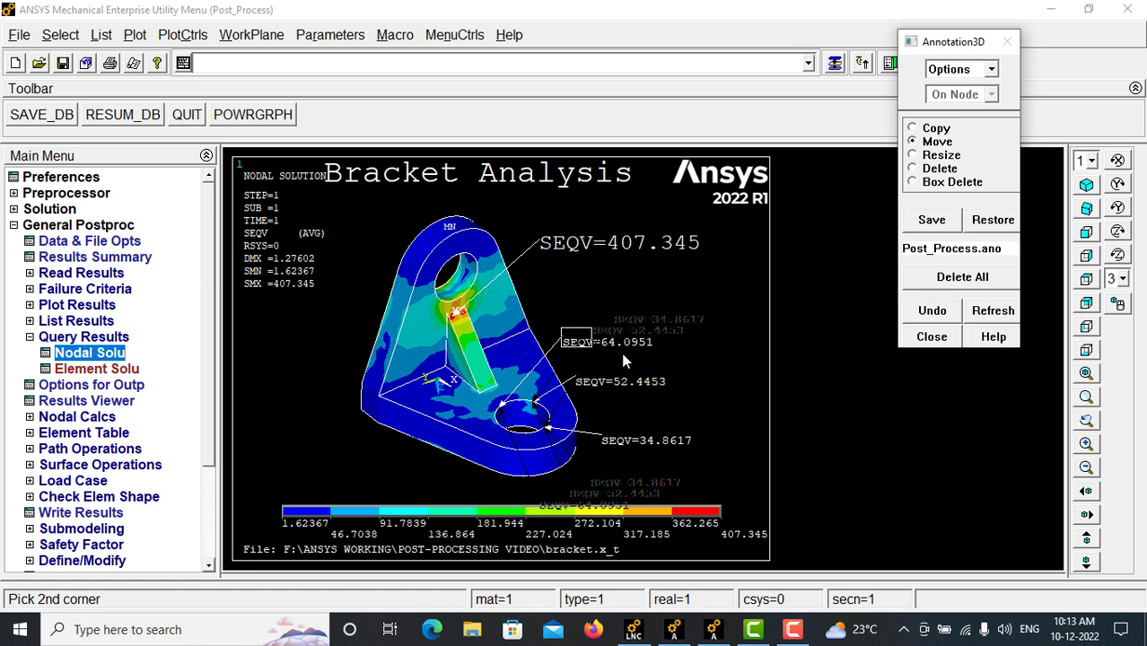
left_click(671, 363)
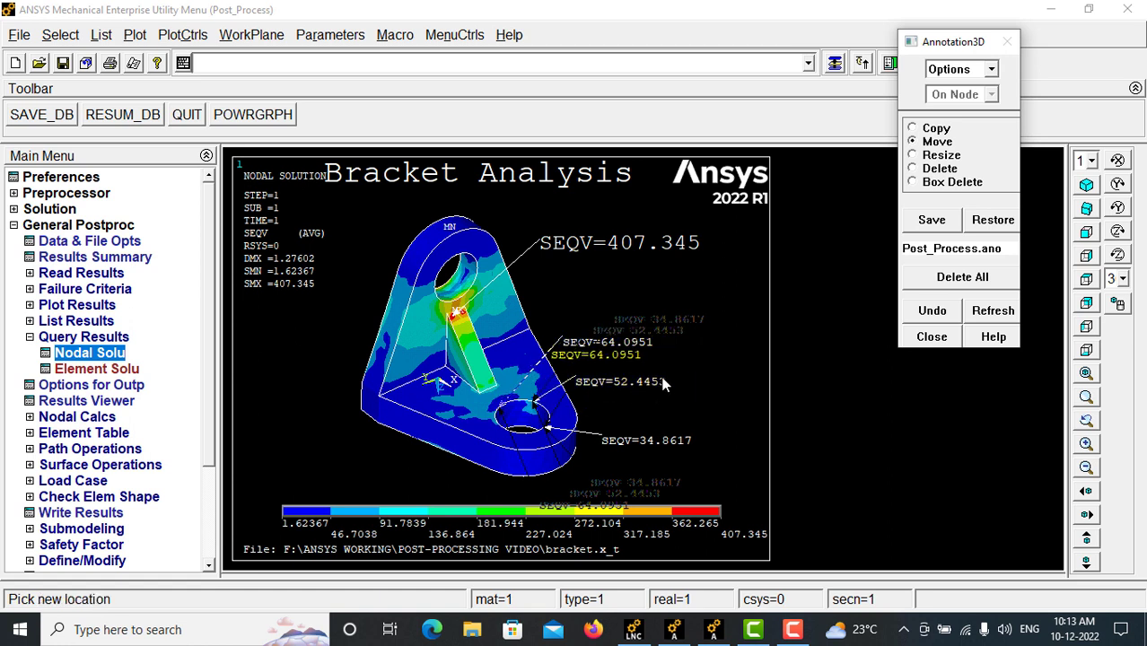
left_click(618, 355)
right_click(600, 328, "ctrl")
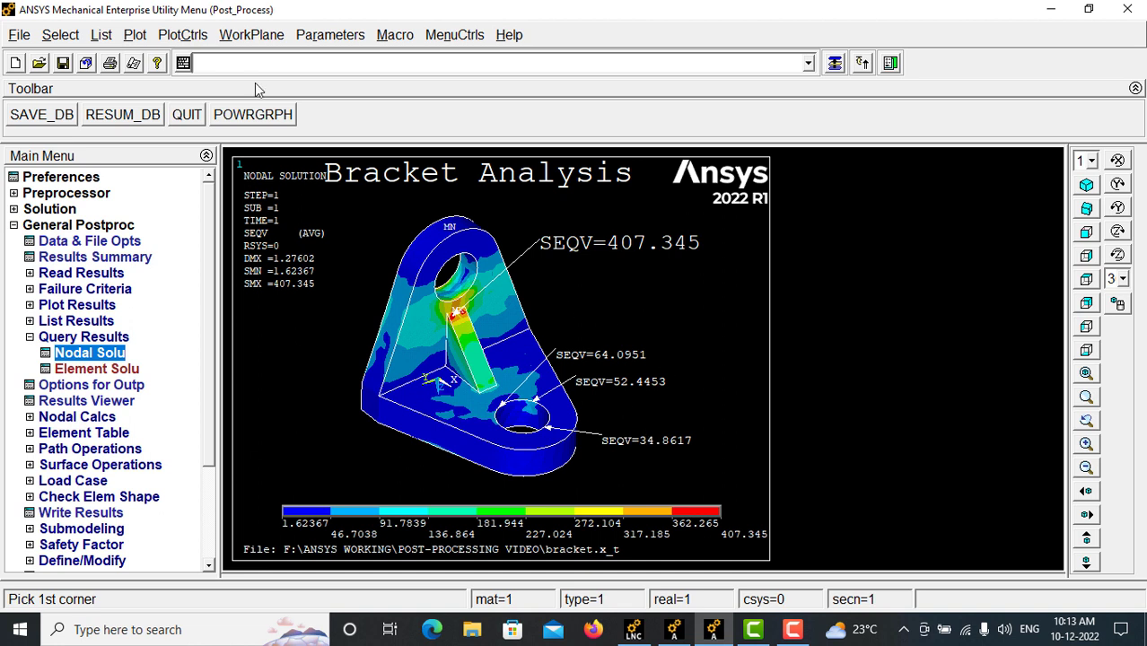
- Reverse the display colours to give the plot a white background, close the 3D annotation tool and redraw the plot
left_click(186, 36)
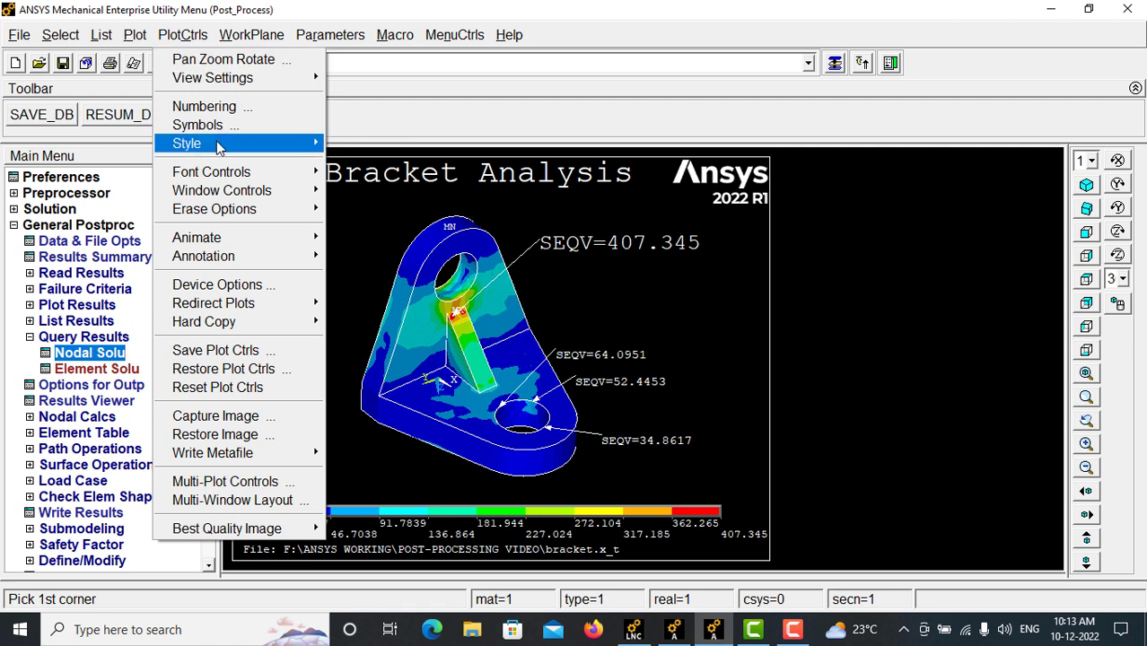
mouse_move(226, 172)
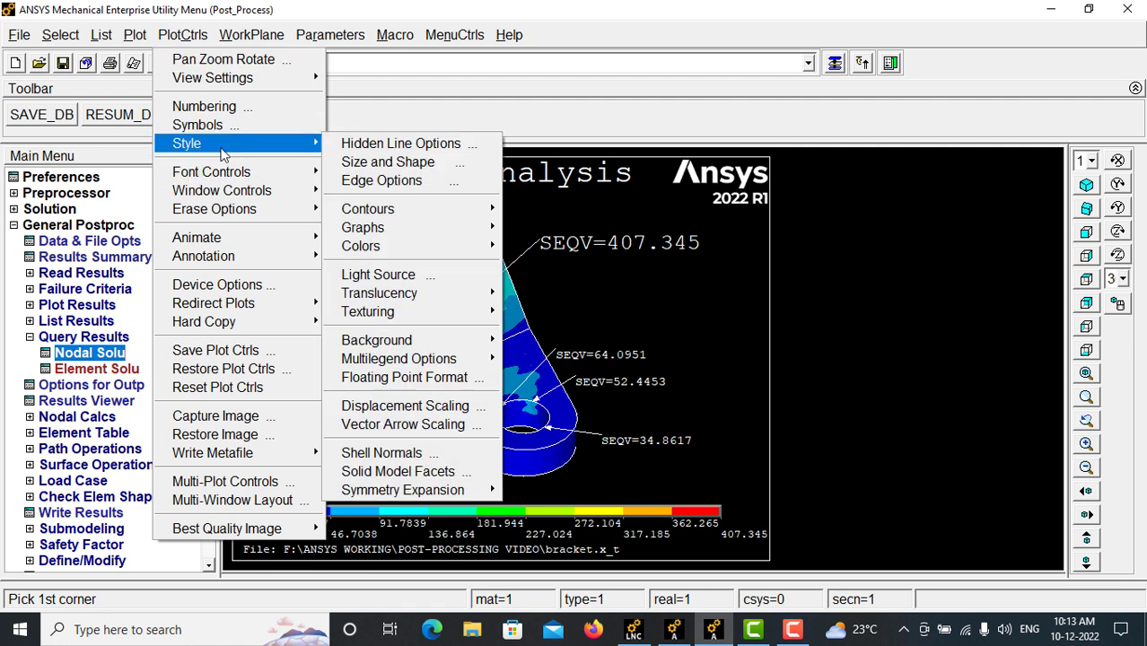
mouse_move(473, 249)
left_click(570, 342)
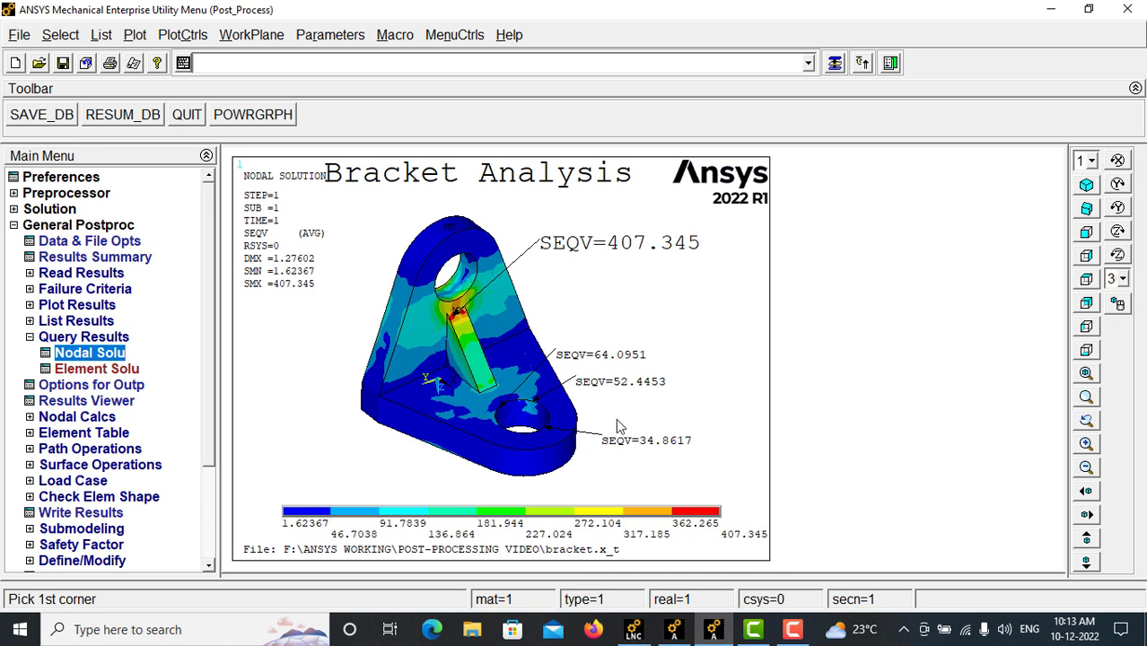
left_click(836, 63)
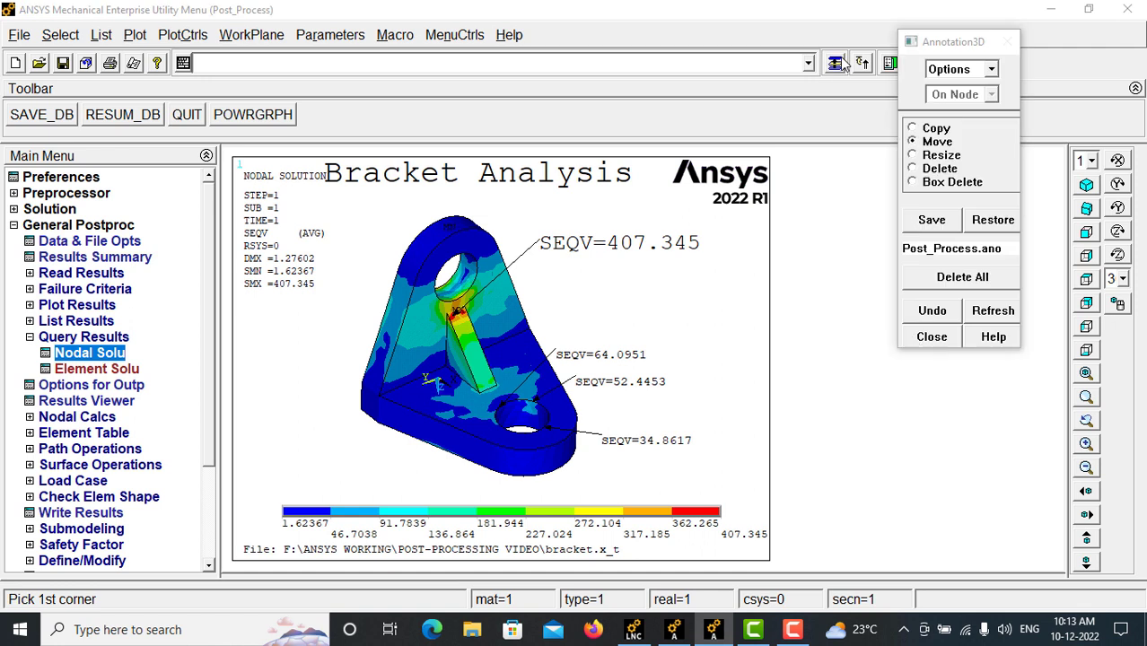
left_click(927, 336)
right_click(579, 291)
left_click(606, 303)
- Set the contour legend placement to Contour Right and redraw the plot
right_click(671, 519)
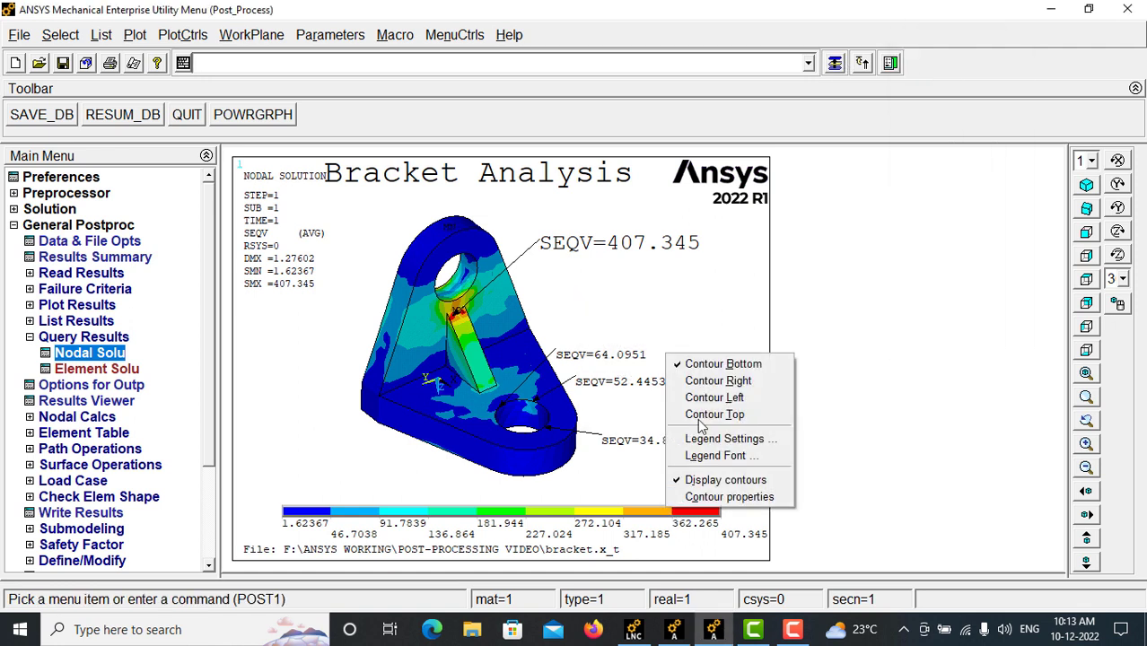
left_click(716, 381)
right_click(634, 303)
left_click(641, 305)
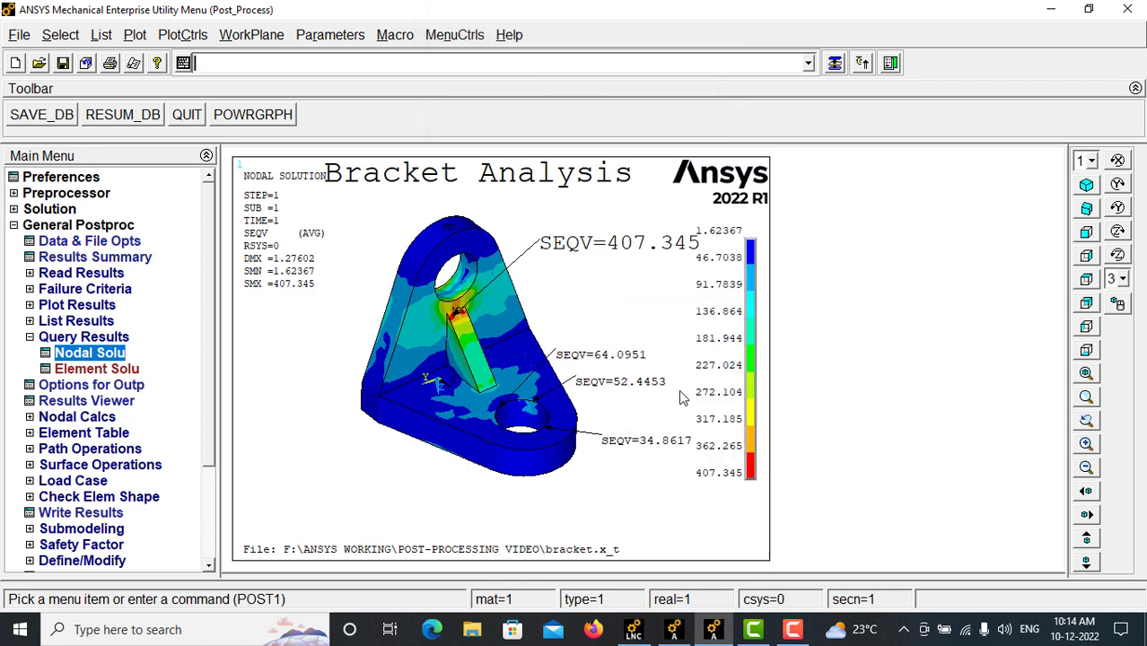
left_click_drag(546, 355, 460, 411, "ctrl")
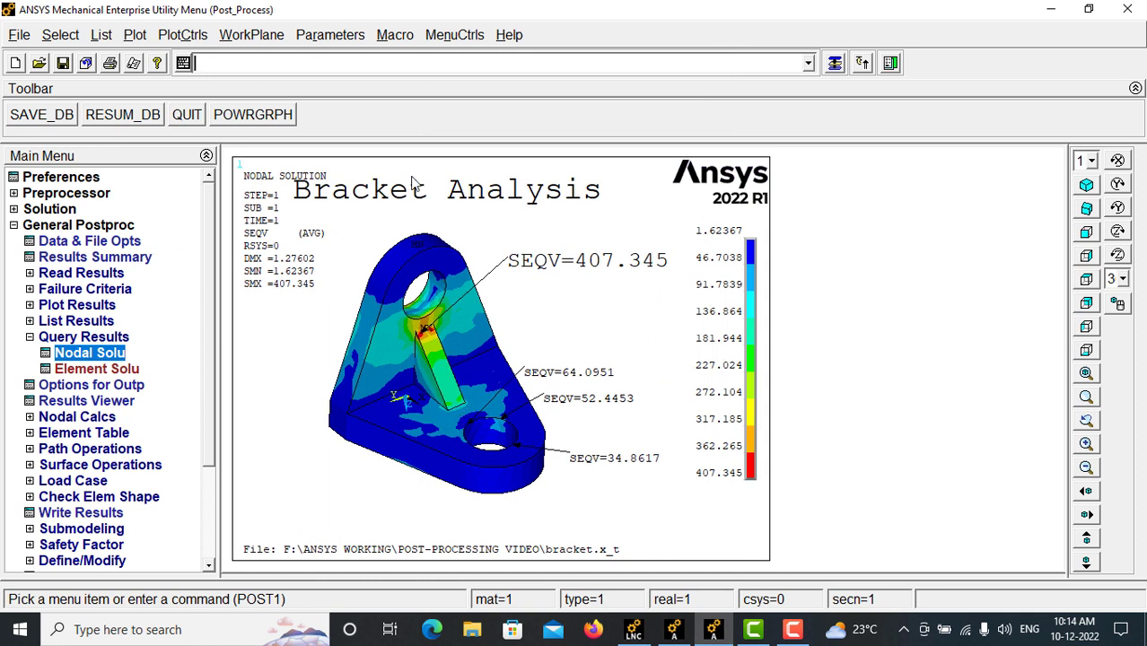
- Set the legend display in the window options to Auto Legend and apply it to the plot
left_click(188, 36)
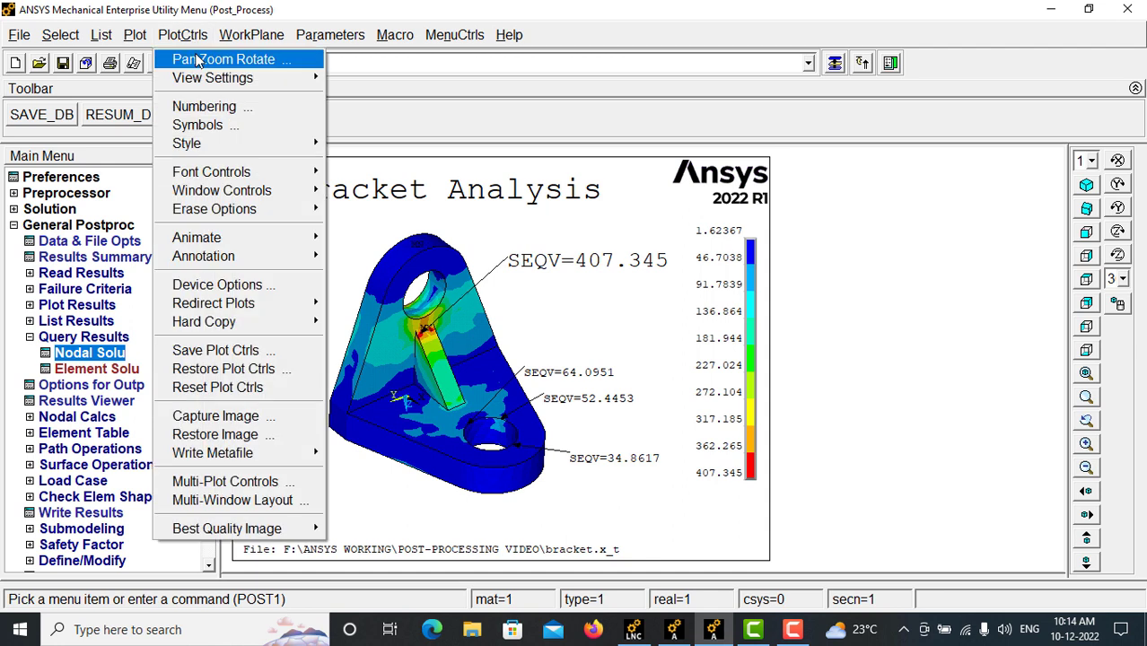
mouse_move(252, 196)
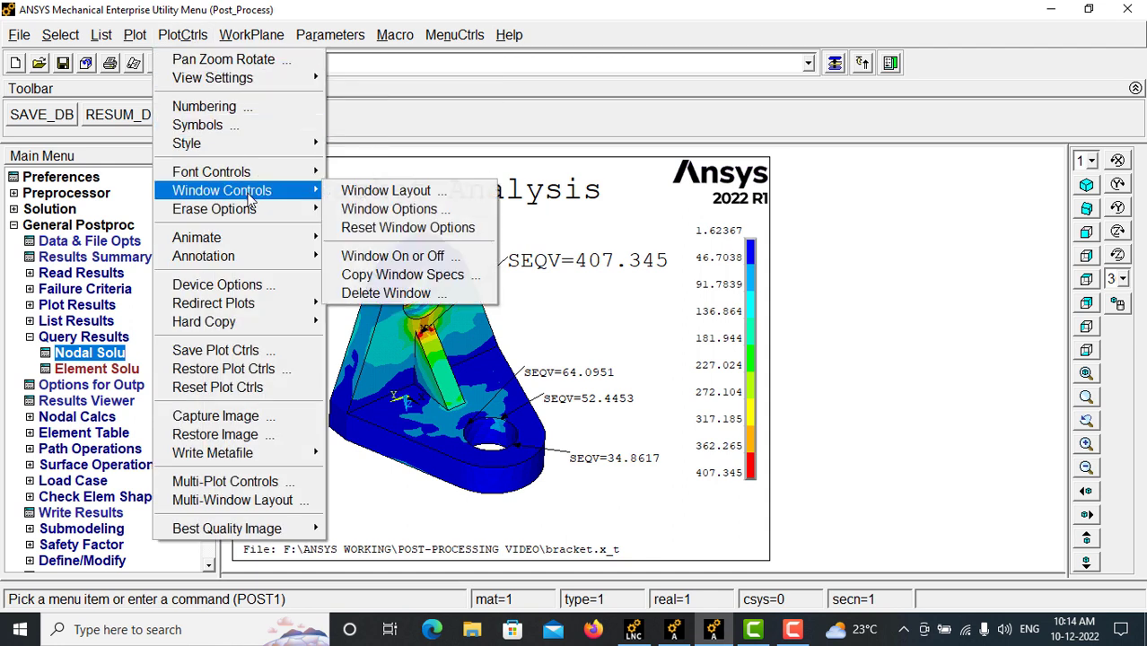
left_click(428, 210)
left_click(689, 131)
left_click(689, 172)
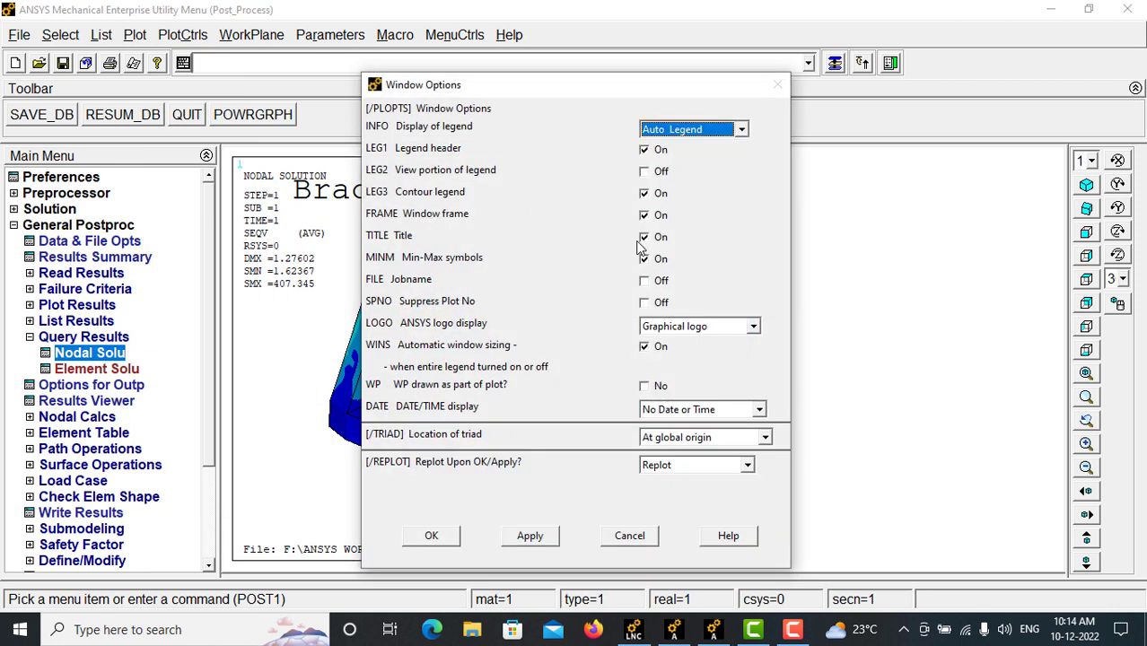
left_click(529, 537)
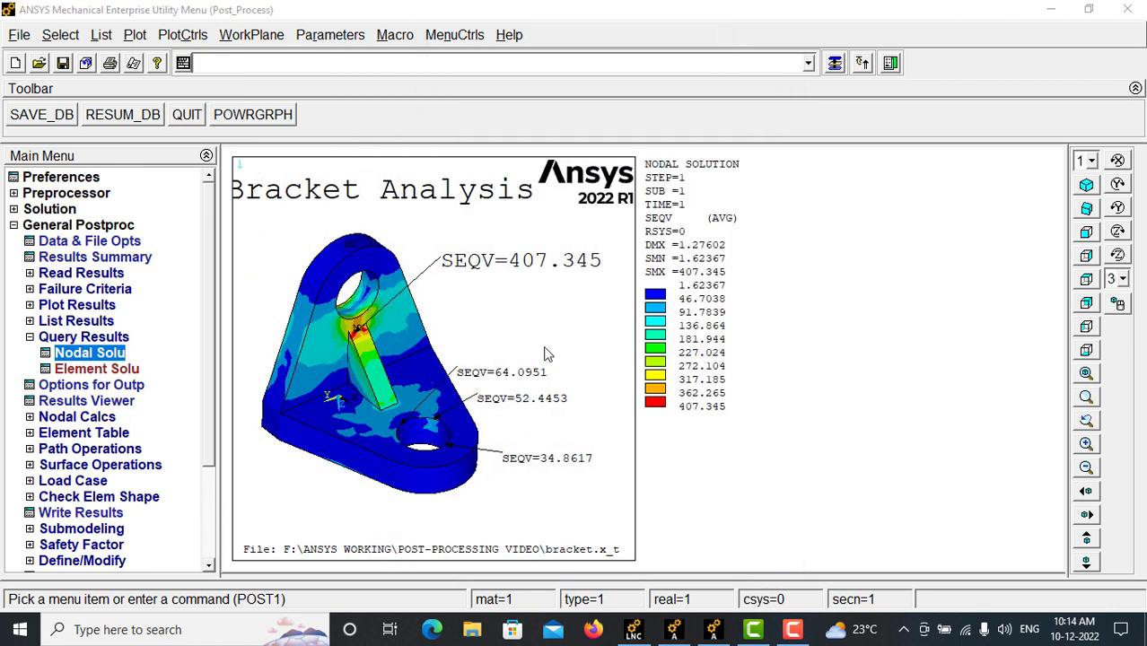
- Turn off the window frame around the plot, apply the change and close the window options
left_click_drag(593, 79, 235, 347)
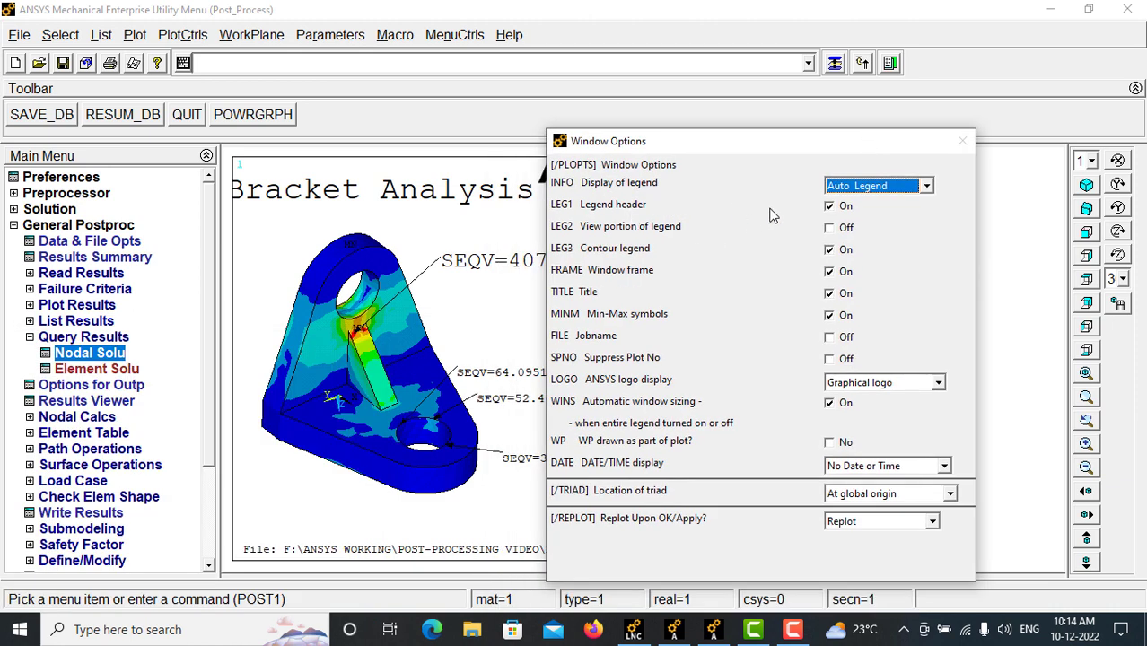
left_click(831, 273)
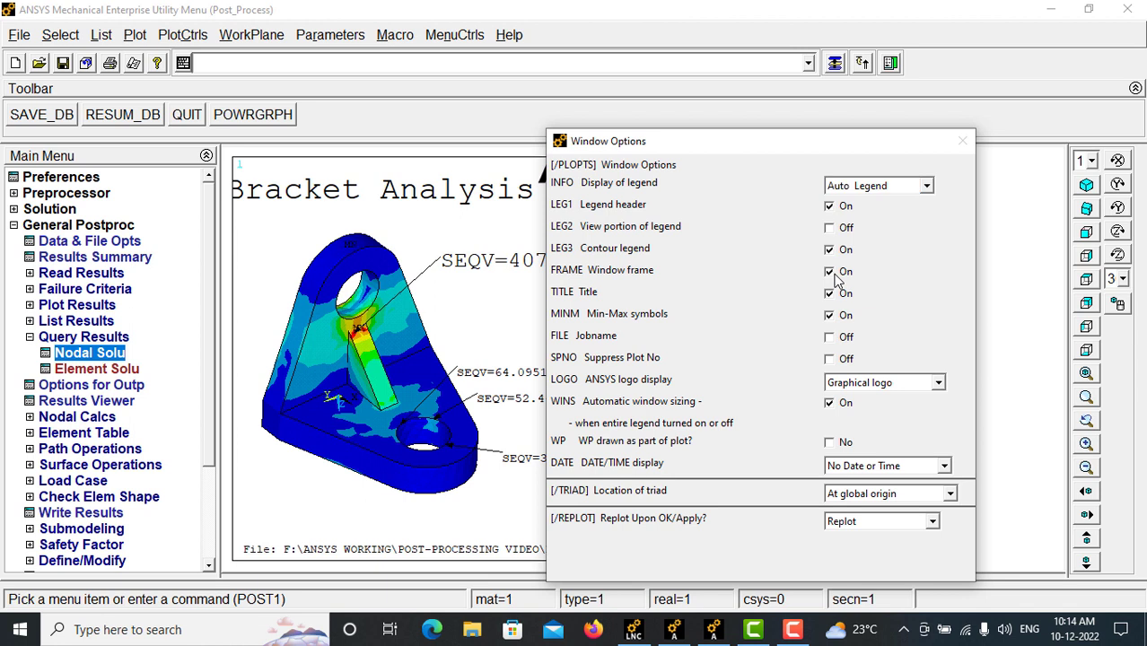
left_click_drag(793, 137, 996, 62)
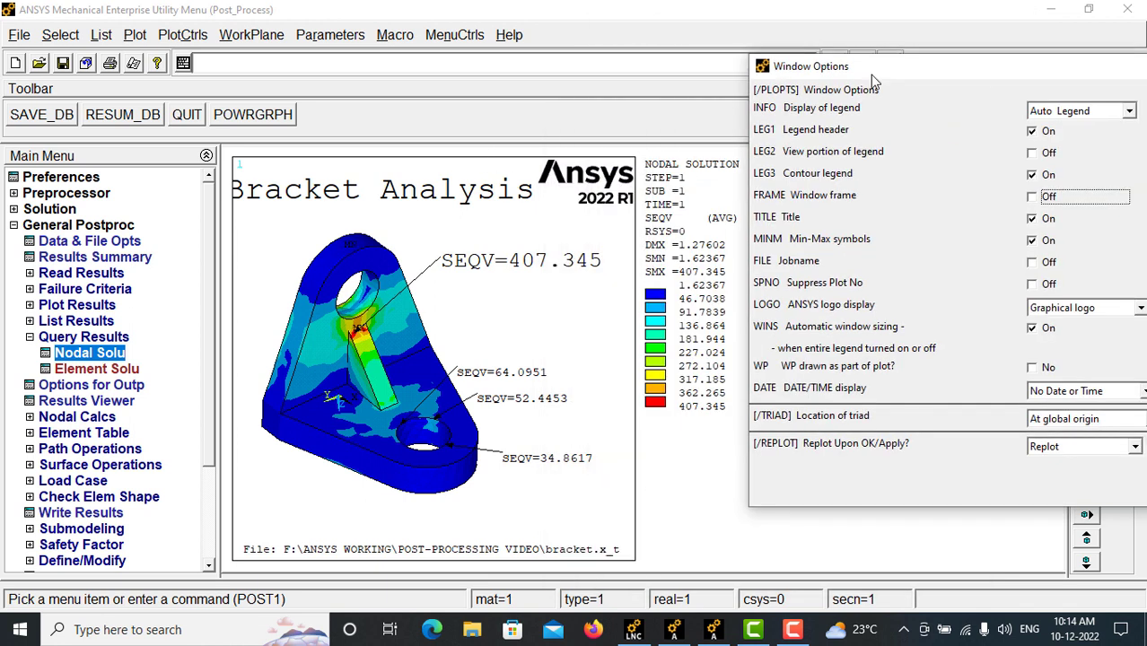
left_click_drag(898, 46, 909, 13)
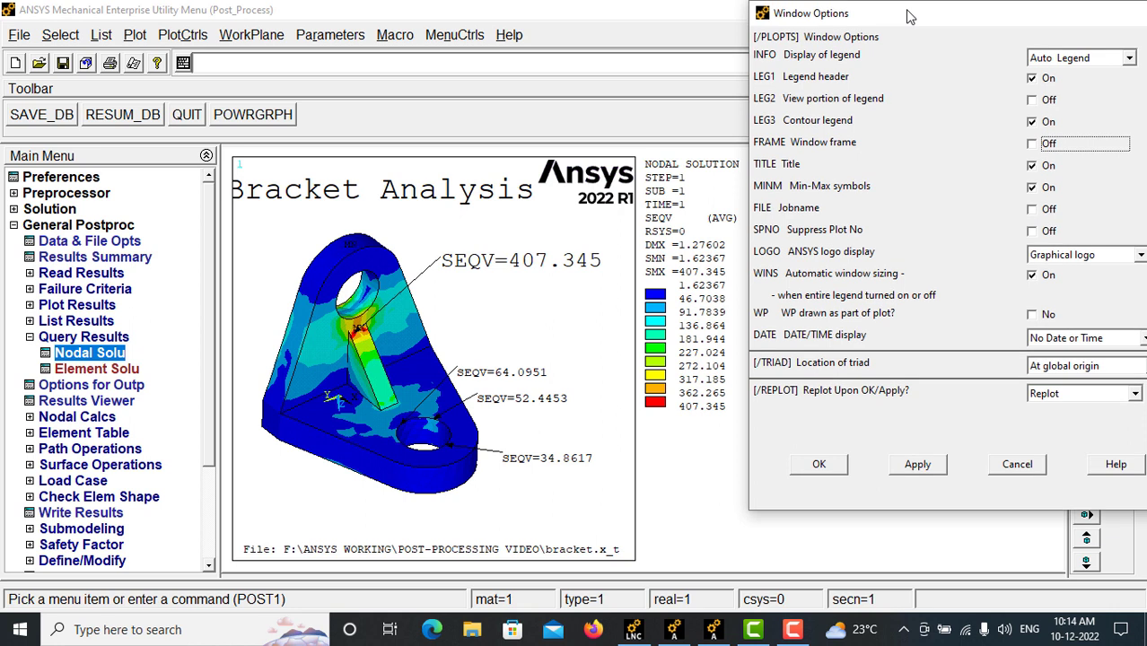
left_click(925, 463)
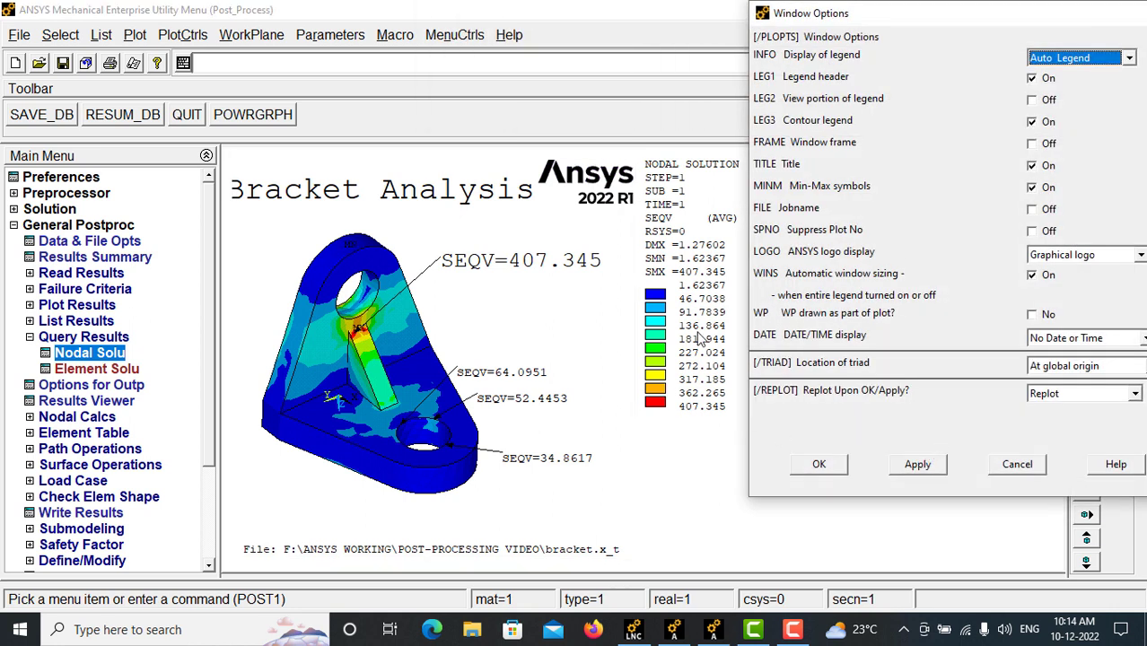
left_click(819, 463)
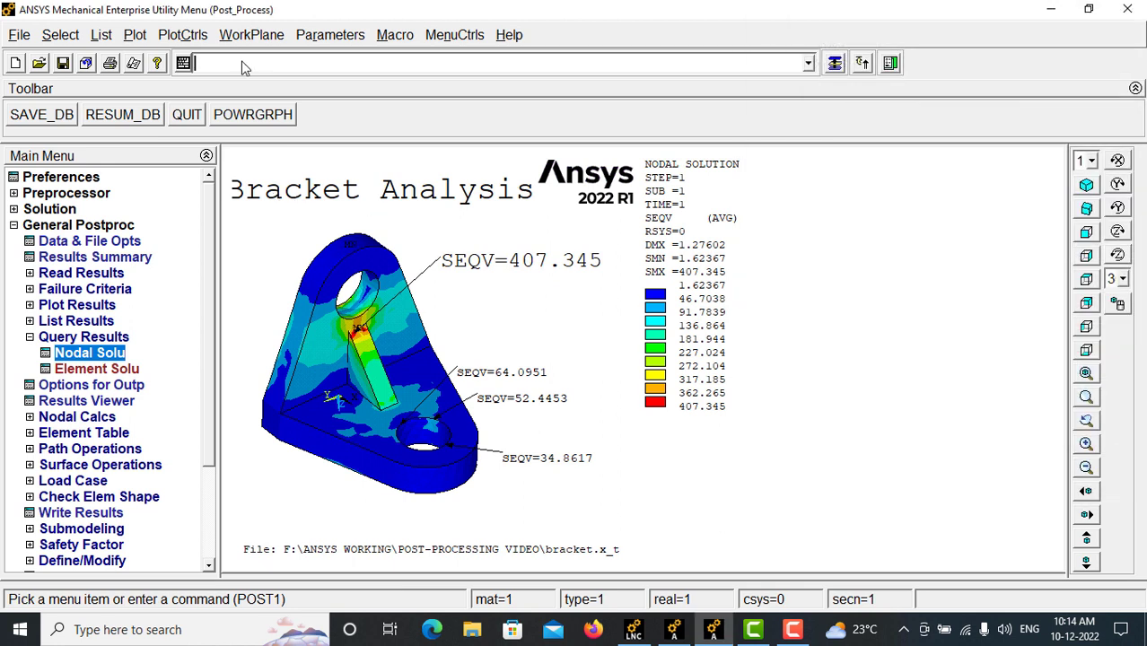
- Open the 3D annotation options and set the editing mode to Resize
left_click(183, 36)
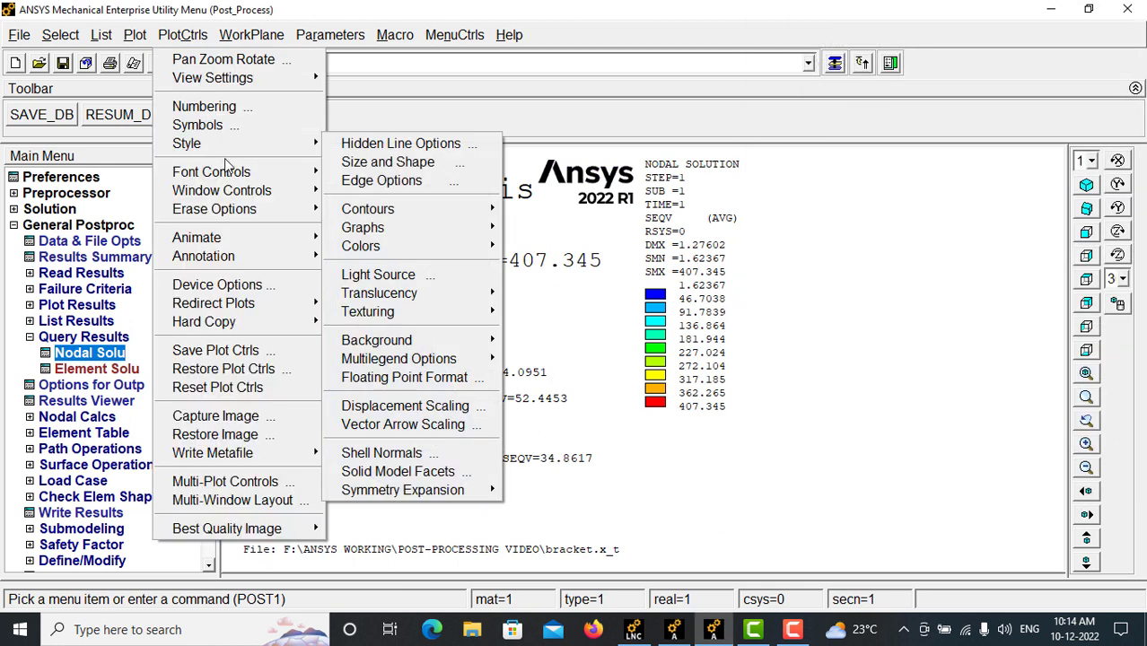
mouse_move(262, 257)
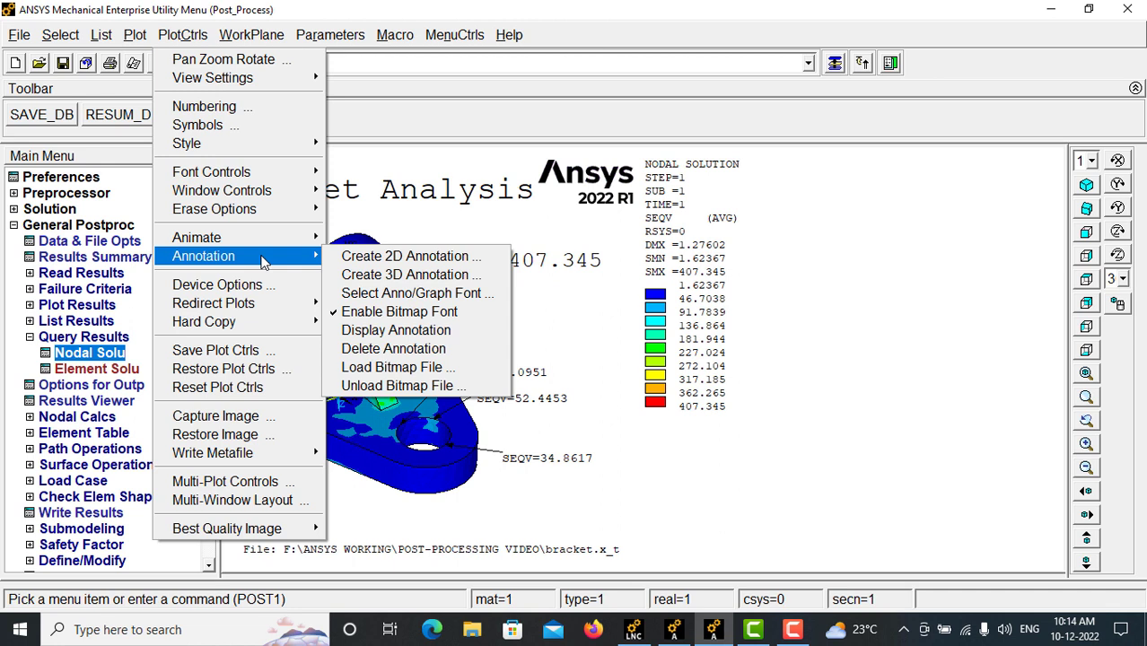
left_click(392, 281)
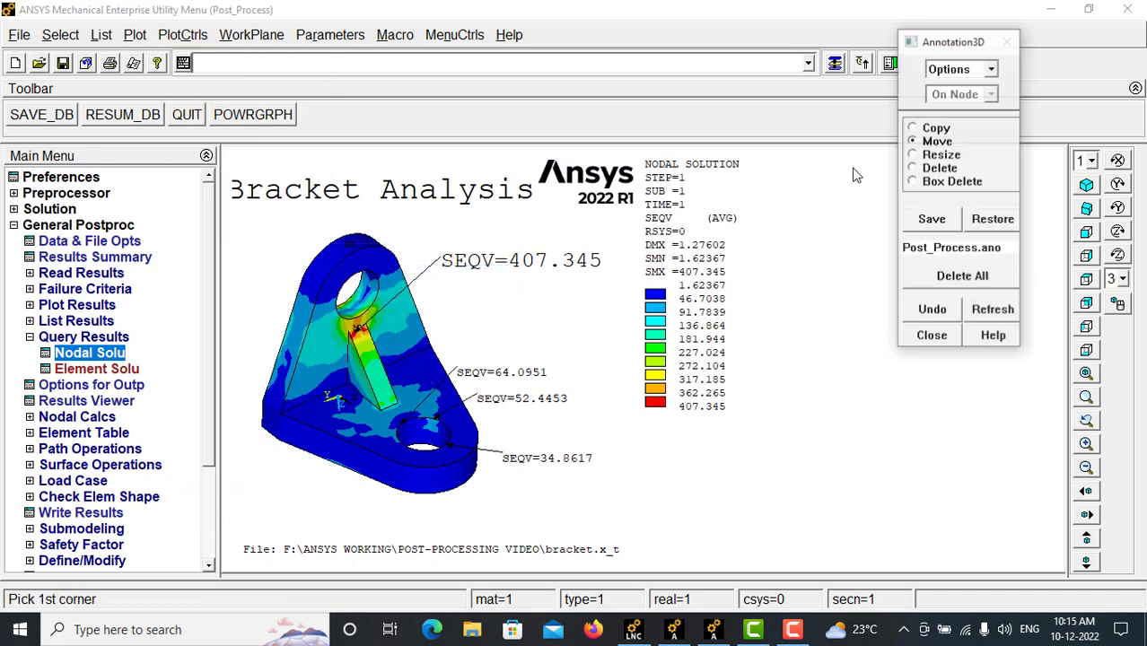
left_click(939, 158)
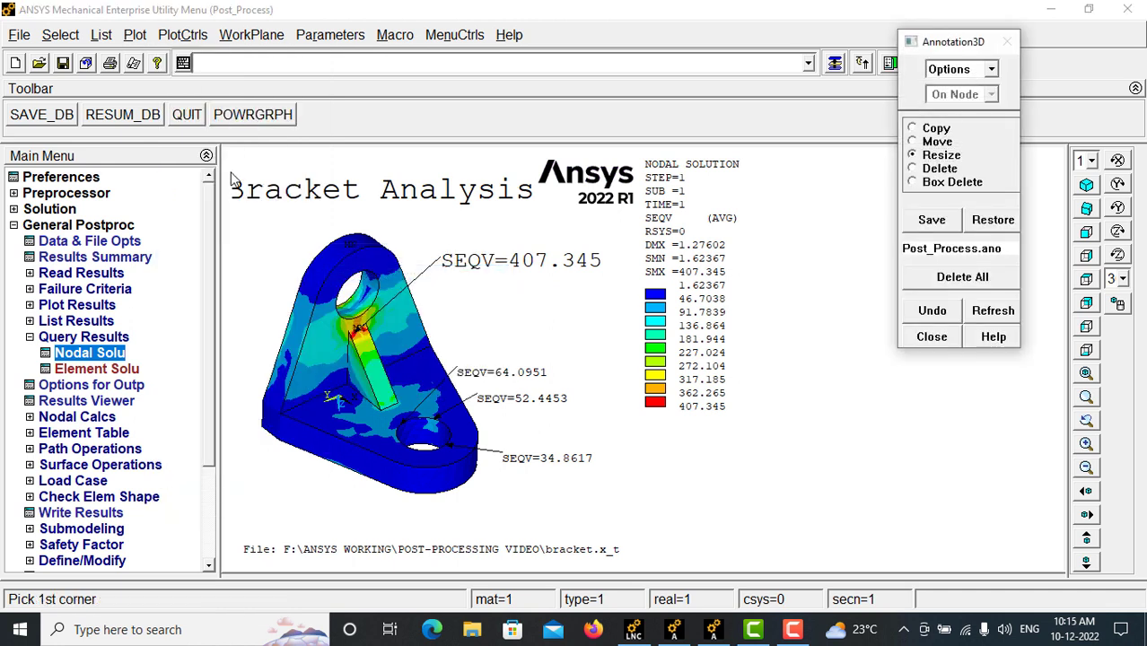
- Try to box-select and resize the "Bracket Analysis" title annotation
left_click(231, 178)
left_click(499, 221)
left_click(381, 188)
left_click(339, 199)
left_click(318, 166)
left_click(416, 213)
left_click(466, 269)
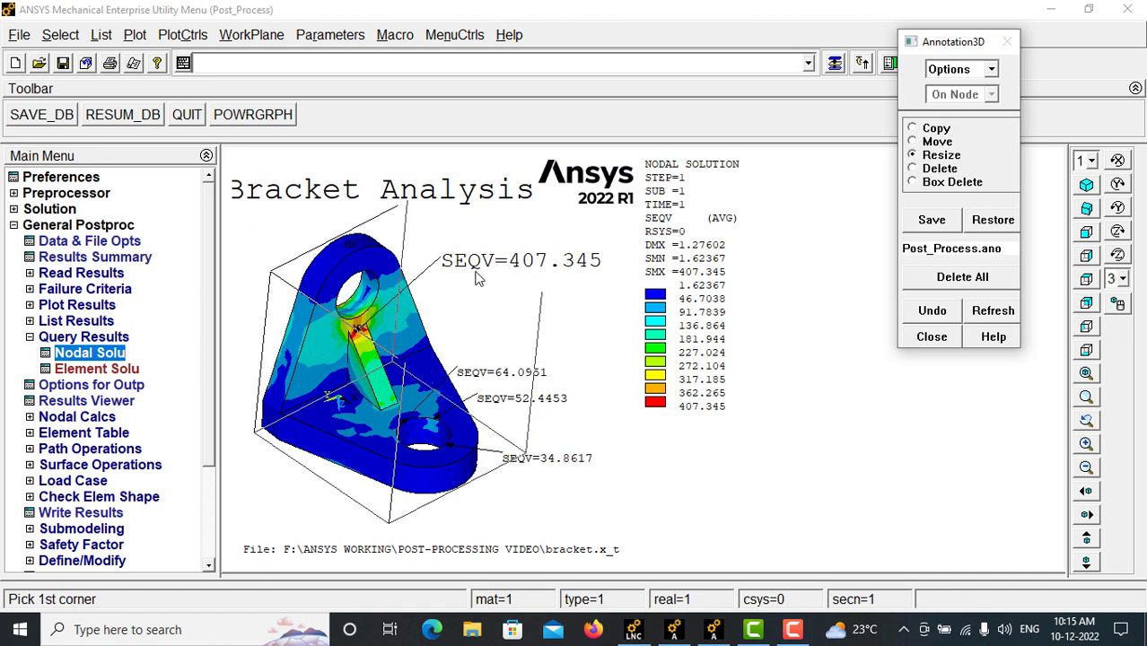
- Shrink the "Bracket Analysis" title annotation to about 70% of its size and redraw the plot
right_click_drag(475, 268, 511, 296, "ctrl")
left_click_drag(510, 295, 522, 306, "ctrl")
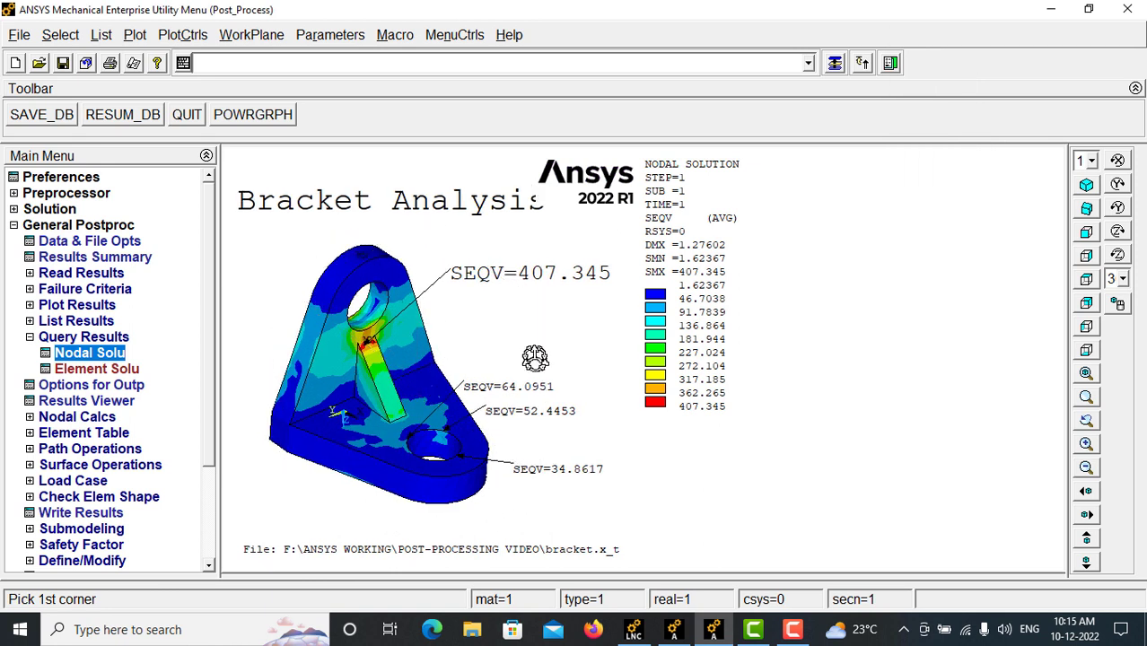
left_click(834, 65)
left_click(949, 156)
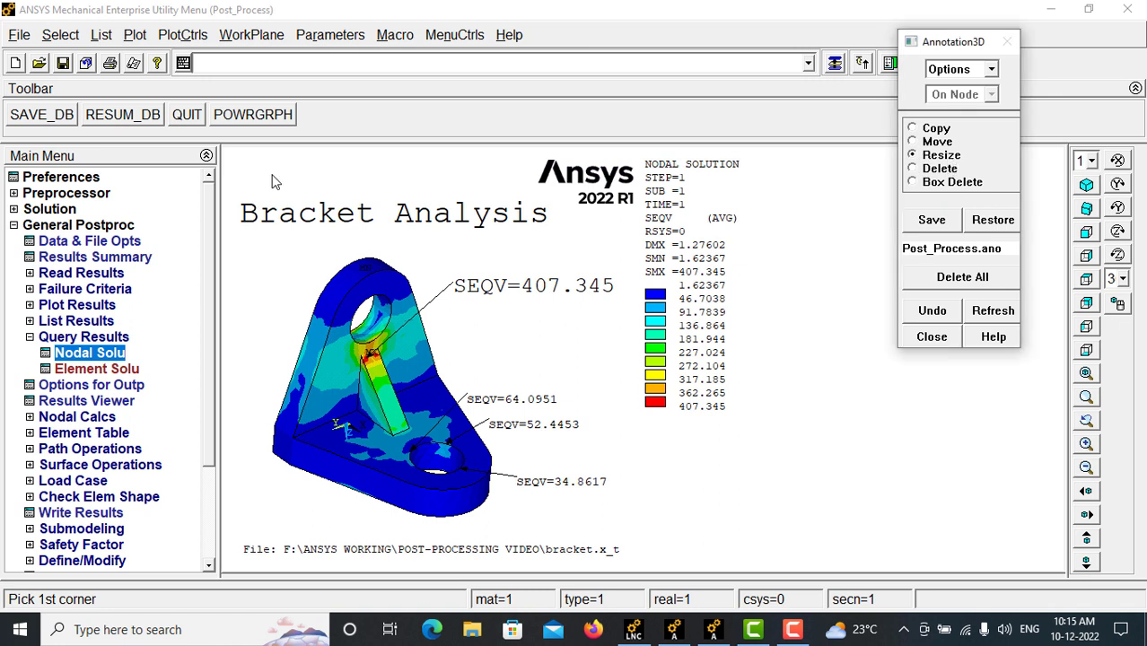
left_click(231, 188)
left_click(577, 248)
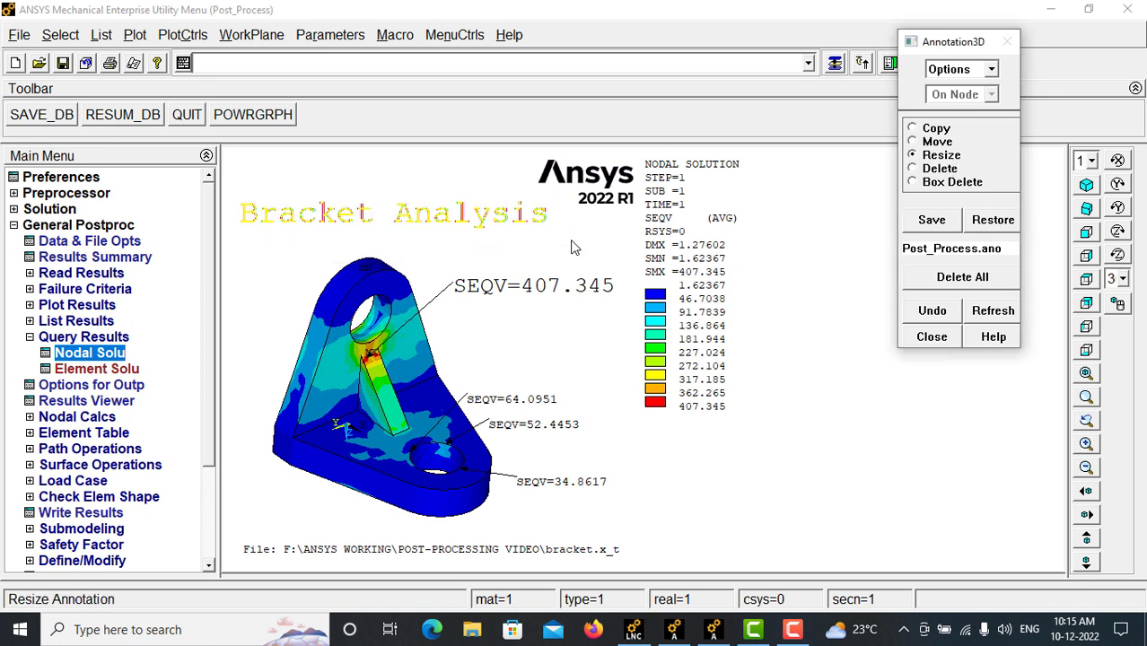
left_click(523, 239)
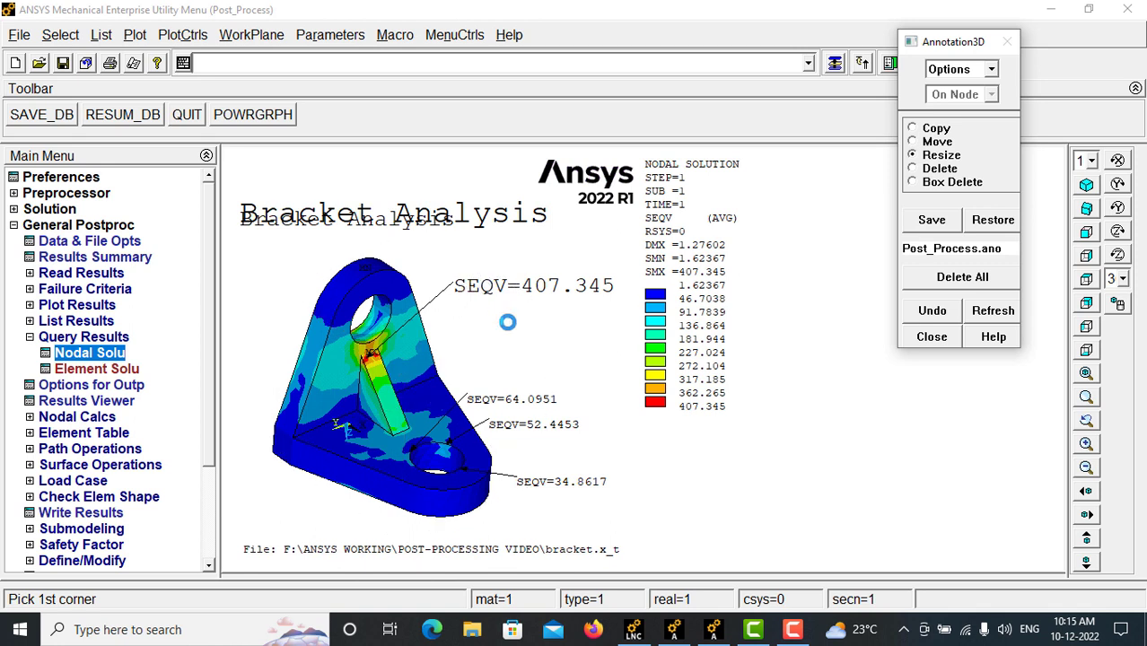
left_click(834, 63)
- Move the "Bracket Analysis" title annotation up beside the Ansys logo, close the annotation tool and redraw the plot
left_click(936, 143)
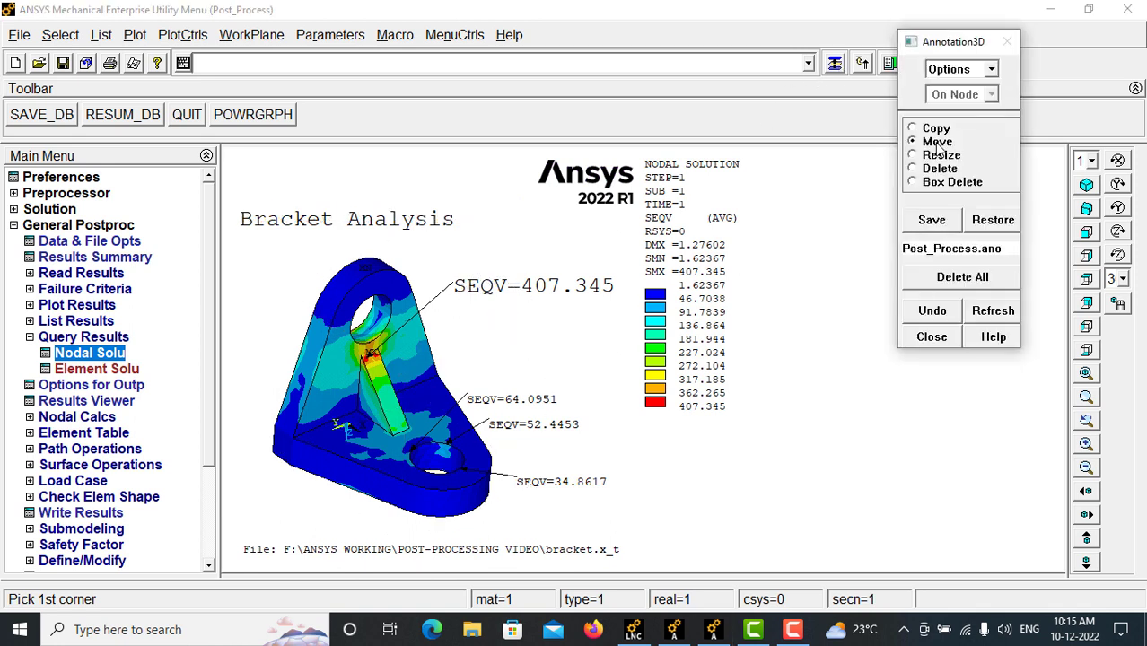
left_click_drag(238, 209, 497, 259)
left_click(547, 201)
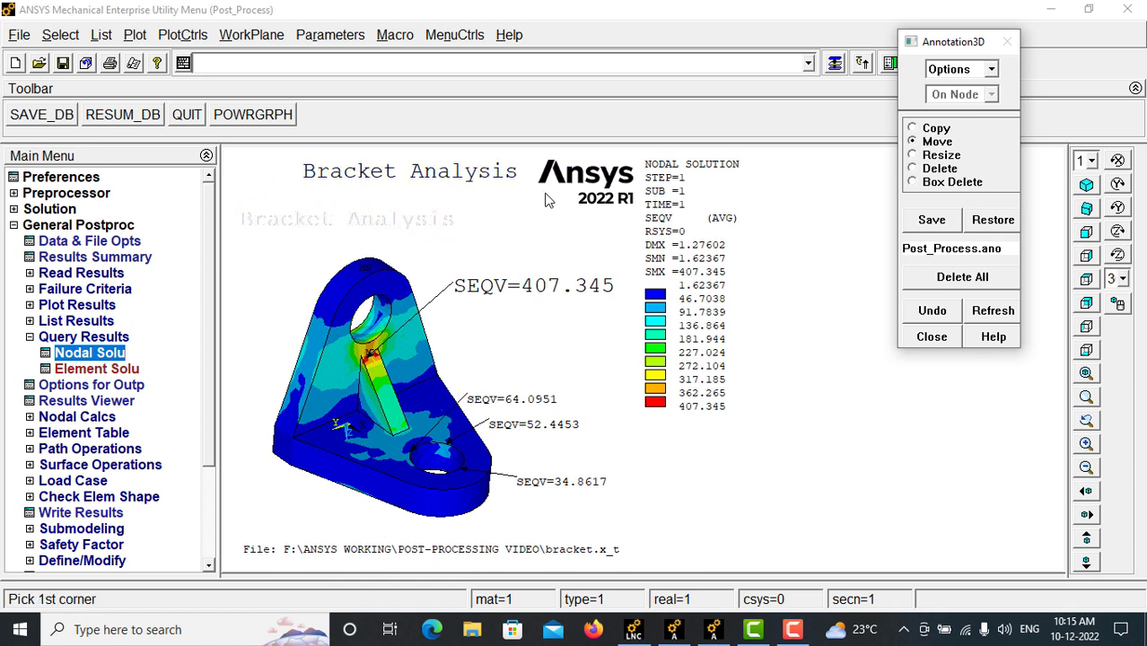
left_click(938, 345)
right_click(481, 240)
left_click(512, 248)
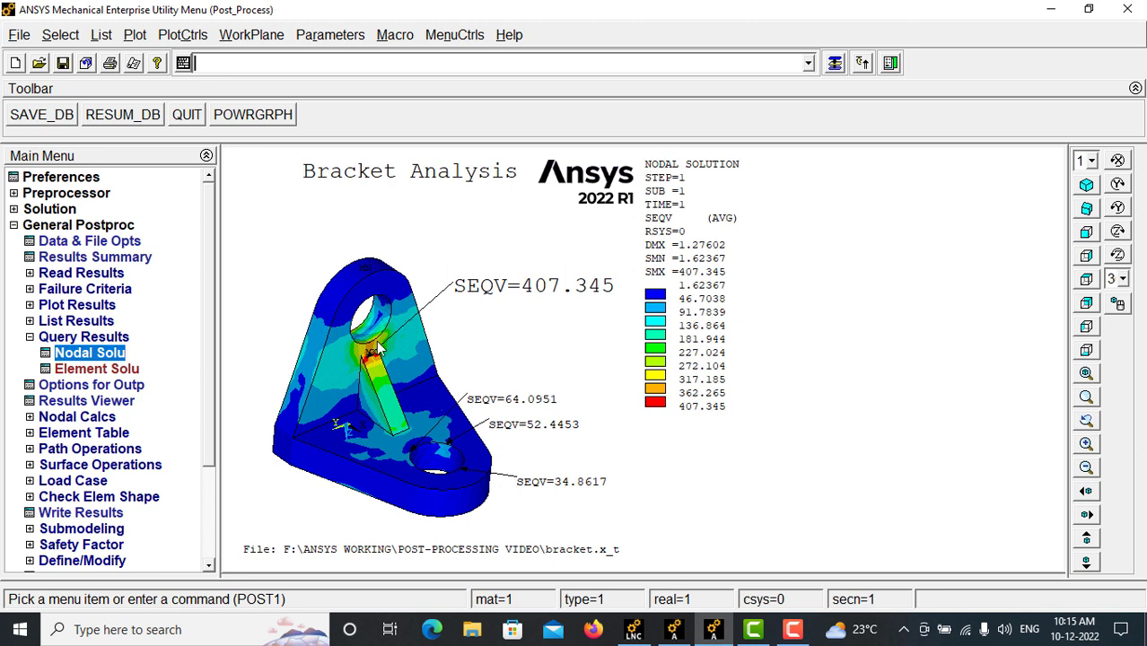
- Open the 3D annotation tool, set the annotation type to Areas and look through the fill colors
left_click(175, 36)
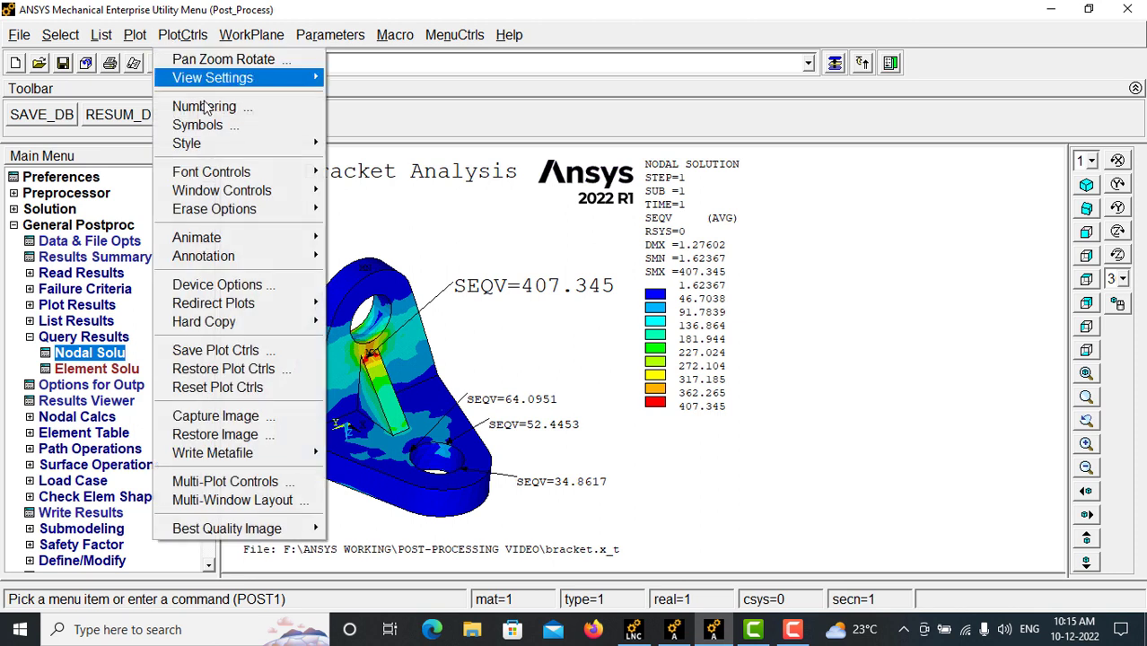
mouse_move(278, 261)
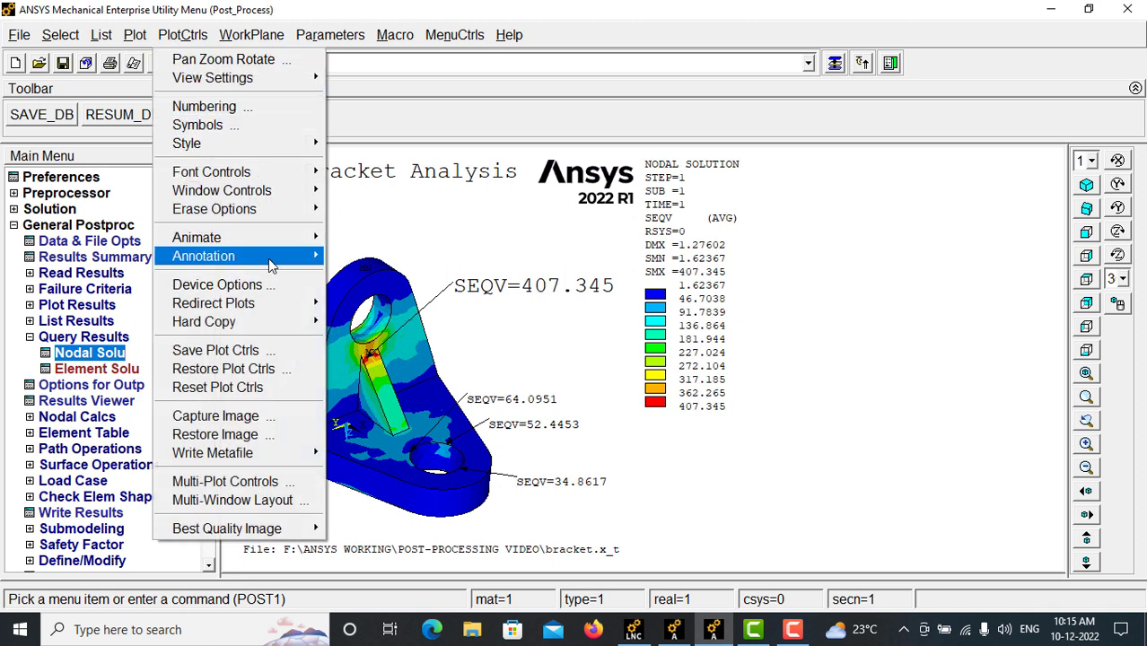
left_click(395, 275)
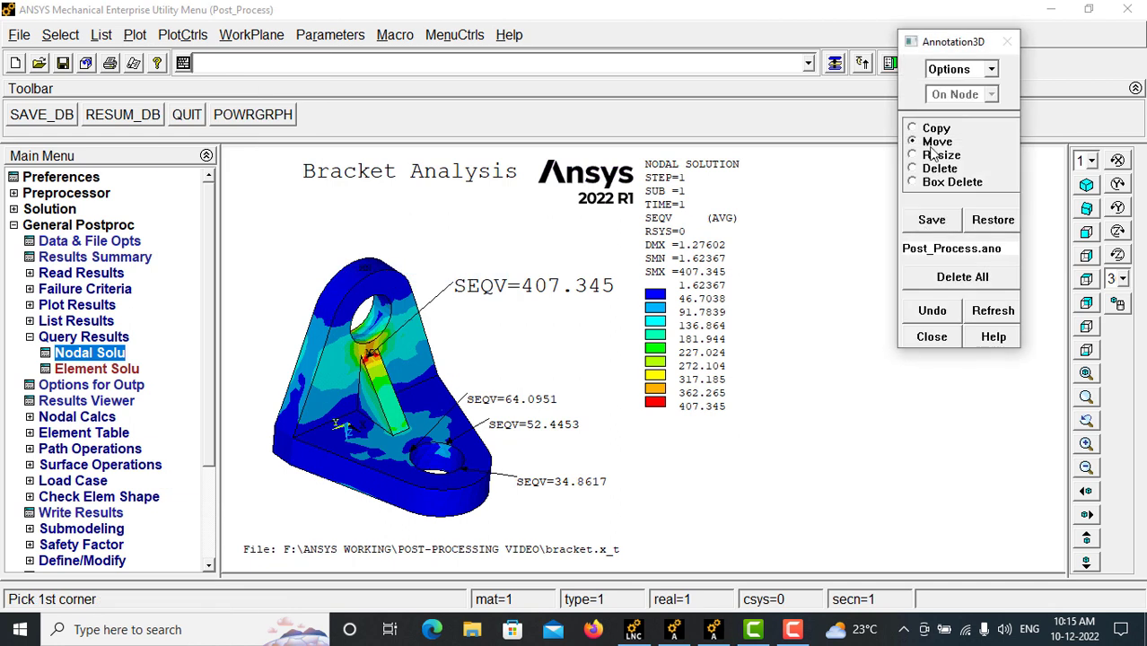
left_click(958, 72)
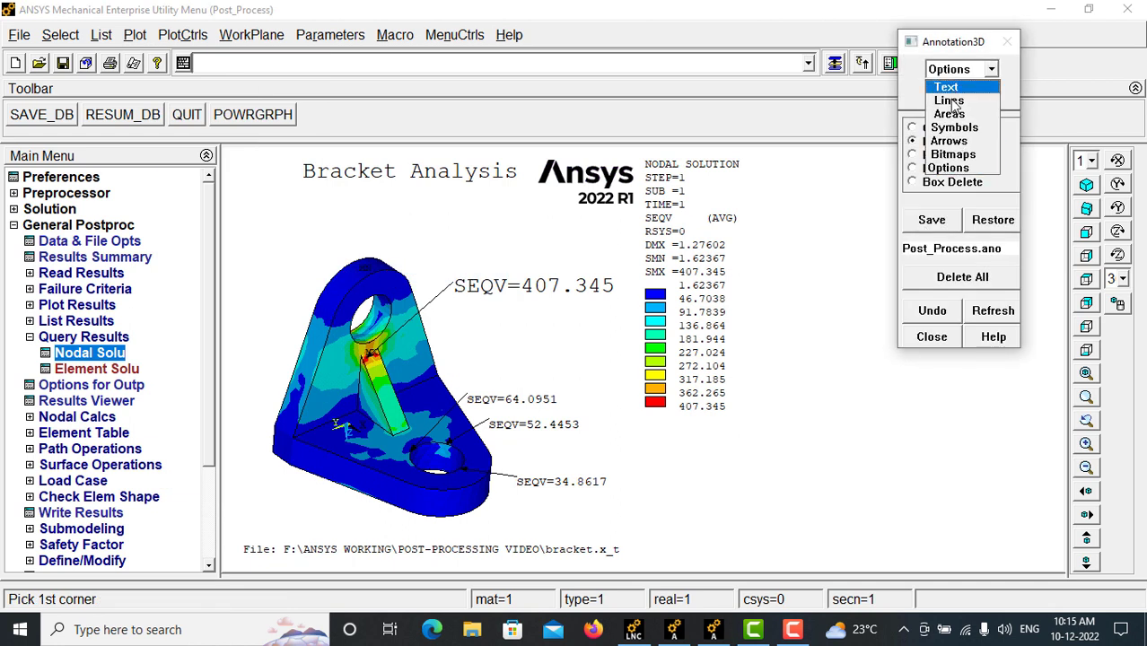
left_click(949, 114)
left_click(987, 134)
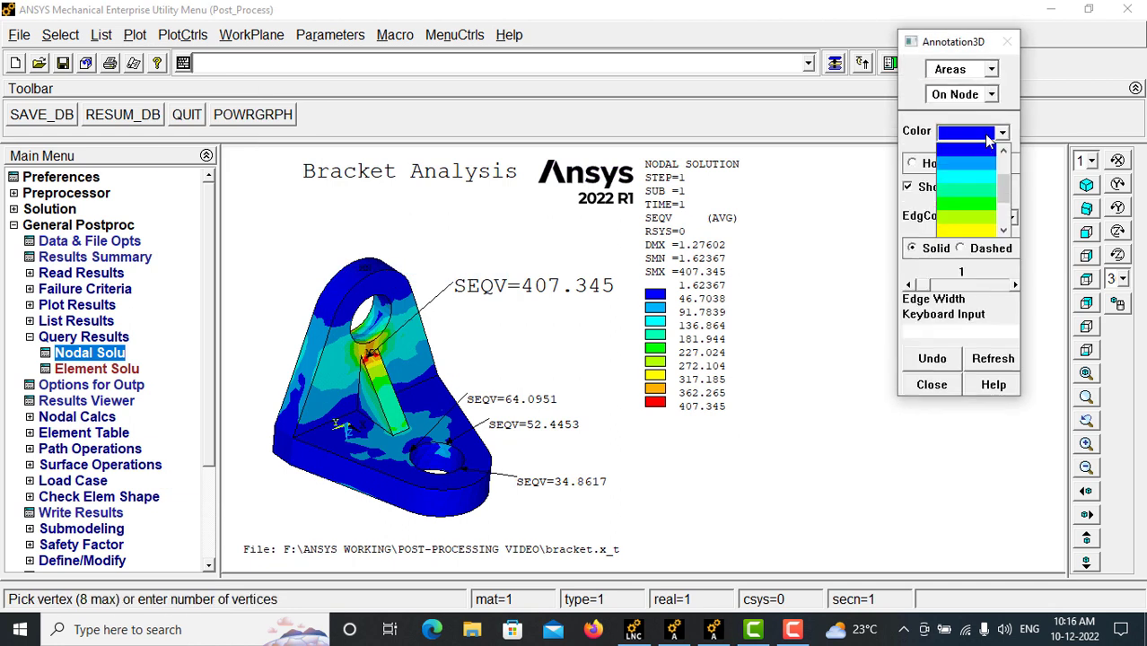
left_click_drag(1000, 188, 1000, 207)
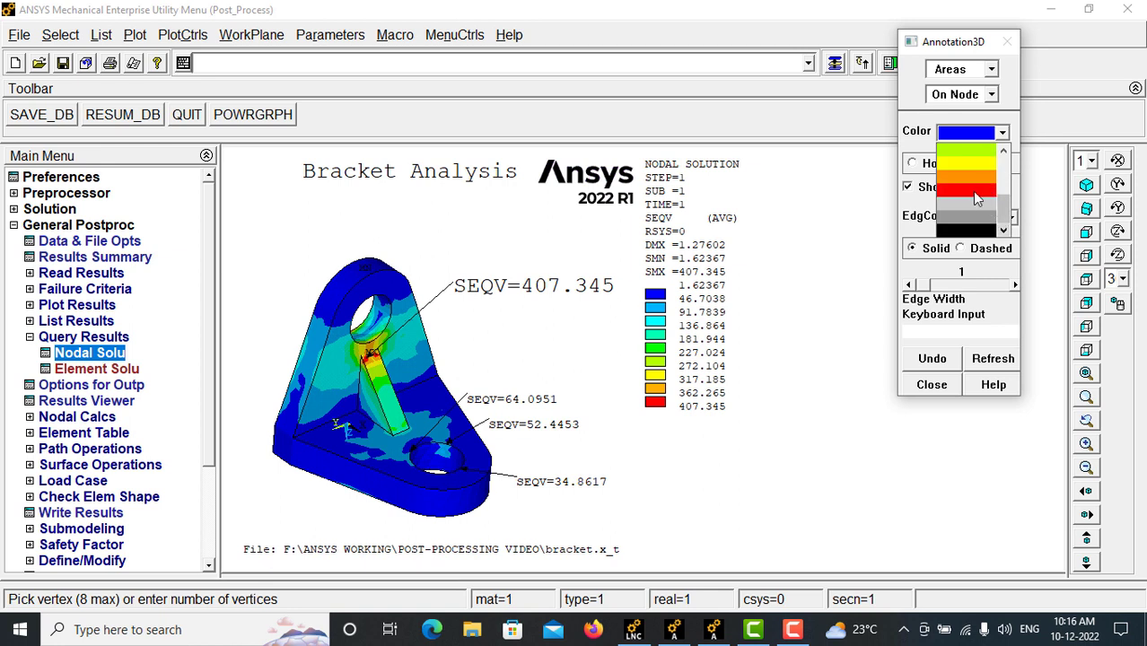
left_click(985, 141)
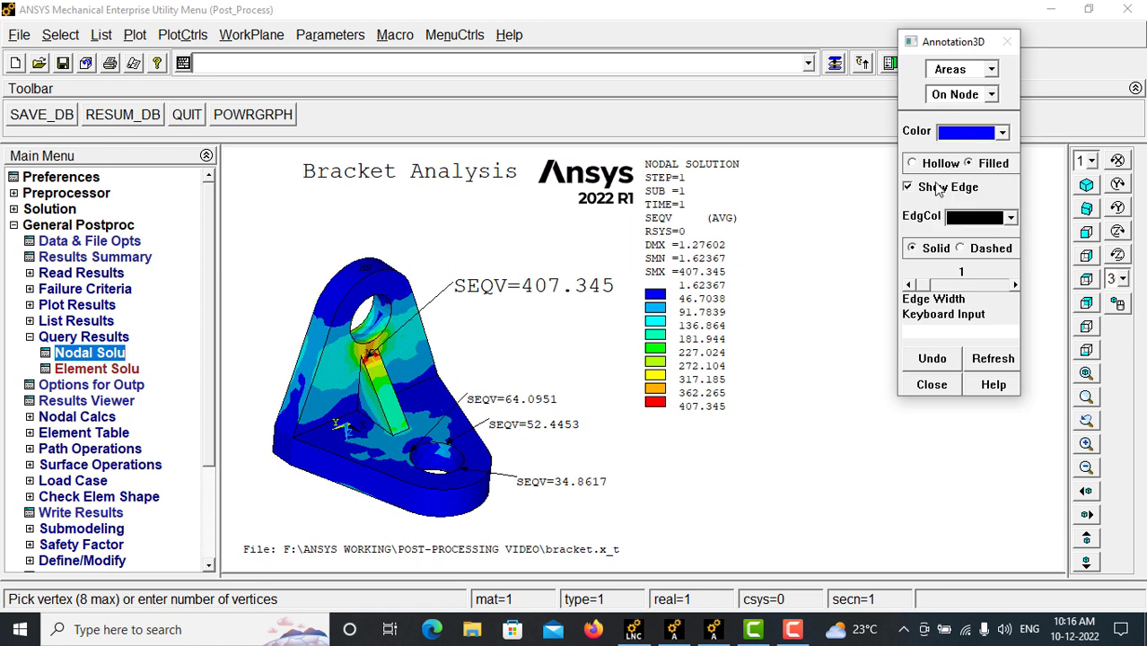
- Draw a hollow polygon area annotation with edge width 5 around the peak stress region below the upper hole
left_click(914, 165)
left_click(1013, 285)
left_click(1013, 285)
left_click(1013, 285)
left_click(1013, 285)
left_click(359, 357)
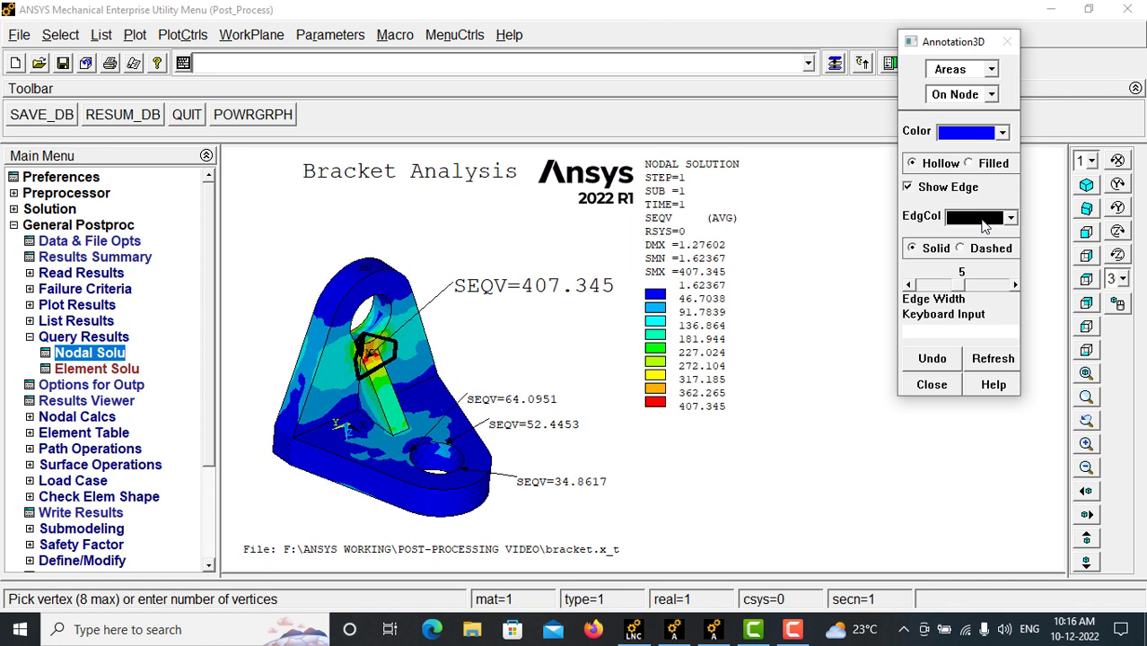
left_click(985, 224)
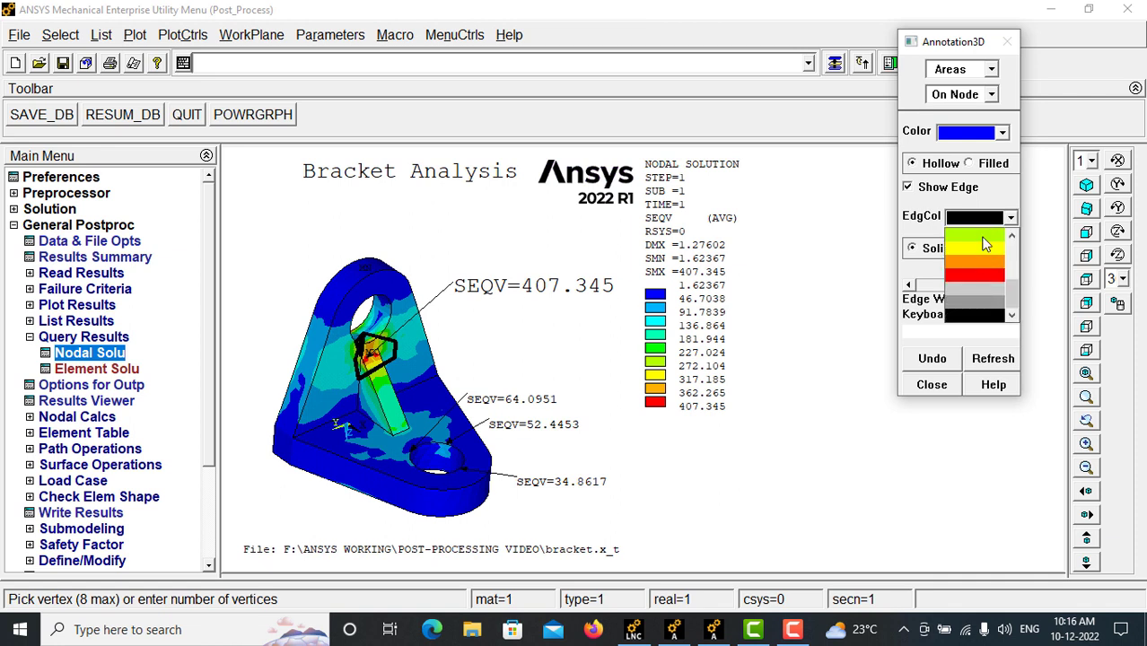
left_click(984, 224)
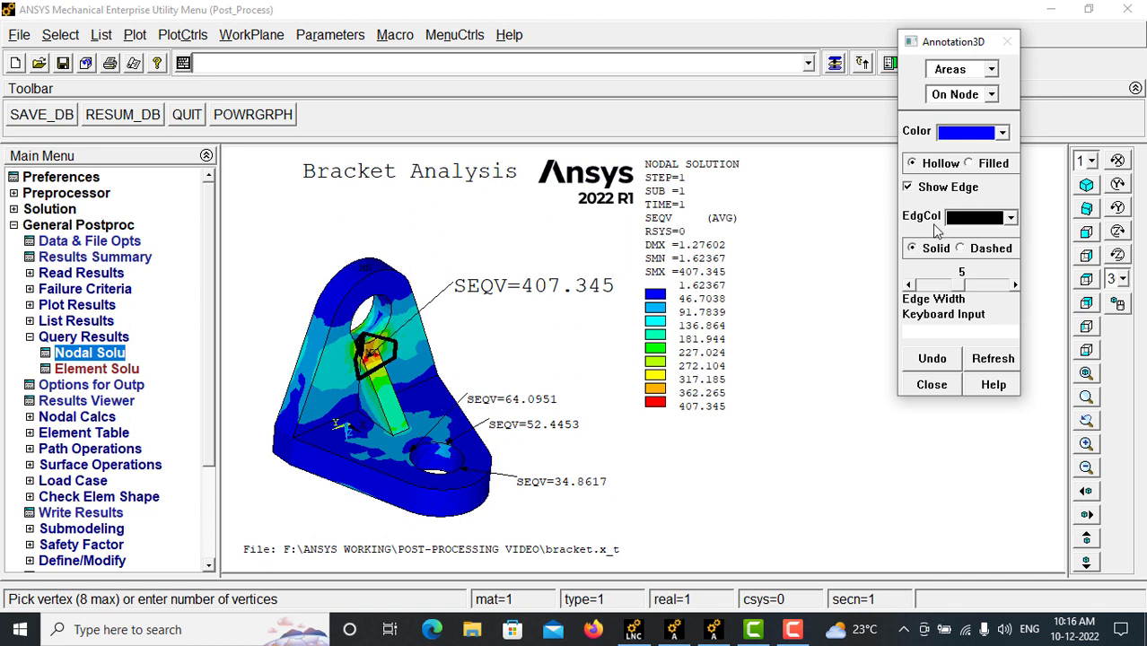
- Undo the polygon annotation around the peak stress region, close the annotation tool and redraw the plot
left_click(932, 362)
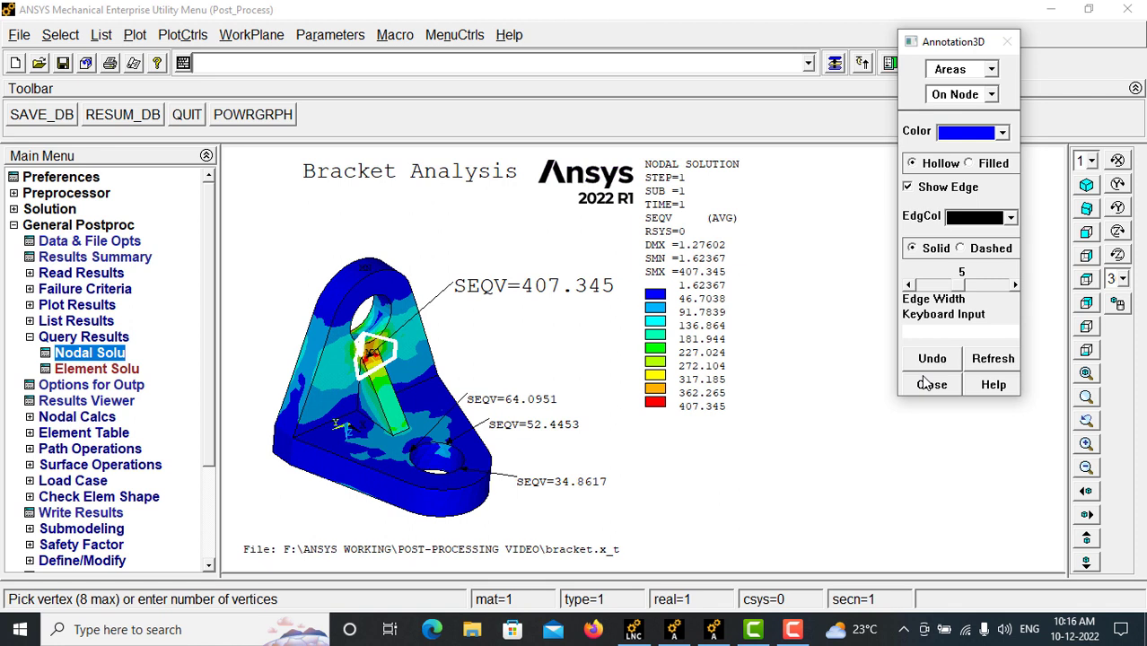
left_click(924, 380)
right_click(505, 241)
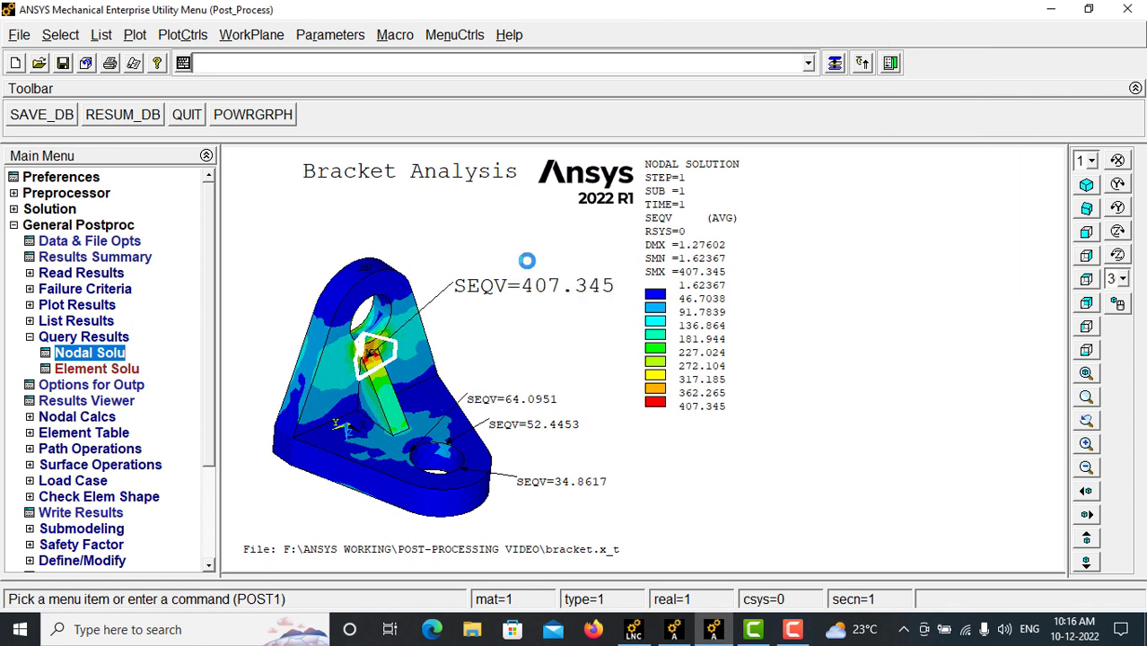
left_click(528, 248)
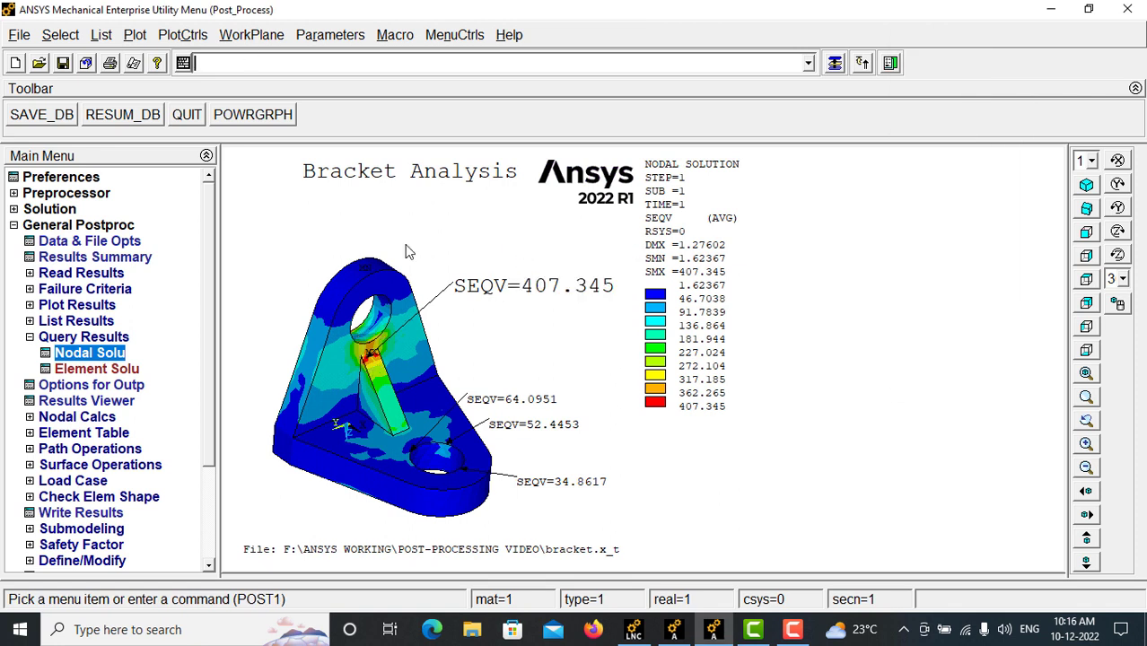